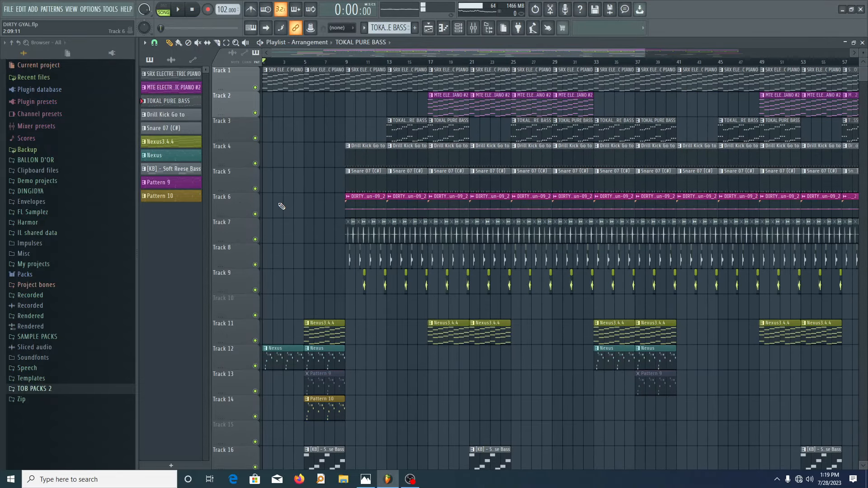
Play the arrangement from the start, set the channel rack filter to All during playback, and stop.
scroll(284, 189, up, 3)
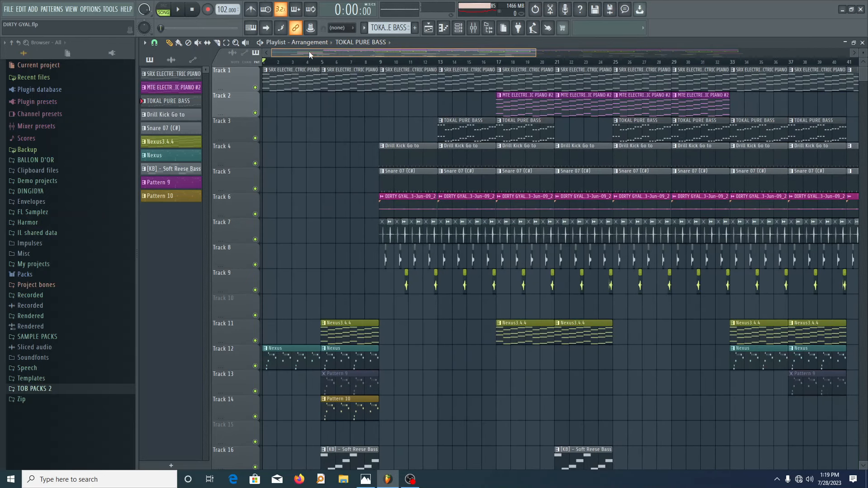
click(180, 10)
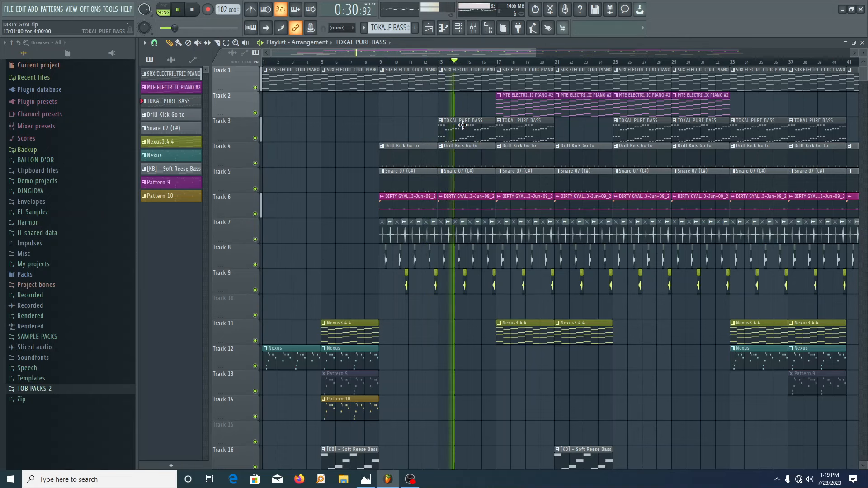
key(F6)
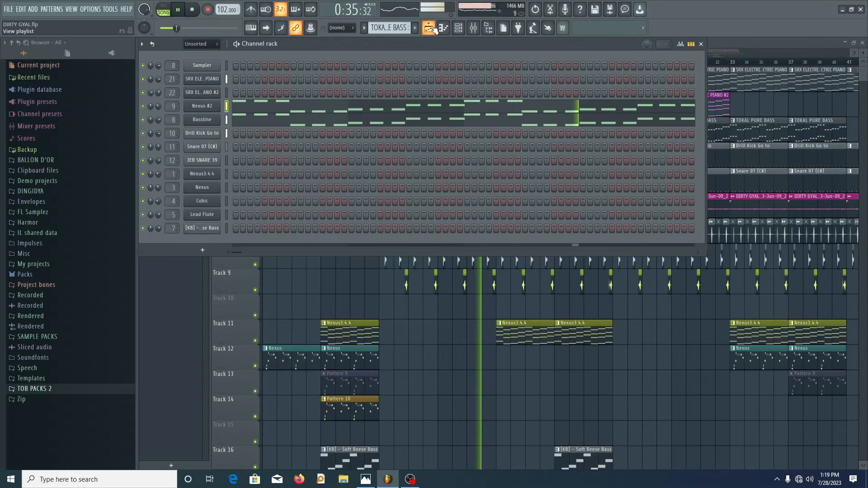
click(202, 44)
click(198, 55)
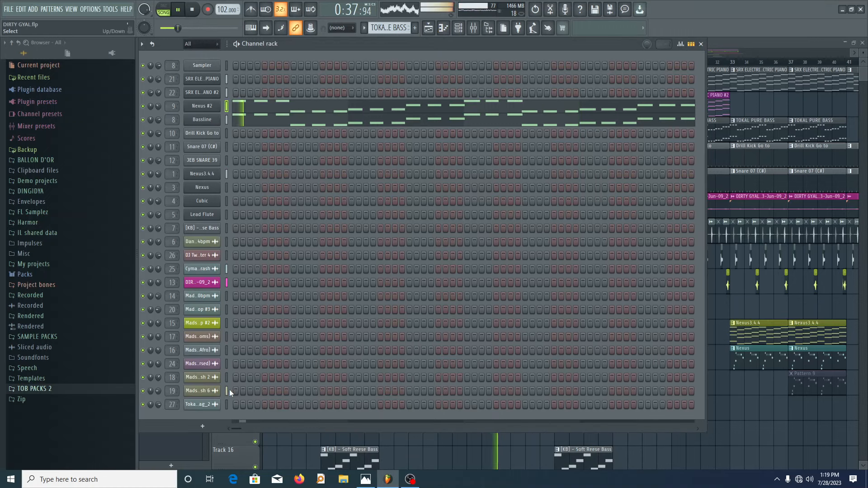
click(701, 44)
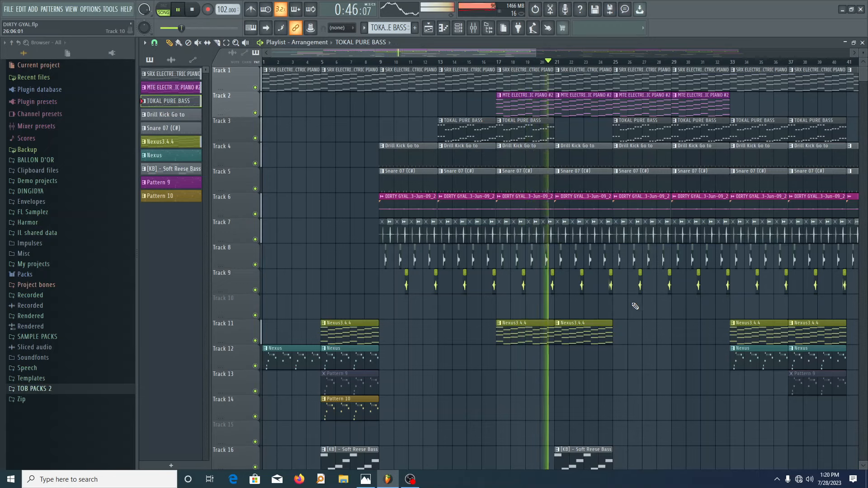
key(space)
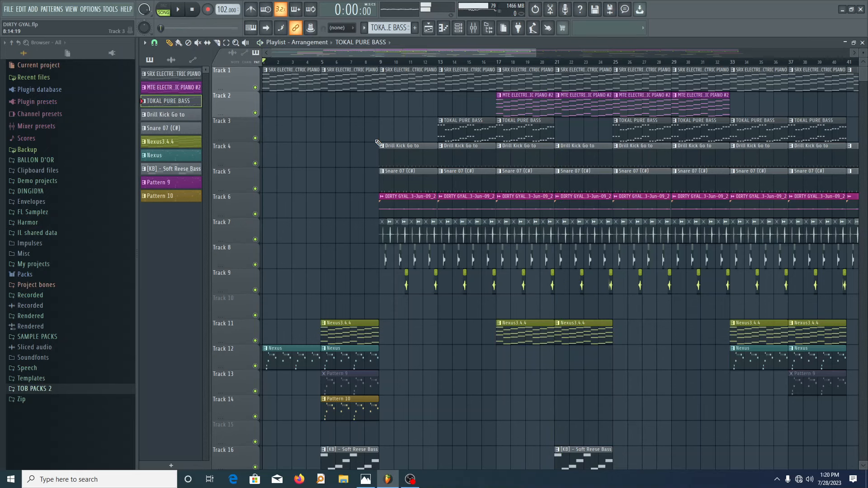
Raise the volume fader of Insert 29 slightly in the mixer and return to the playlist.
click(474, 29)
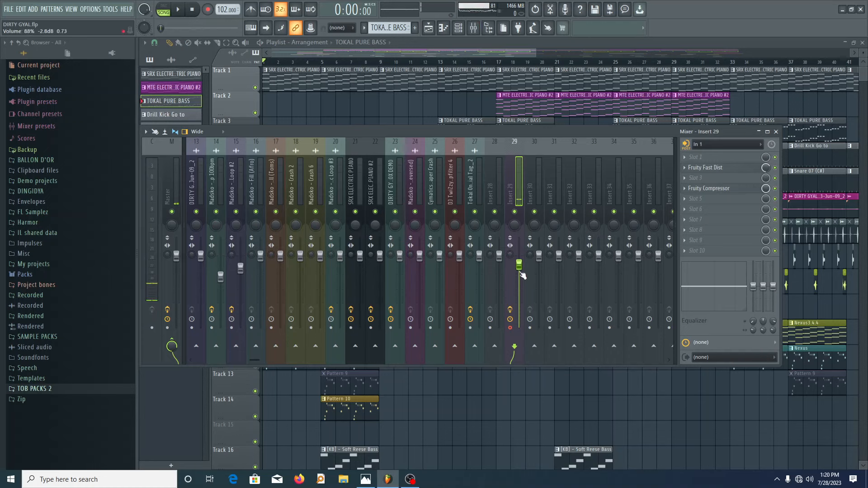
drag(519, 265, 519, 261)
key(F9)
click(195, 10)
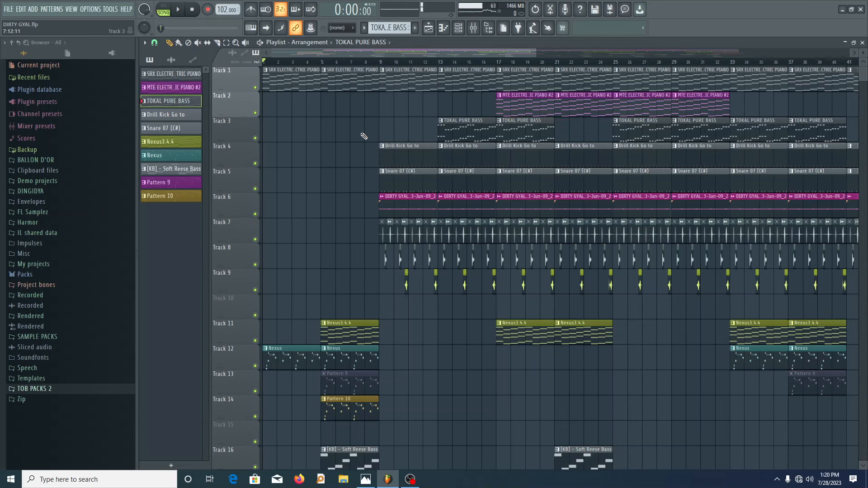
Solo Track 1 in the playlist.
scroll(351, 131, down, 5)
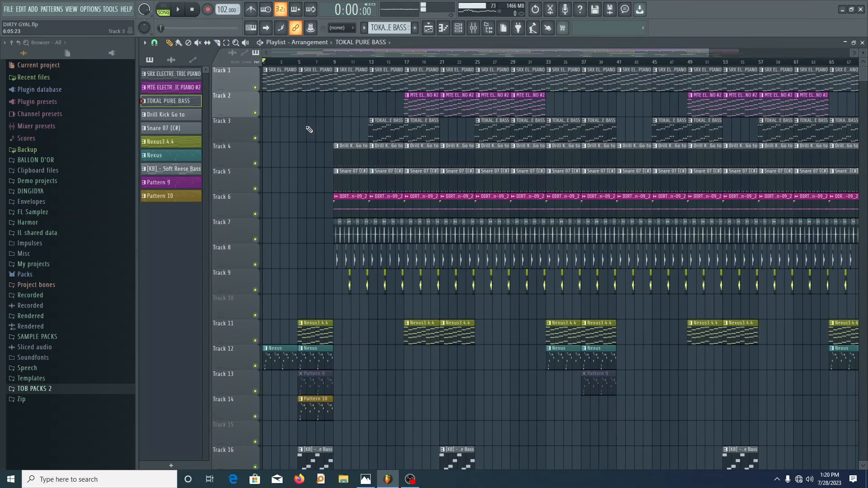
scroll(309, 128, up, 5)
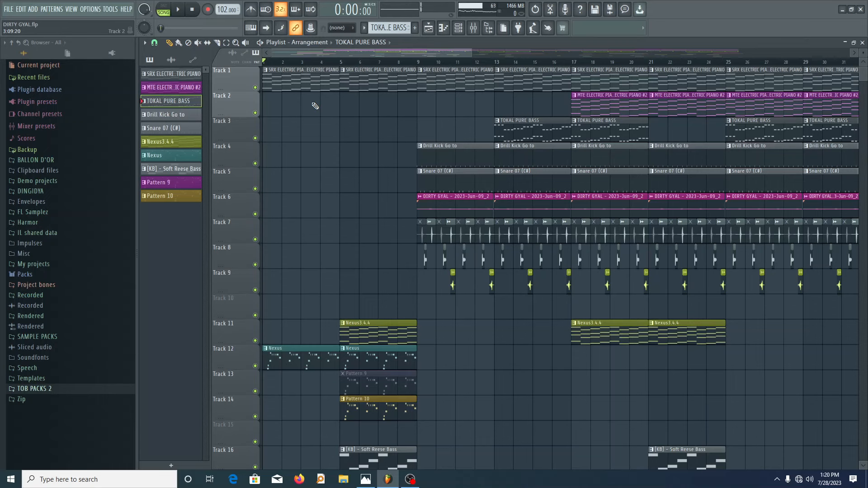
right_click(255, 88)
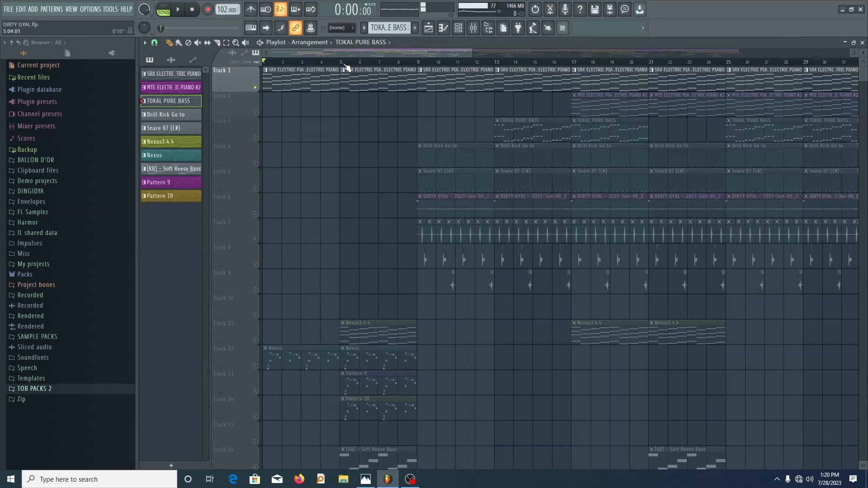
Set the playlist time selection to bars 33 to 37 as the playback loop.
scroll(387, 218, down, 5)
scroll(350, 226, down, 4)
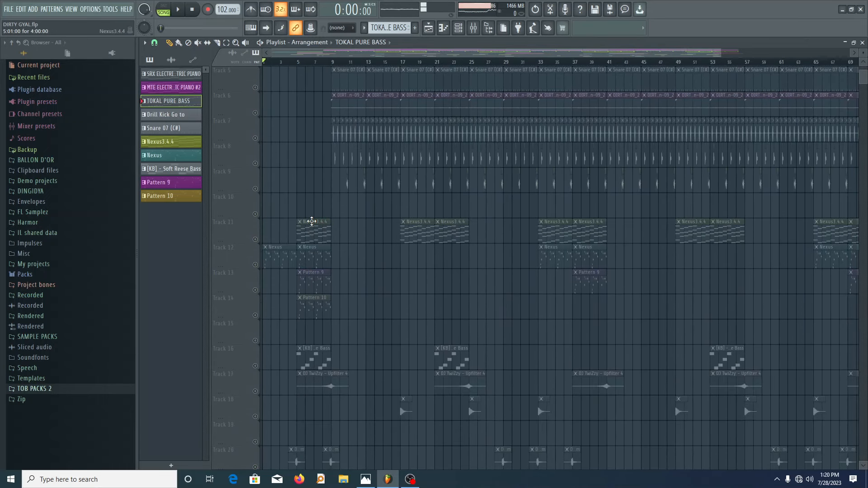
scroll(335, 217, up, 4)
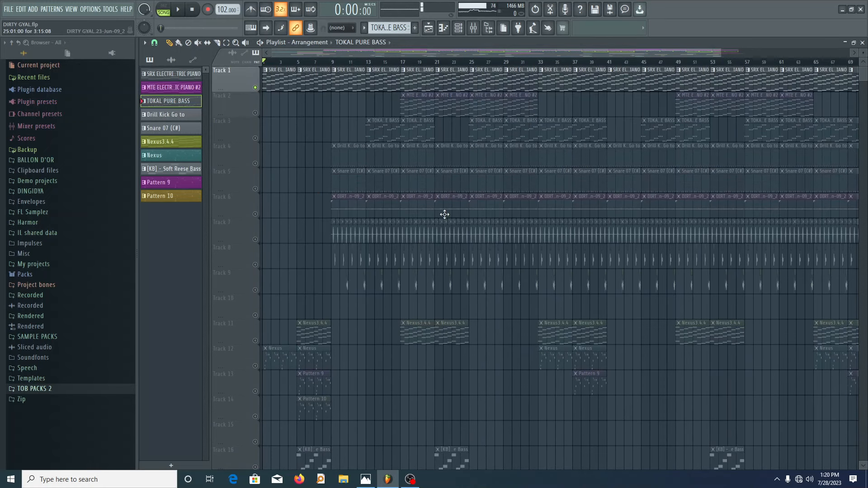
scroll(585, 250, down, 2)
scroll(585, 249, down, 4)
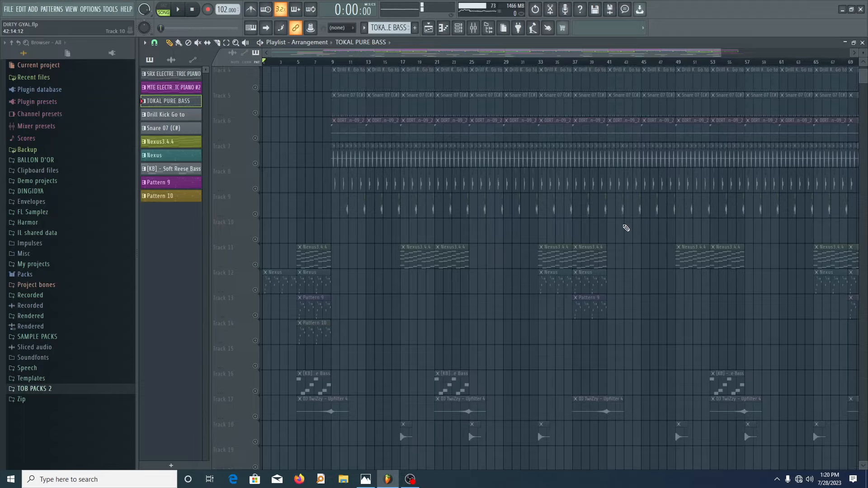
scroll(628, 222, up, 6)
scroll(590, 127, up, 3)
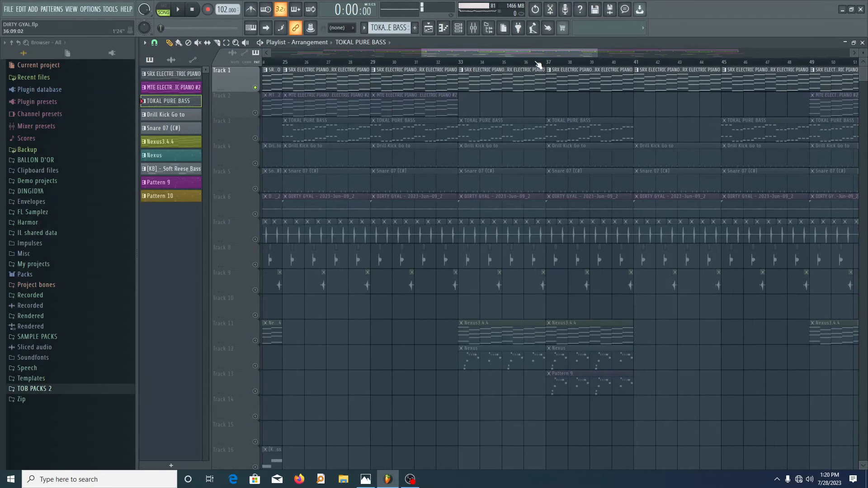
drag(465, 67, 542, 77)
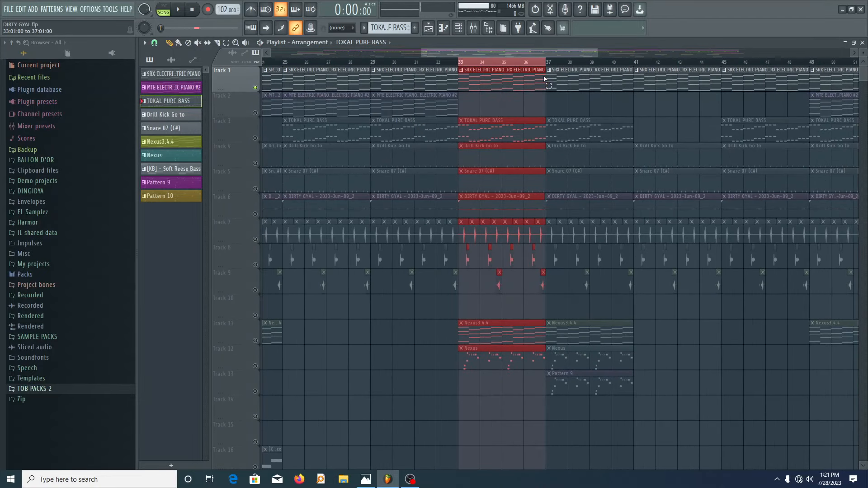
click(654, 111)
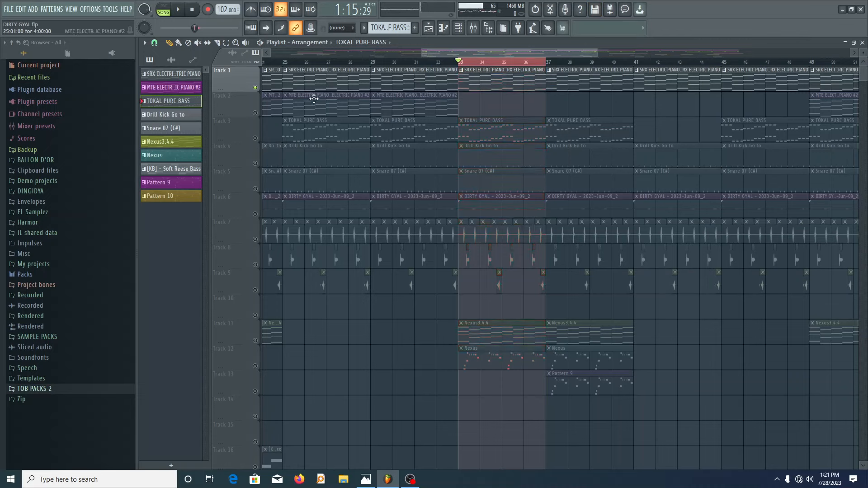
Open the SRX ELECTRIC PIANO pattern in the piano roll and examine its chord notes.
click(489, 74)
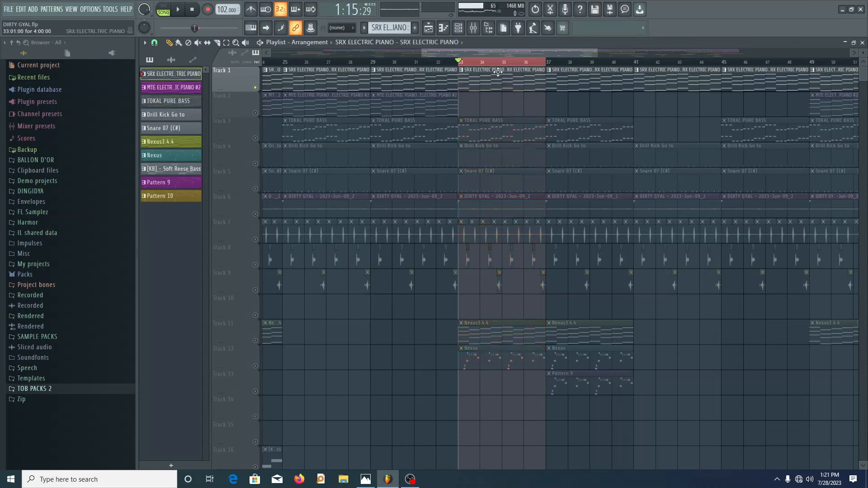
click(462, 30)
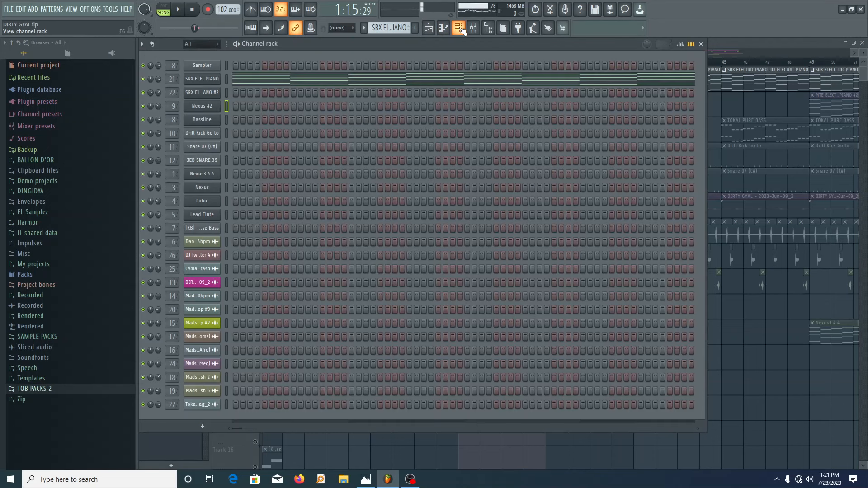
click(226, 79)
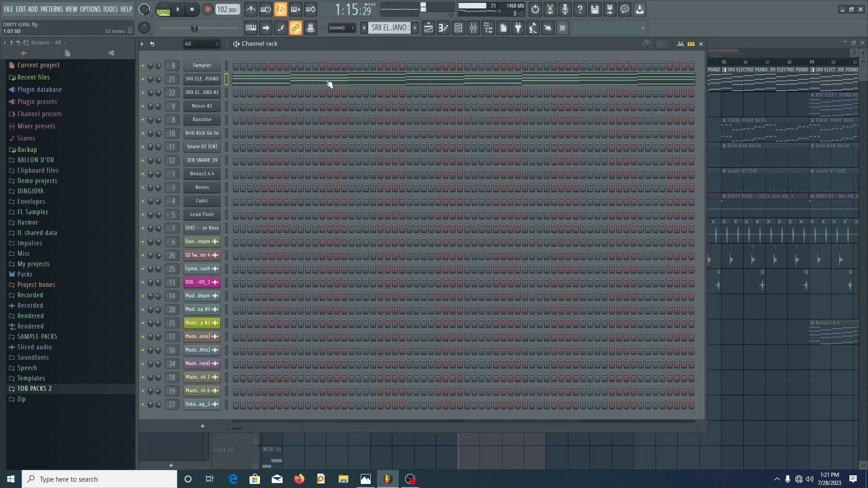
click(253, 82)
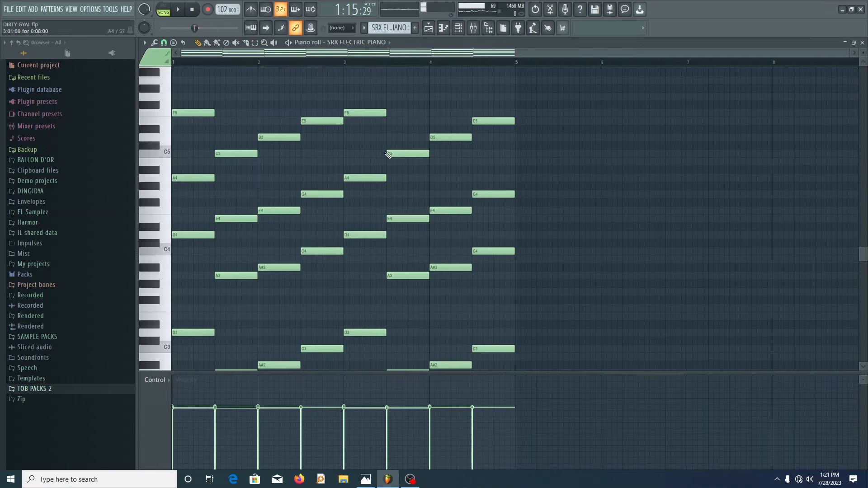
scroll(537, 230, down, 3)
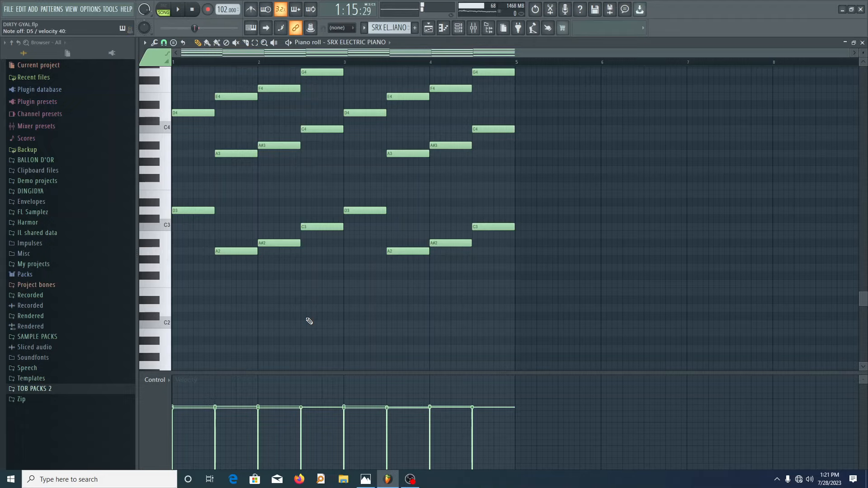
scroll(308, 318, up, 5)
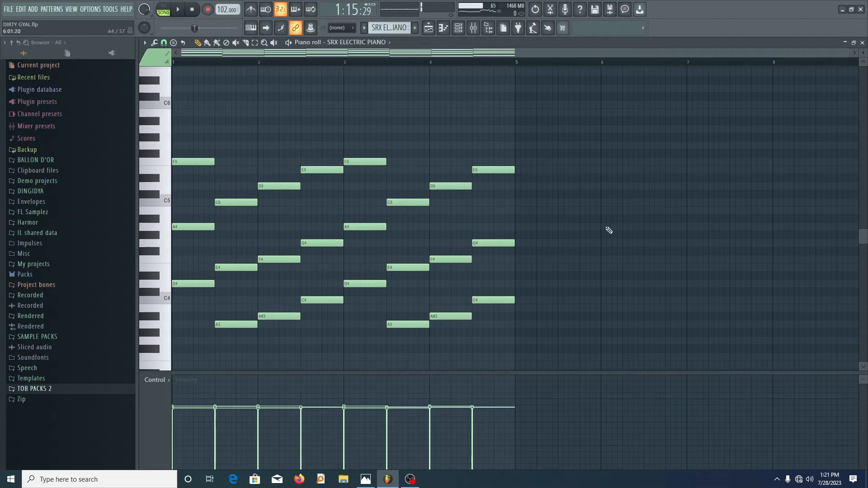
Play the looped section while examining the high and low electric piano notes in the piano roll, and stop playback.
key(space)
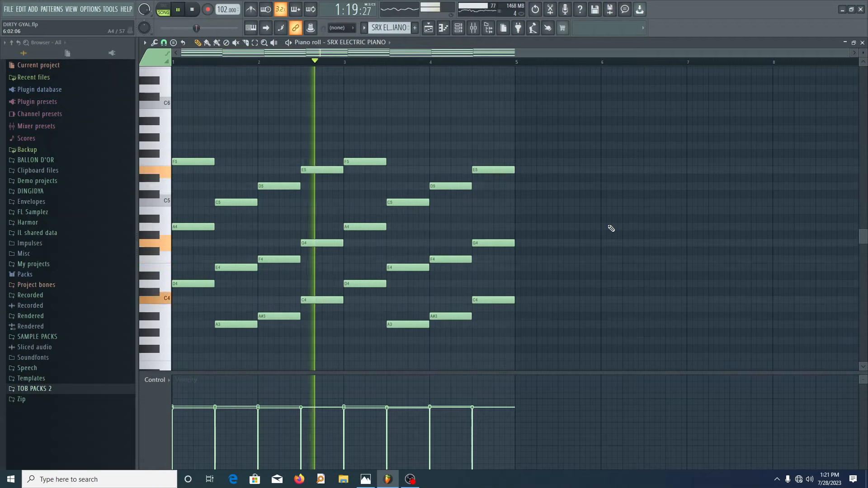
scroll(609, 227, down, 2)
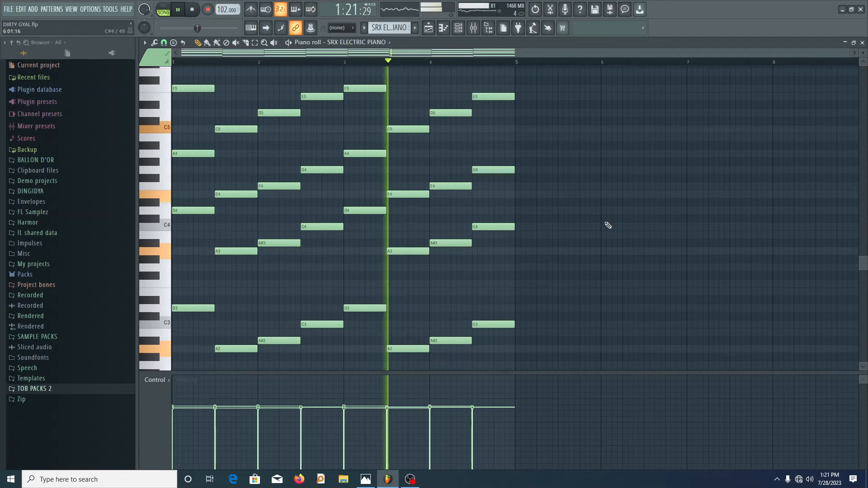
scroll(609, 225, down, 2)
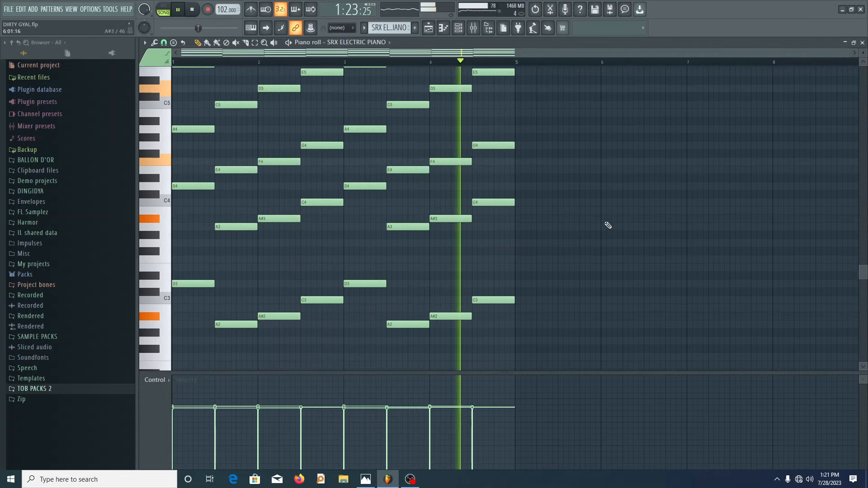
scroll(608, 225, up, 3)
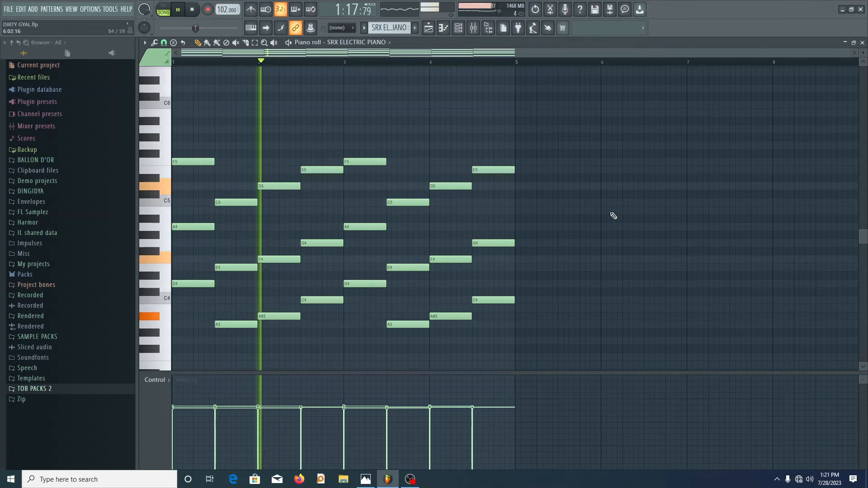
scroll(703, 202, down, 2)
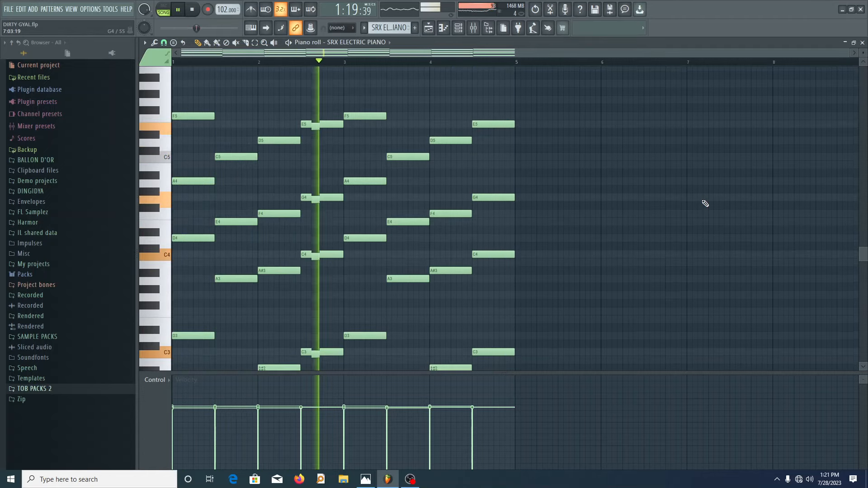
scroll(705, 204, down, 1)
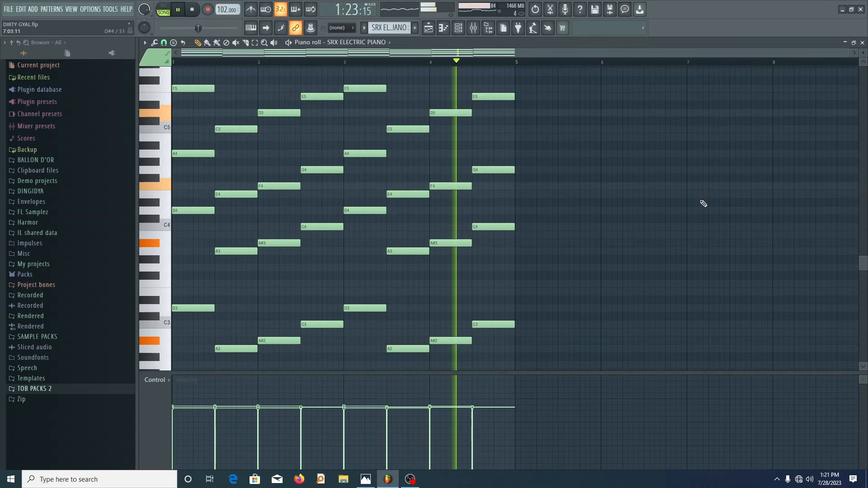
key(space)
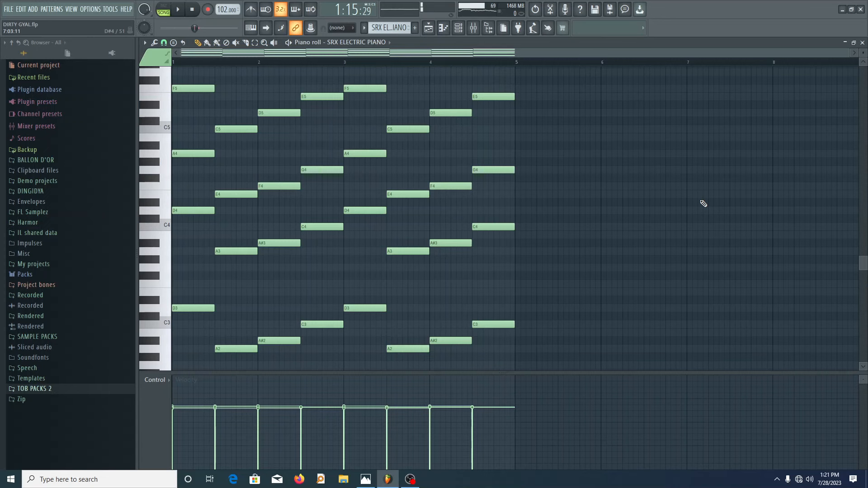
View the SRX ELECTRIC PIANO instrument's patch and close the plugin window and channel rack to return to the playlist.
click(862, 42)
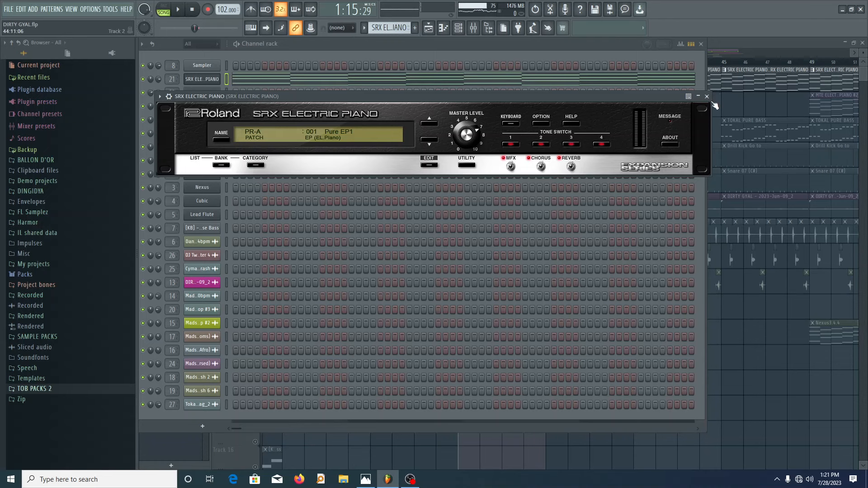
click(706, 97)
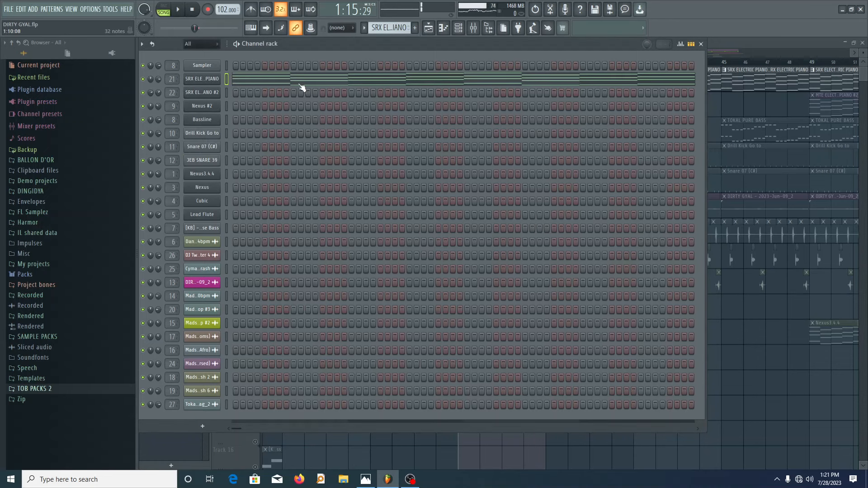
click(701, 43)
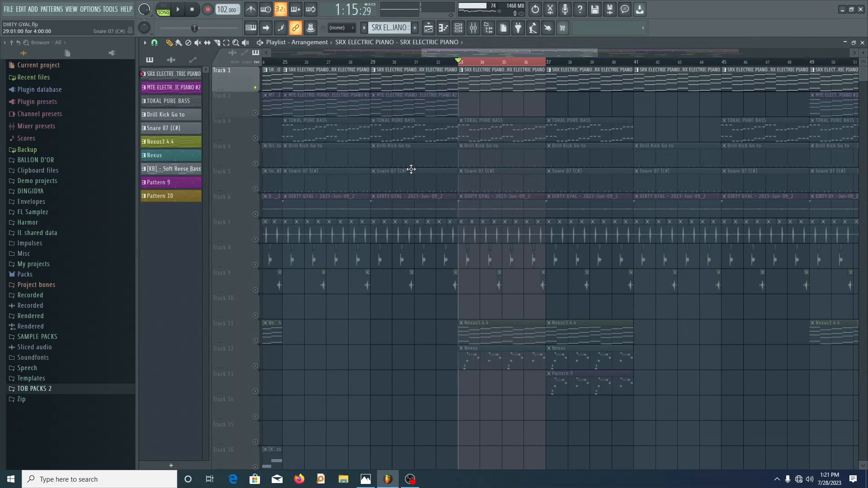
Move the playlist time selection to bars 29 to 33.
scroll(393, 162, up, 2)
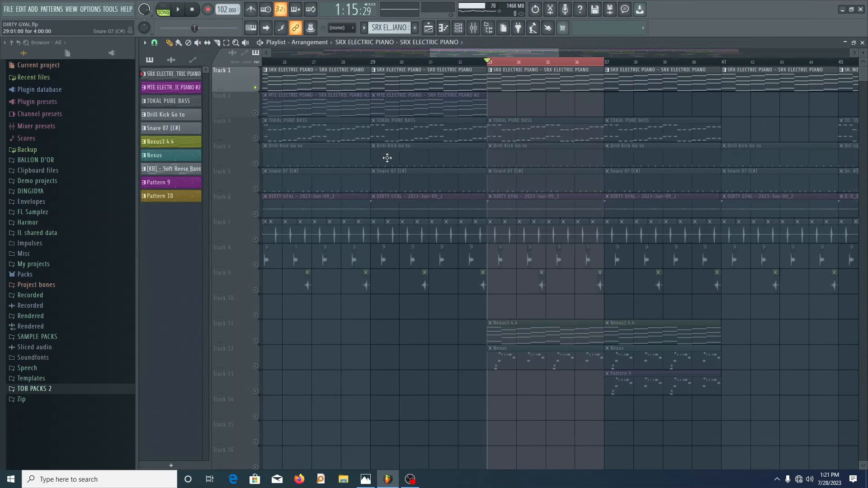
click(371, 64)
drag(371, 64, 501, 85)
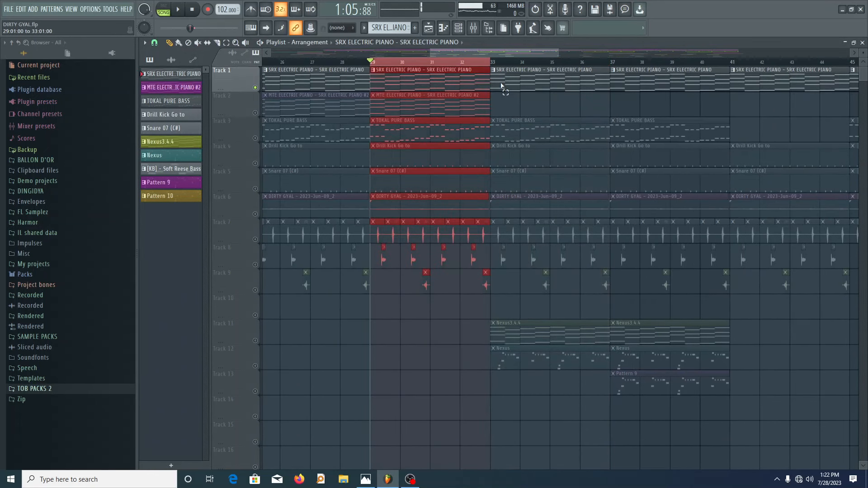
Solo Track 2, select its MTE ELECTRIC PIANO pattern and play the looped section.
ctrl+click(540, 115)
click(257, 113)
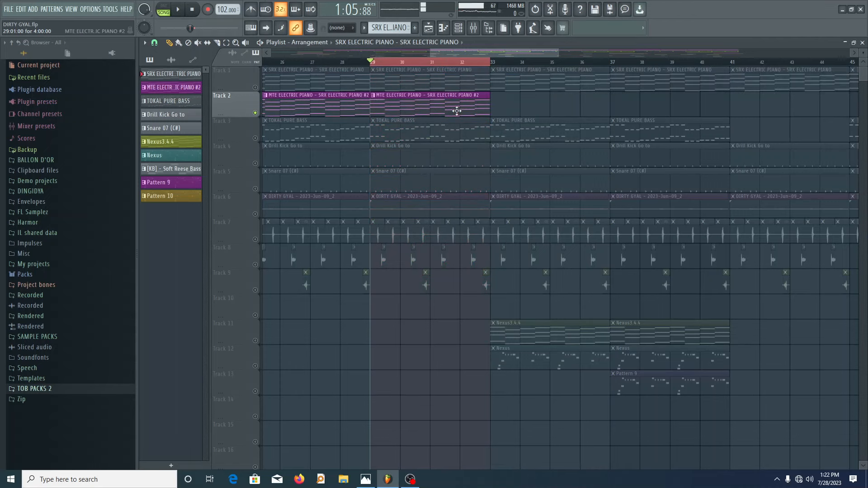
click(414, 102)
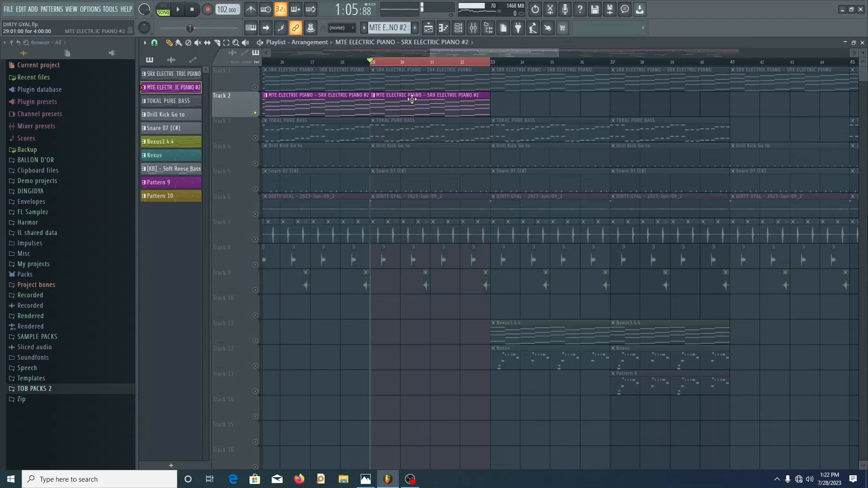
key(space)
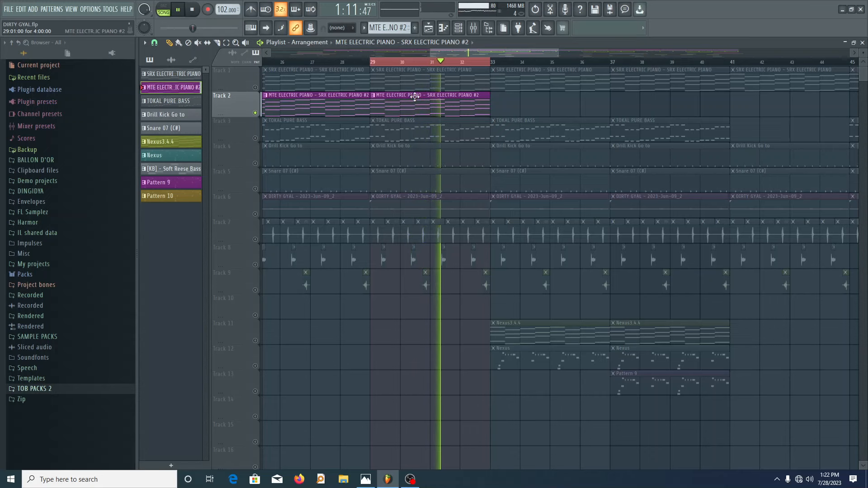
Examine the MTE ELECTRIC PIANO pattern's notes in the piano roll, stop playback and return to the playlist.
double_click(414, 96)
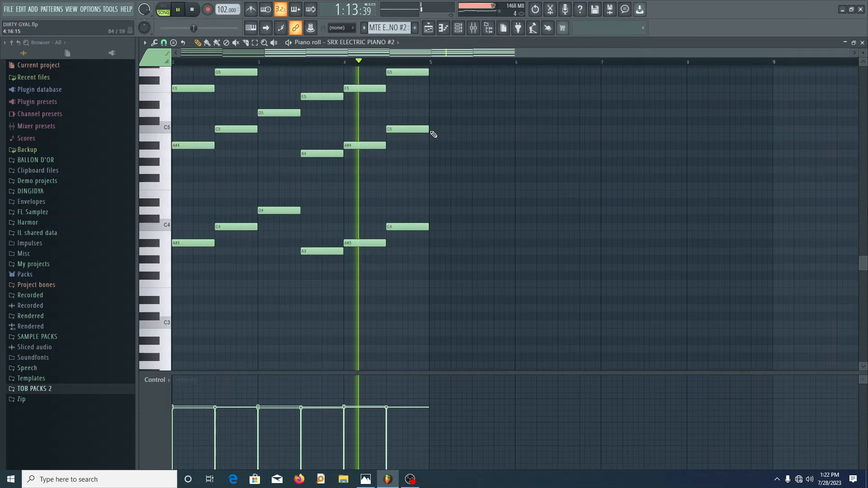
key(space)
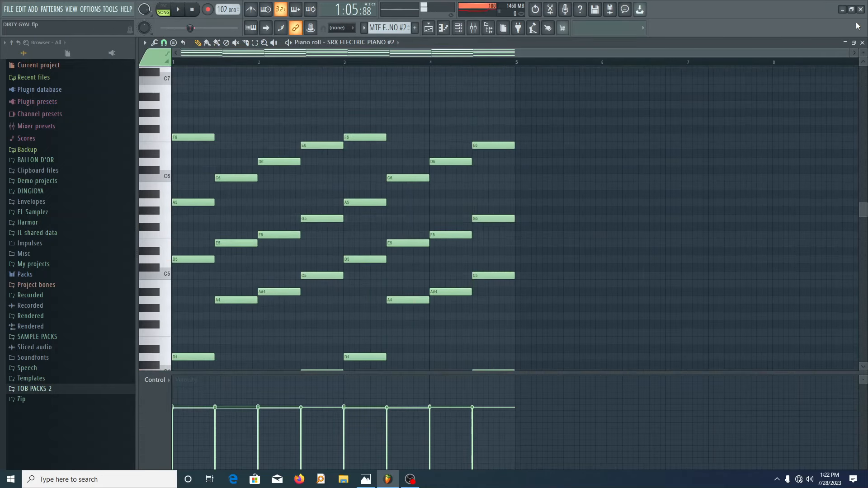
click(861, 42)
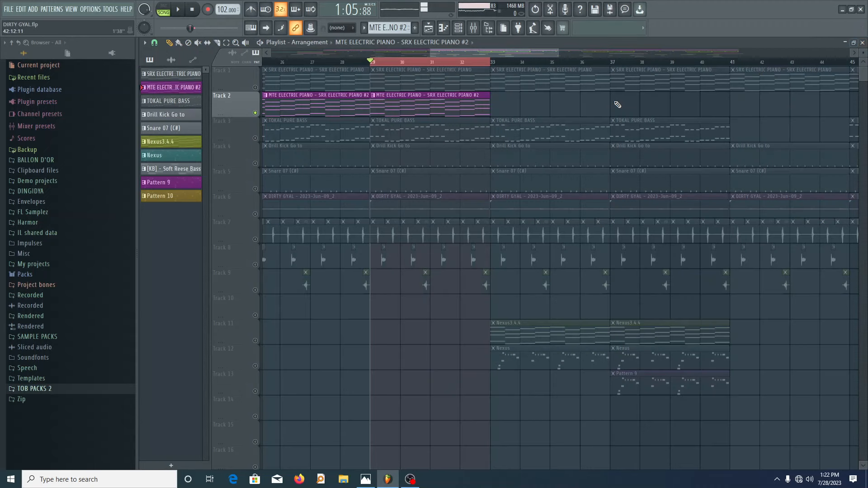
View the SRX ELECTRIC PIANO #2 instrument's patch and close the plugin window and channel rack.
click(457, 29)
click(209, 92)
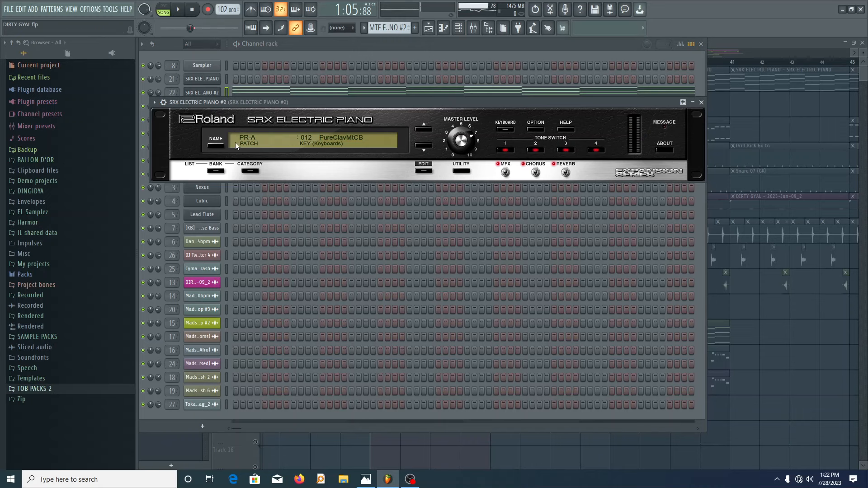
drag(355, 103, 361, 94)
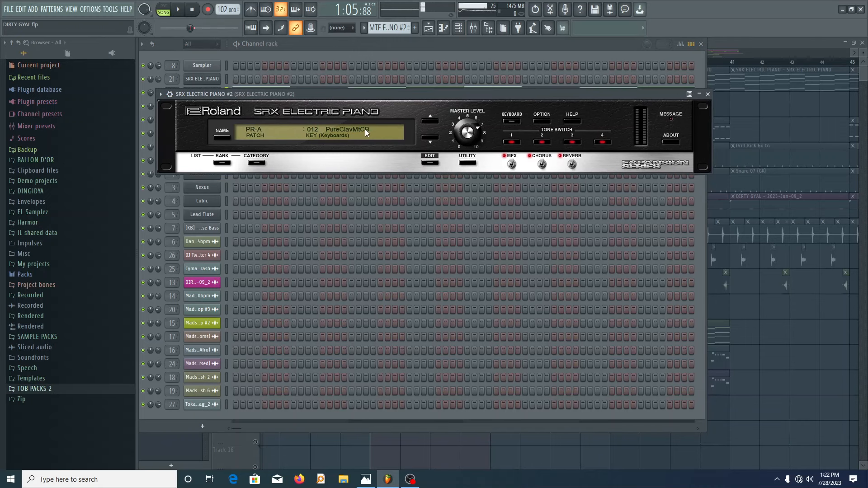
click(708, 94)
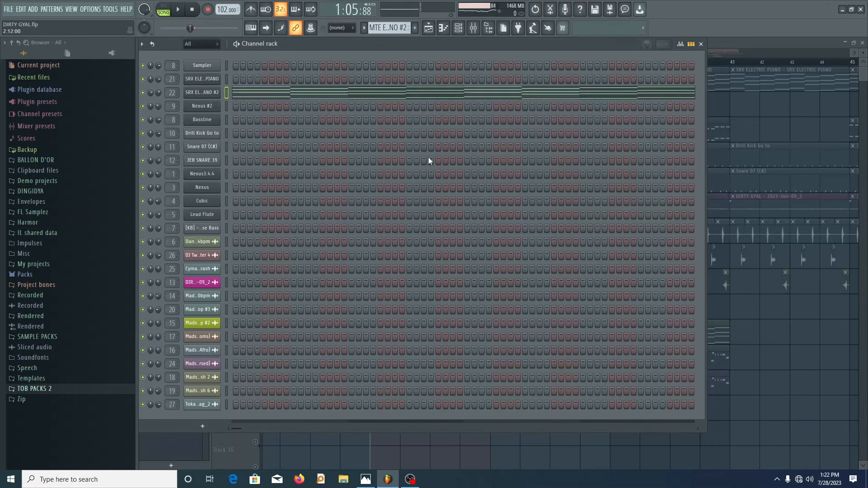
click(700, 43)
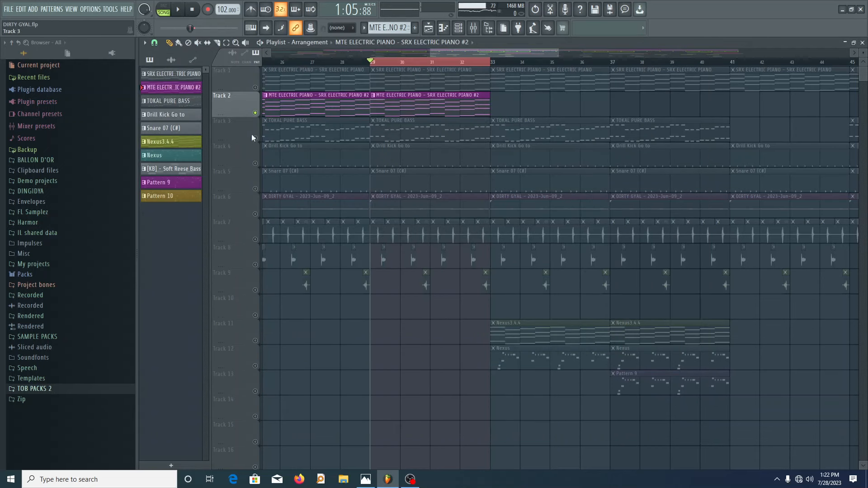
Unmute Track 1 alongside Track 2, play both electric piano parts together over the looped section, and stop playback.
click(255, 88)
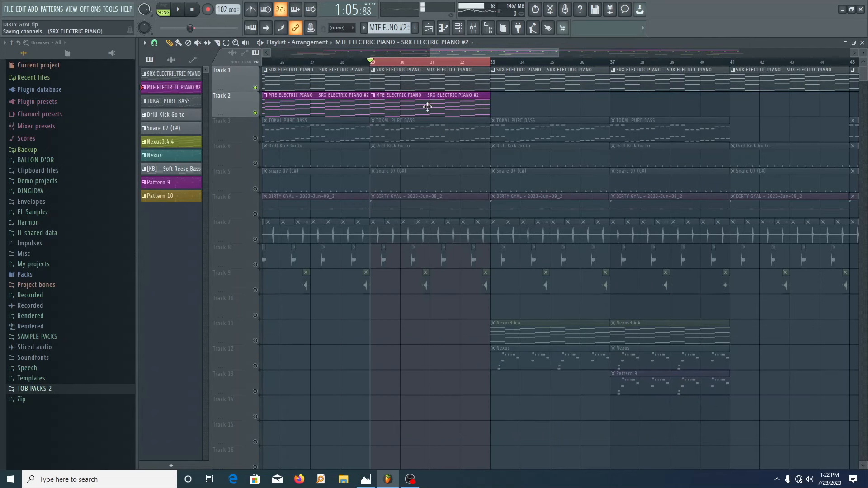
key(space)
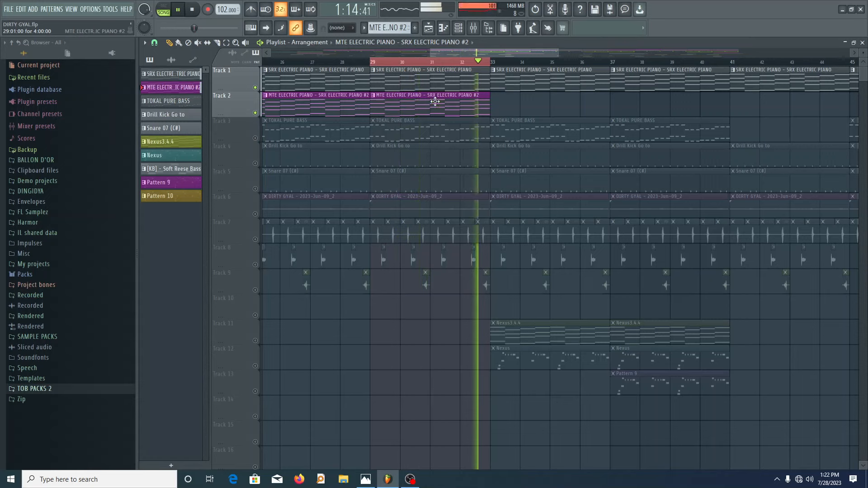
key(space)
Move the playlist time selection to bars 25 to 29.
scroll(465, 158, down, 3)
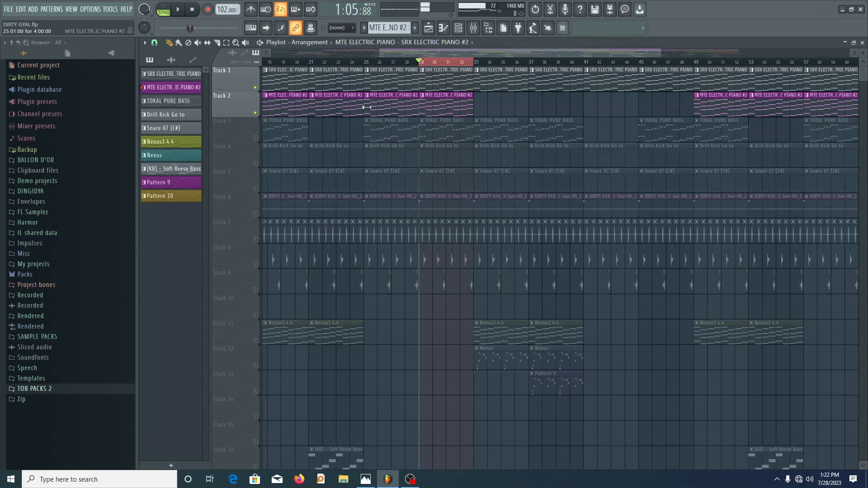
scroll(360, 113, up, 2)
scroll(416, 148, down, 2)
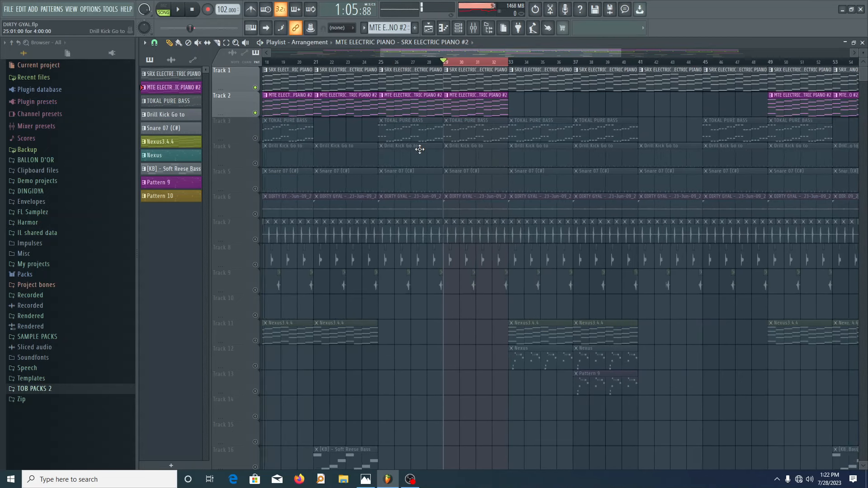
drag(386, 65, 440, 64)
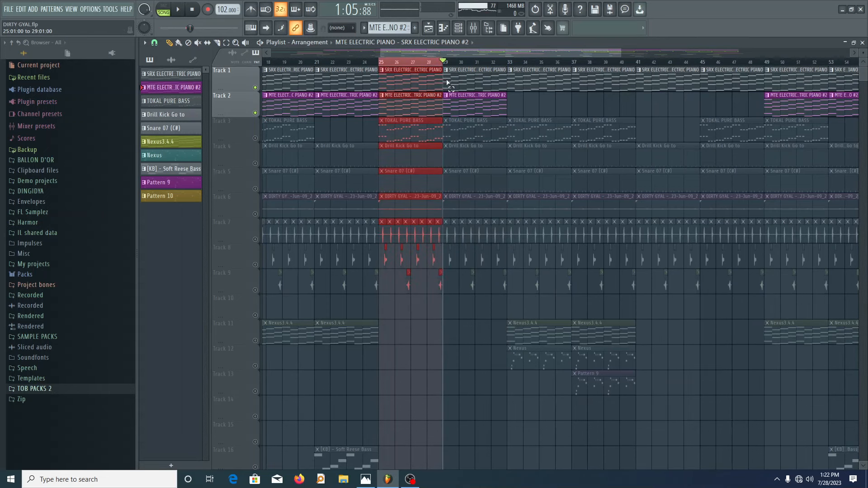
scroll(362, 147, up, 2)
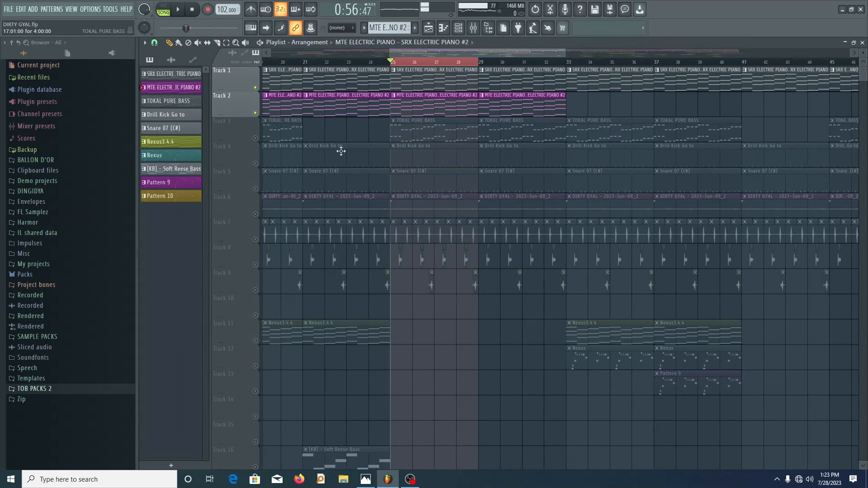
Set the playlist time selection to bars 5 to 9, covering the Nexus clips in the intro.
scroll(440, 208, down, 3)
scroll(440, 215, down, 3)
scroll(440, 216, down, 2)
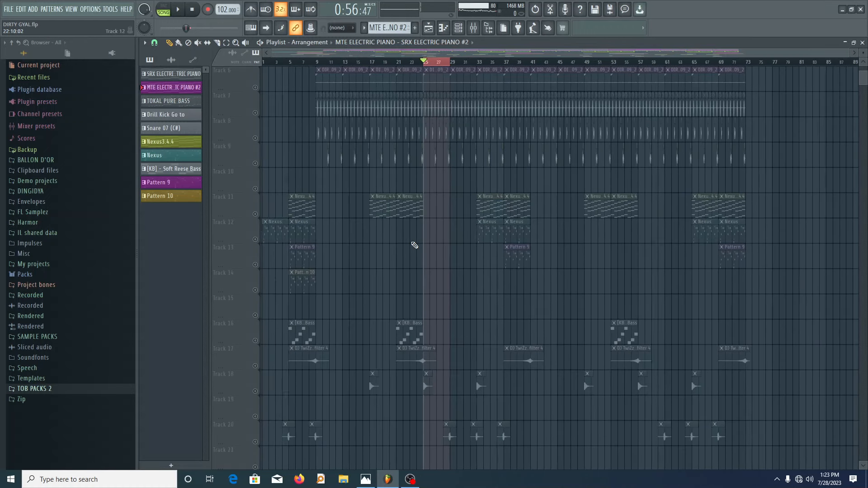
scroll(263, 240, up, 4)
drag(350, 68, 422, 77)
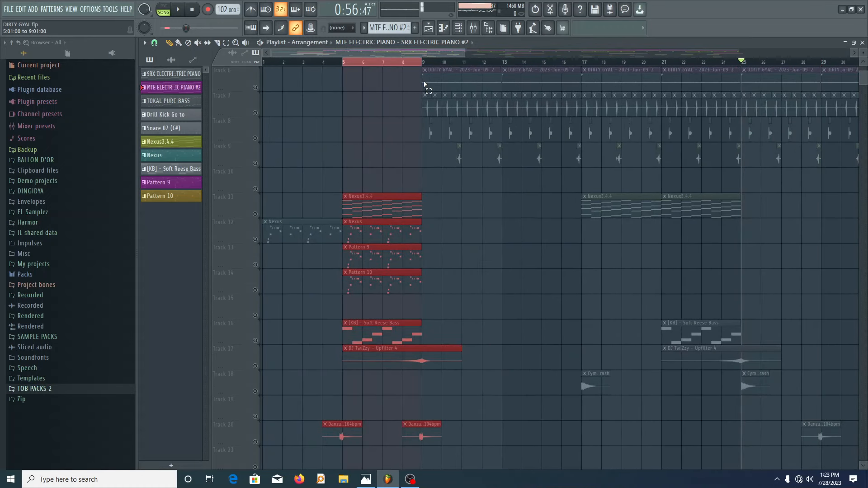
scroll(387, 198, up, 3)
scroll(357, 239, down, 2)
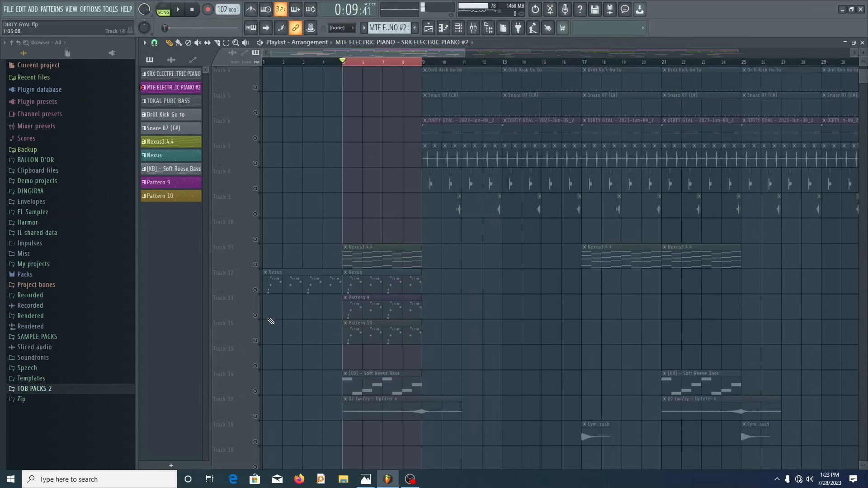
Solo Track 11 and view its Nexus3.4.4 pattern's notes in the piano roll, returning to the playlist.
click(255, 264)
click(388, 254)
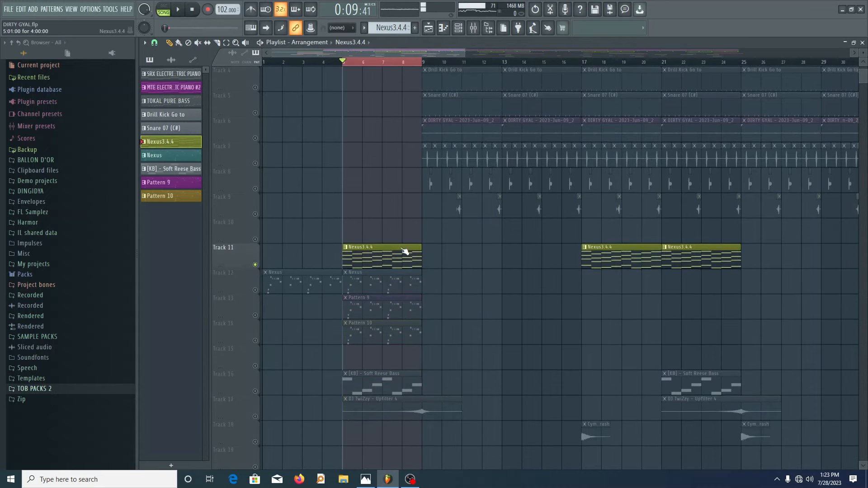
double_click(400, 247)
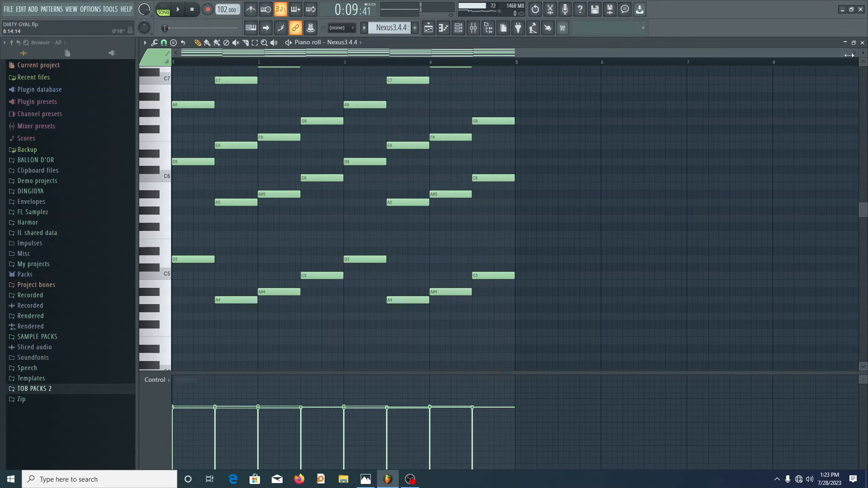
click(862, 42)
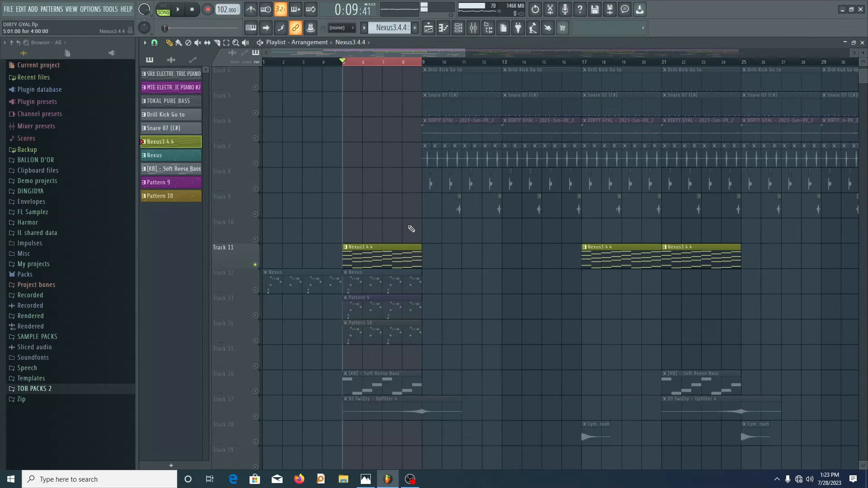
View the preset loaded in the Nexus3.4.4 channel's instrument, close the plugin and return to the playlist.
click(458, 28)
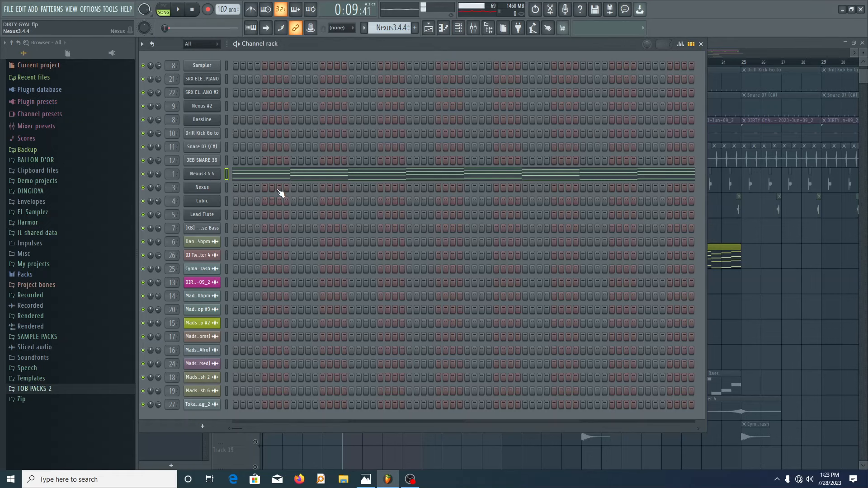
click(208, 174)
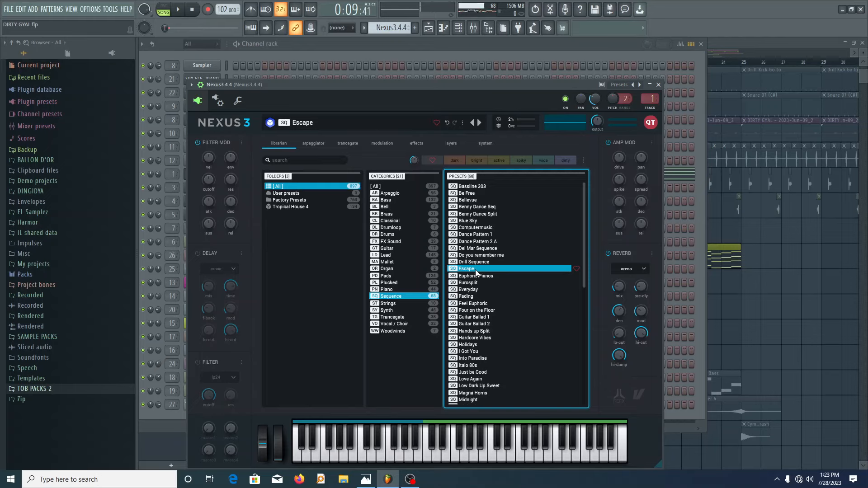
click(659, 85)
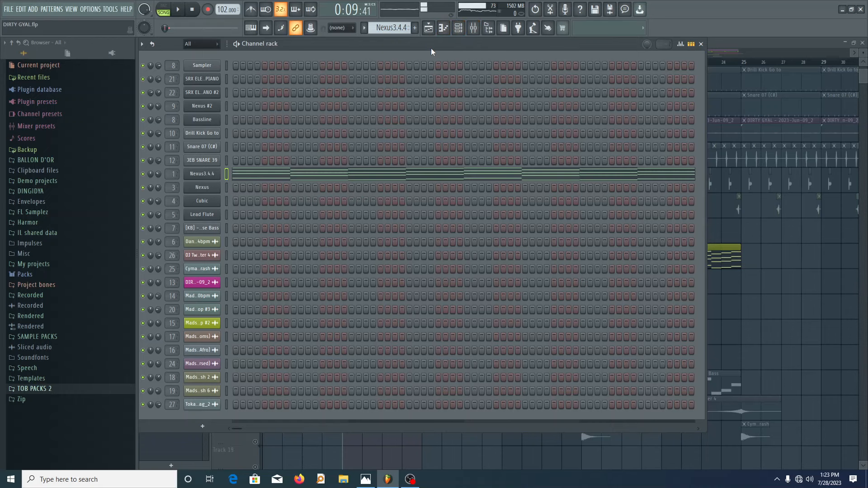
click(429, 29)
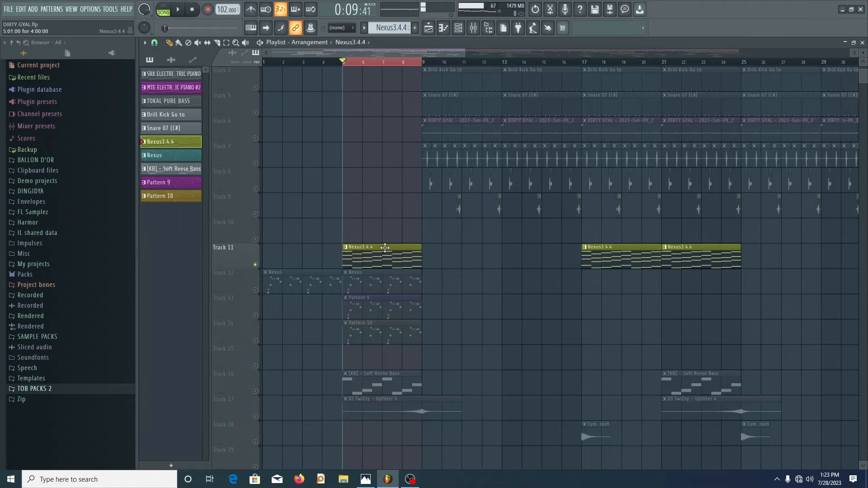
Play the looped Nexus3.4.4 part while examining its notes in the piano roll, stop playback and return to the playlist.
key(space)
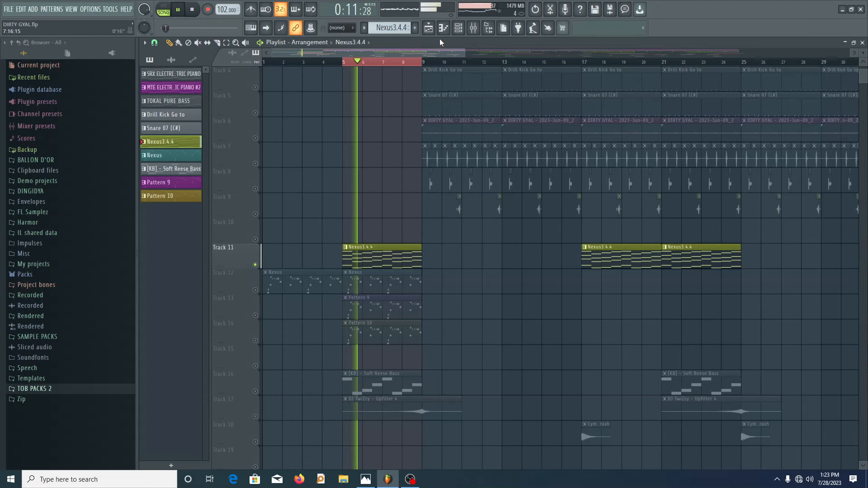
click(463, 28)
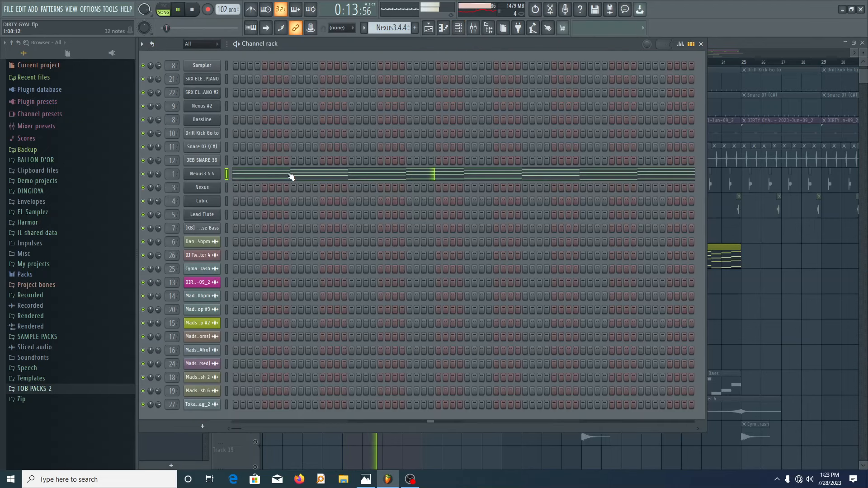
click(290, 178)
scroll(637, 239, up, 3)
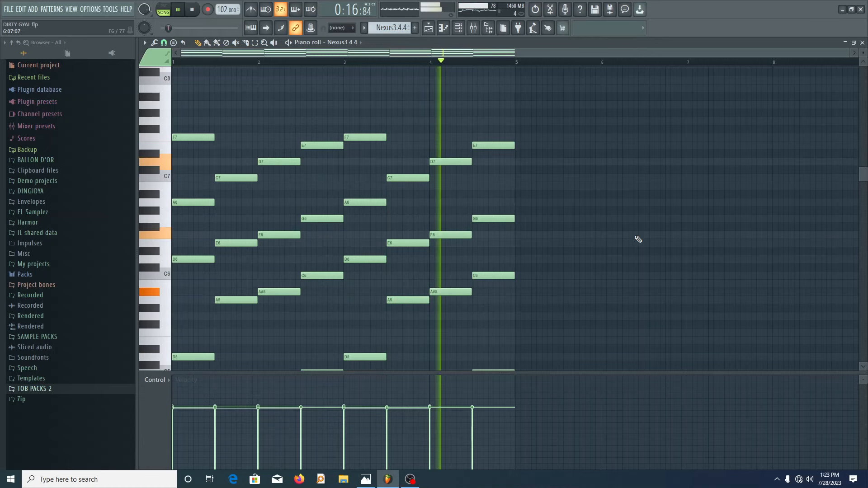
scroll(637, 238, down, 1)
key(space)
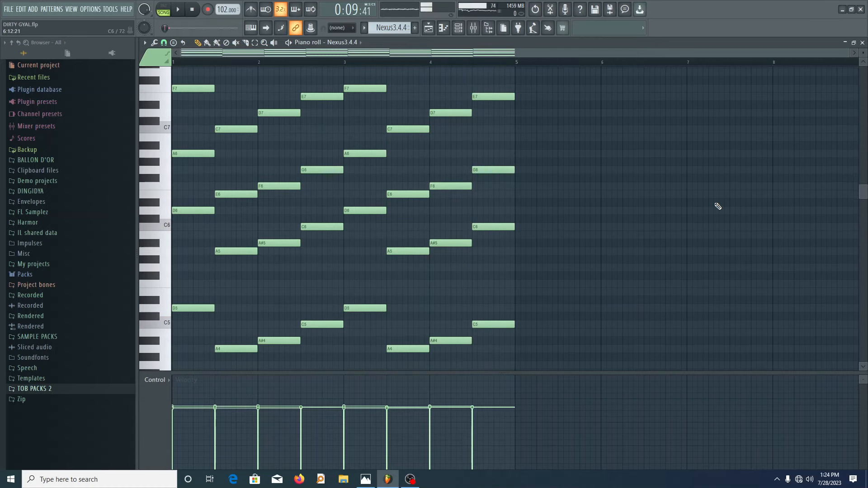
click(861, 43)
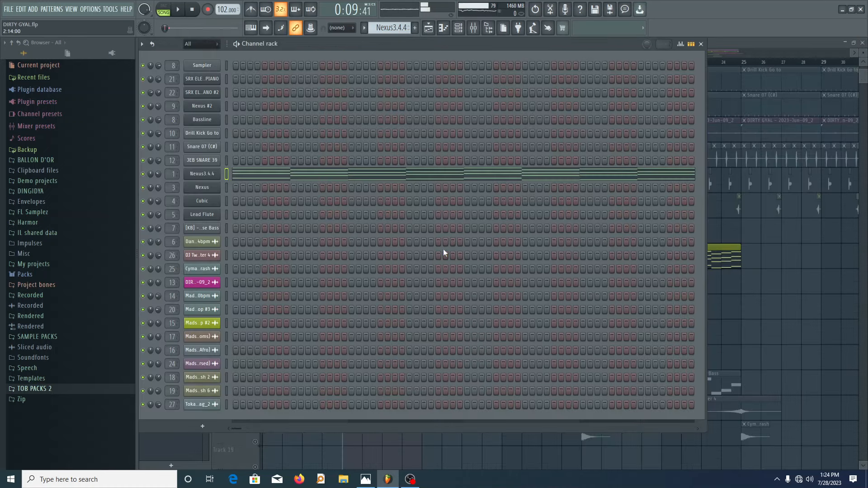
click(701, 44)
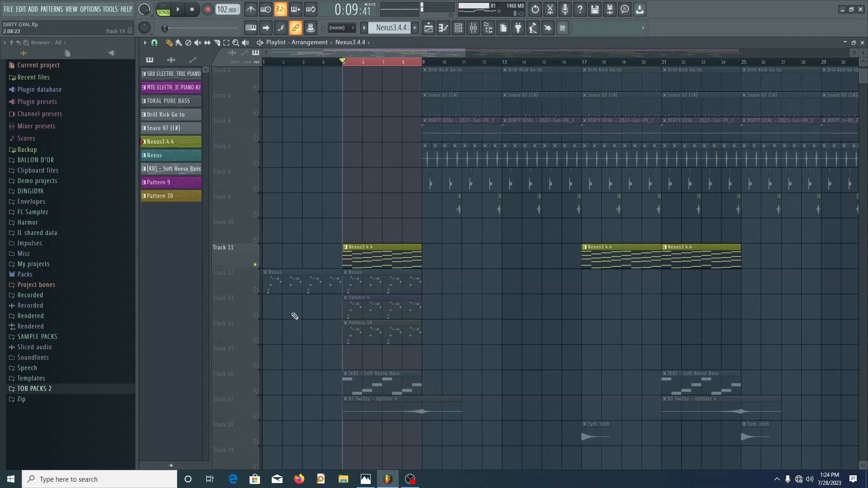
Solo Track 12, select its Nexus pattern and view where its clips sit in the arrangement.
click(255, 290)
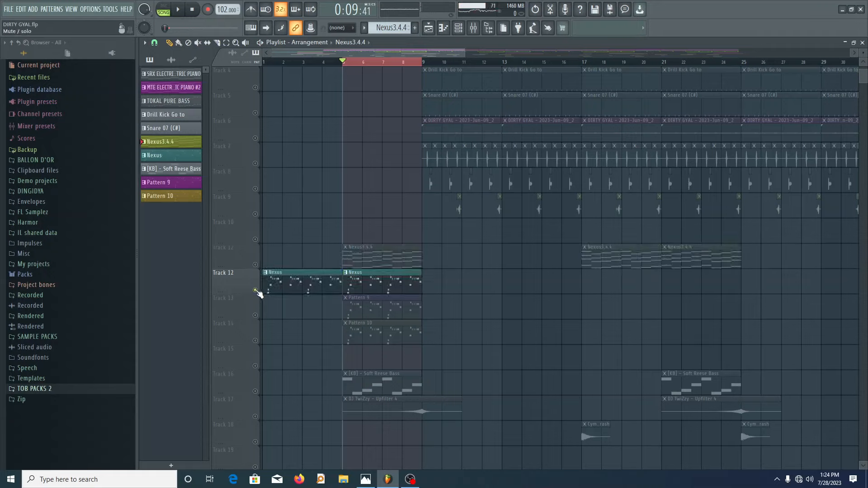
click(382, 272)
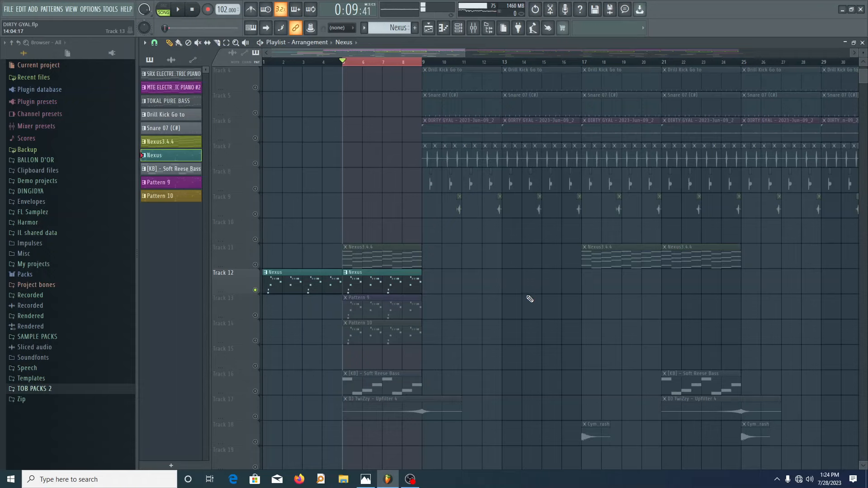
scroll(443, 315, down, 2)
ctrl+scroll(449, 314, down, 2)
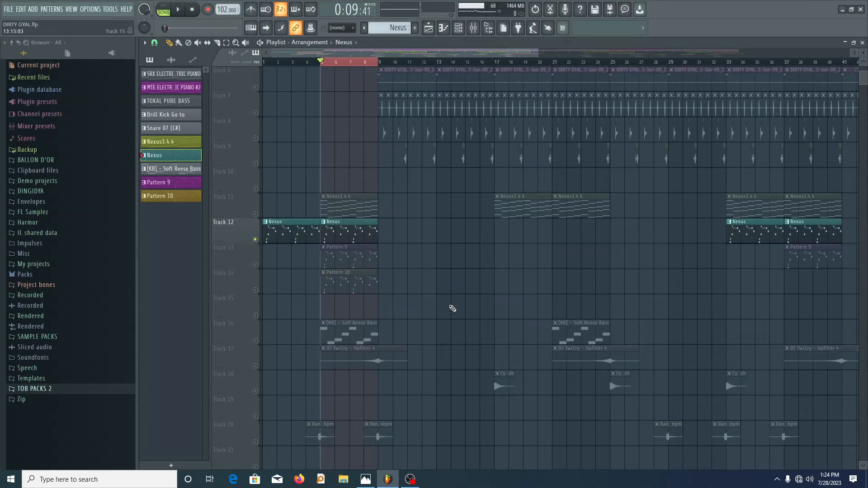
Play the soloed Nexus part briefly, view the Nexus channel's preset in the instrument's library and close the plugin.
key(space)
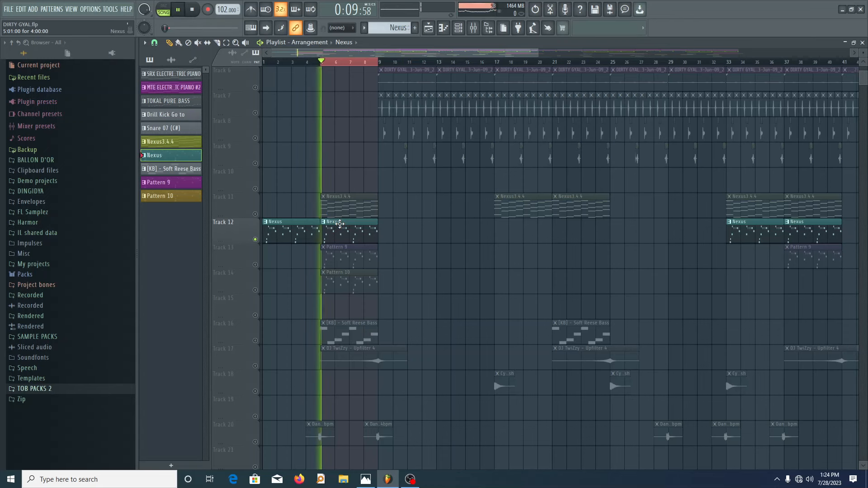
key(space)
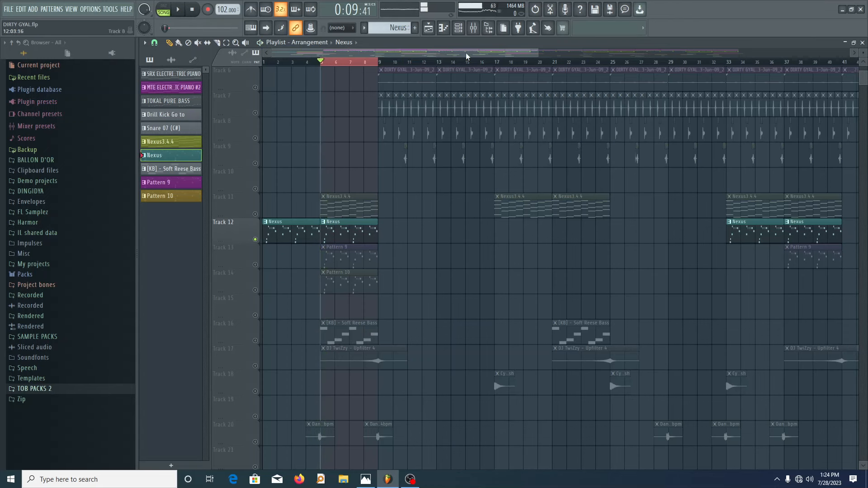
click(458, 28)
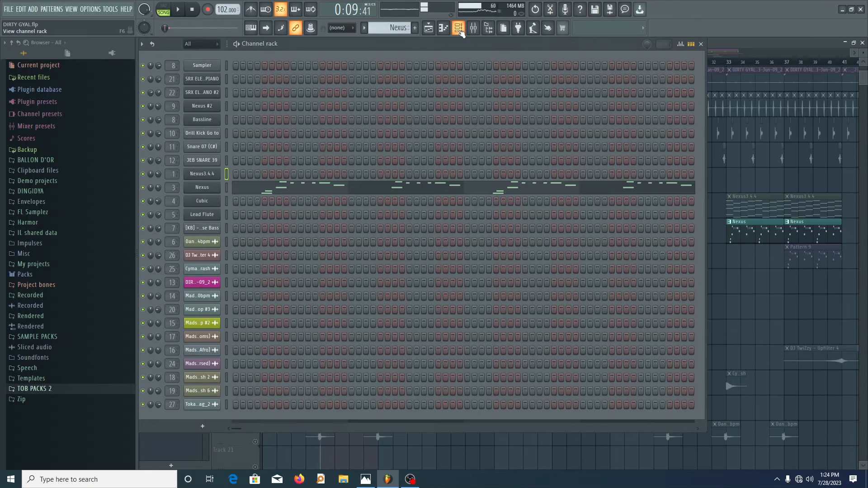
click(215, 187)
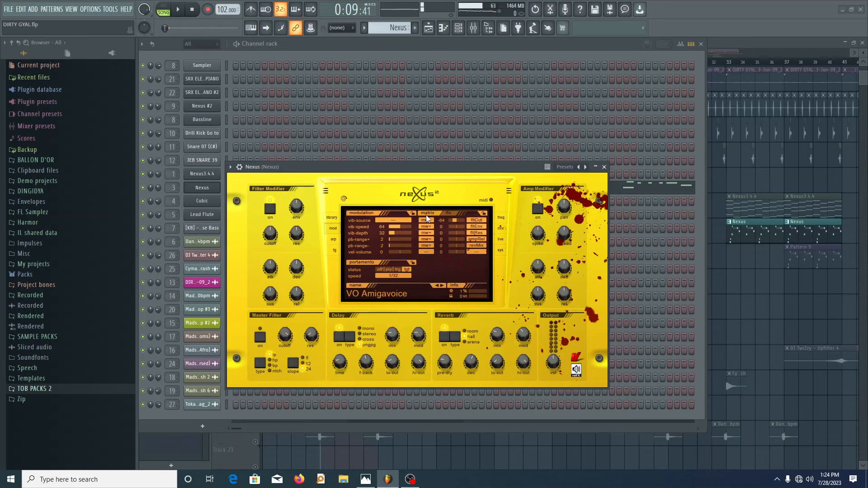
click(332, 222)
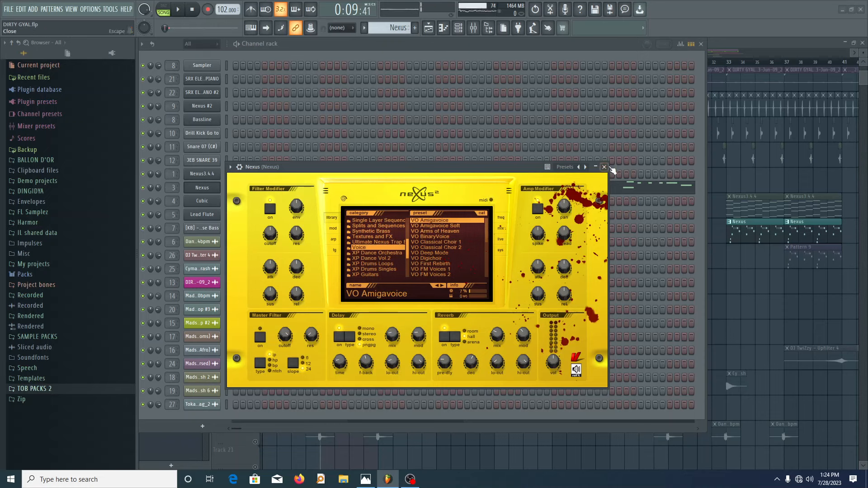
click(605, 167)
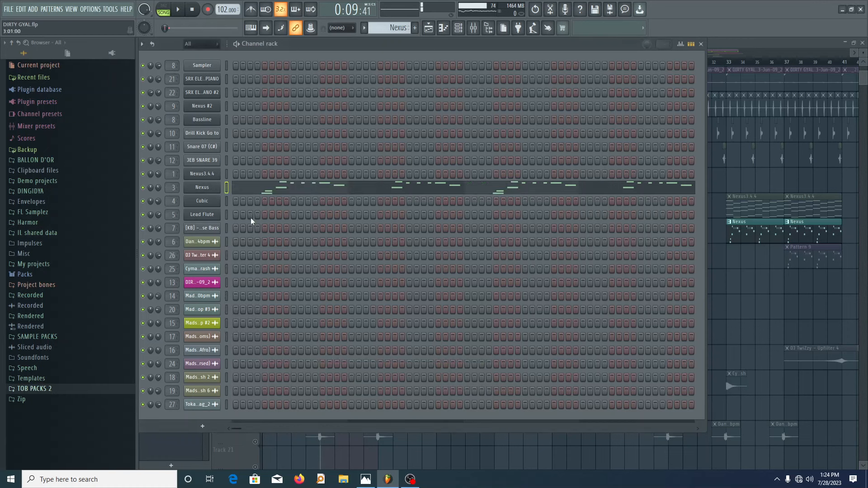
View the Nexus pattern's notes in the piano roll, audition a few keys and return to the playlist.
click(240, 192)
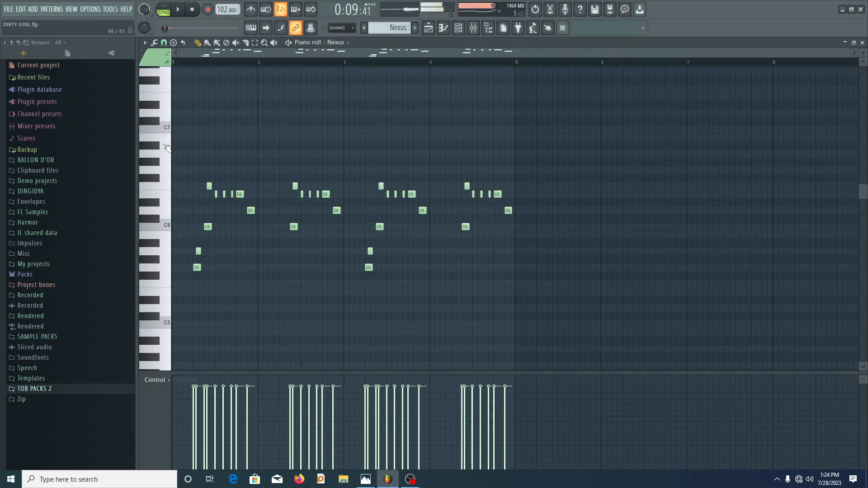
click(166, 130)
click(164, 228)
click(164, 254)
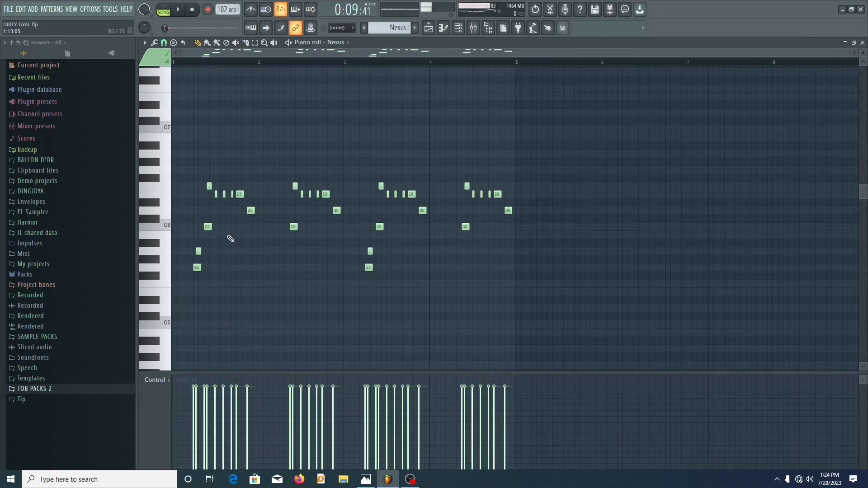
scroll(182, 245, up, 3)
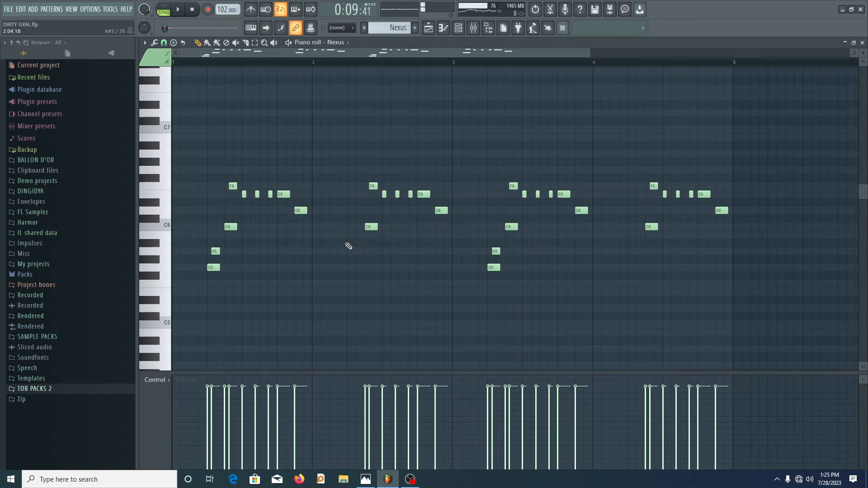
click(856, 43)
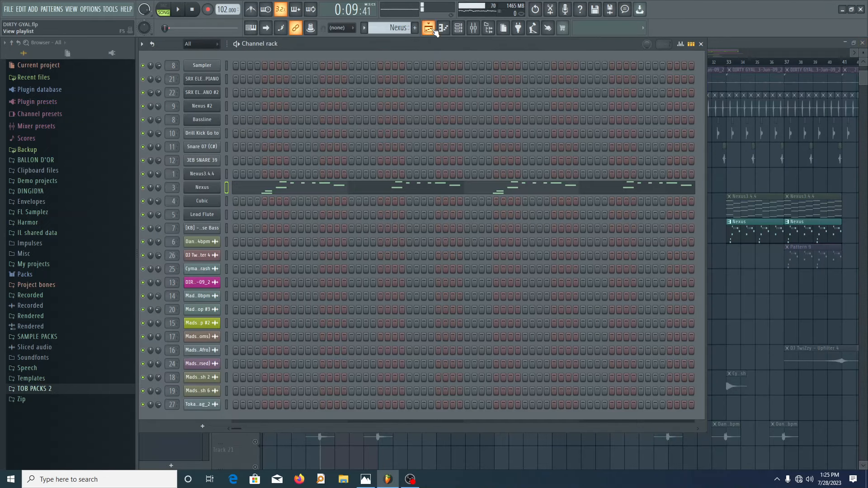
click(434, 30)
Unmute Track 11 to hear it looped together with Track 12, solo Track 12 again and stop playback.
click(254, 214)
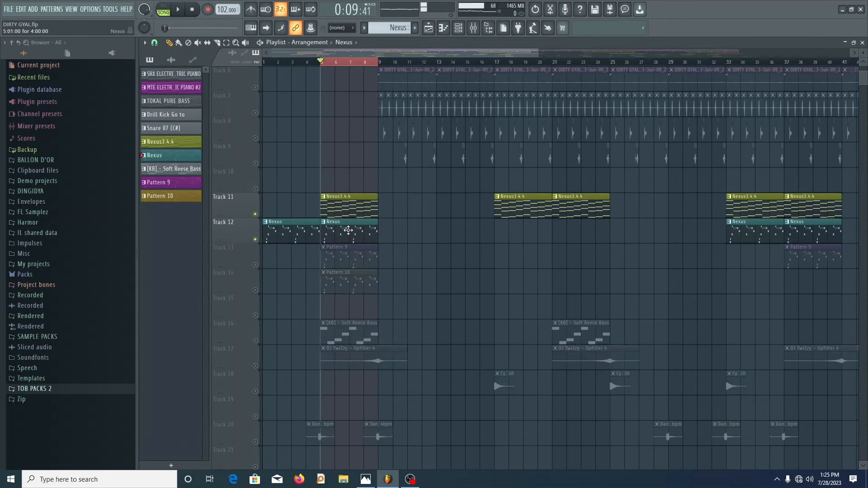
key(space)
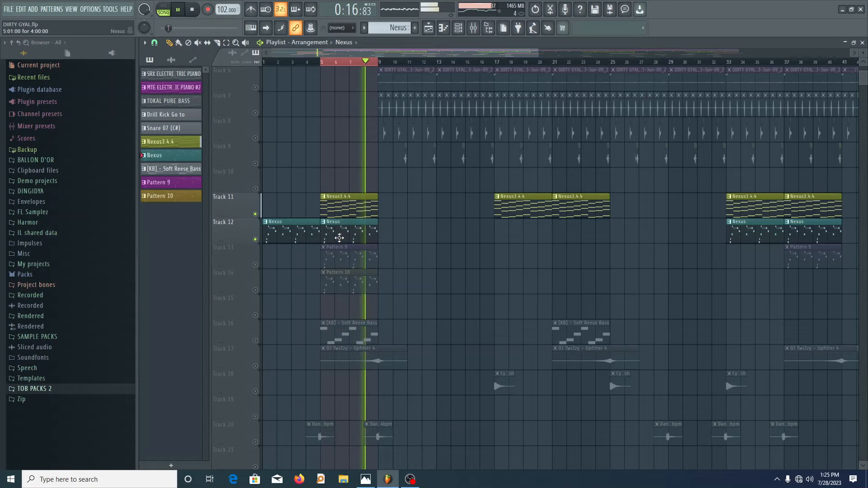
right_click(255, 240)
key(space)
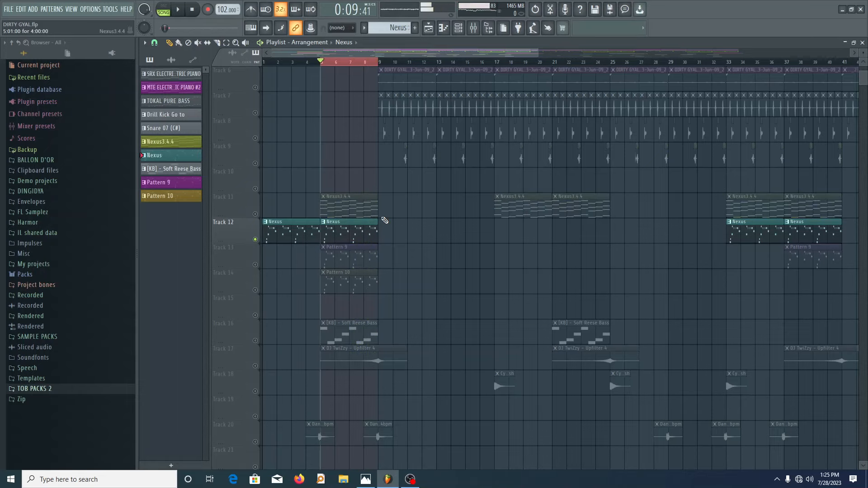
Solo Track 14, start the looped playback and select its Pattern 10 clip.
scroll(256, 241, down, 1)
right_click(255, 240)
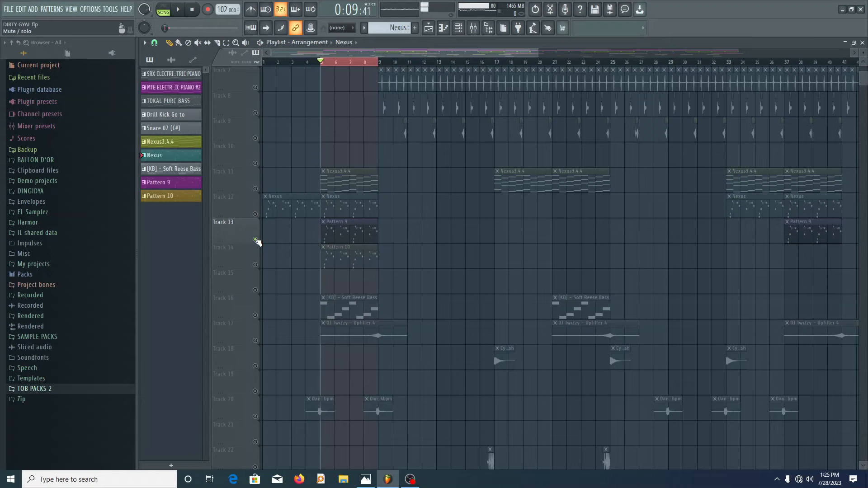
right_click(255, 265)
key(space)
click(348, 249)
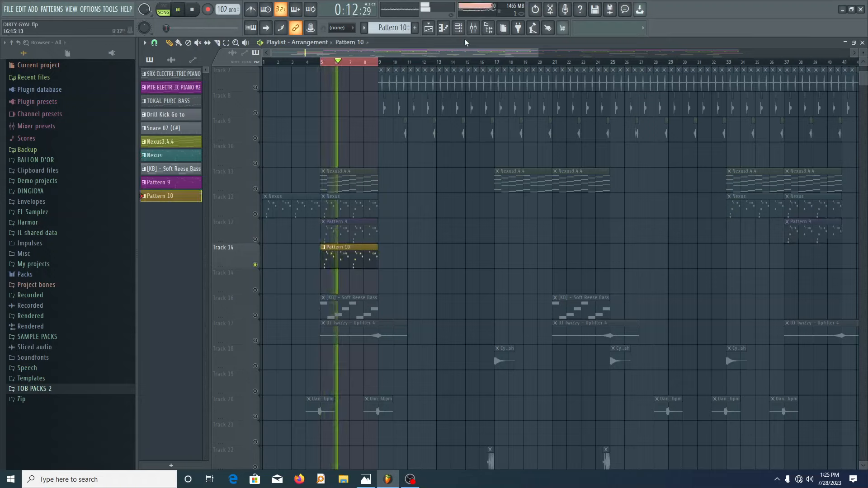
View the Lead Flute channel's Harmless synth settings while the pattern plays, and close the instrument.
key(F6)
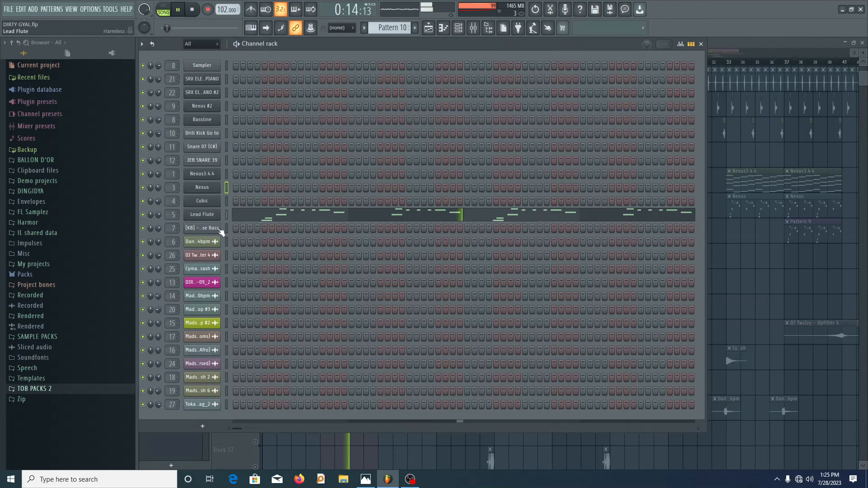
click(210, 215)
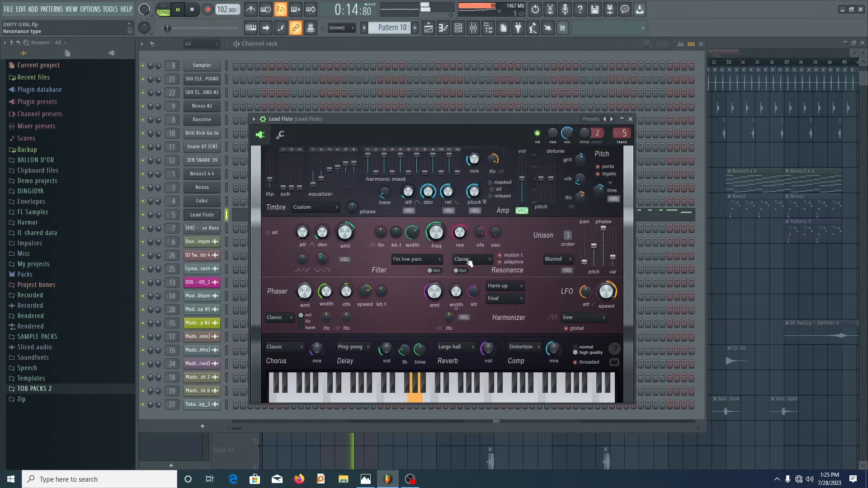
click(527, 135)
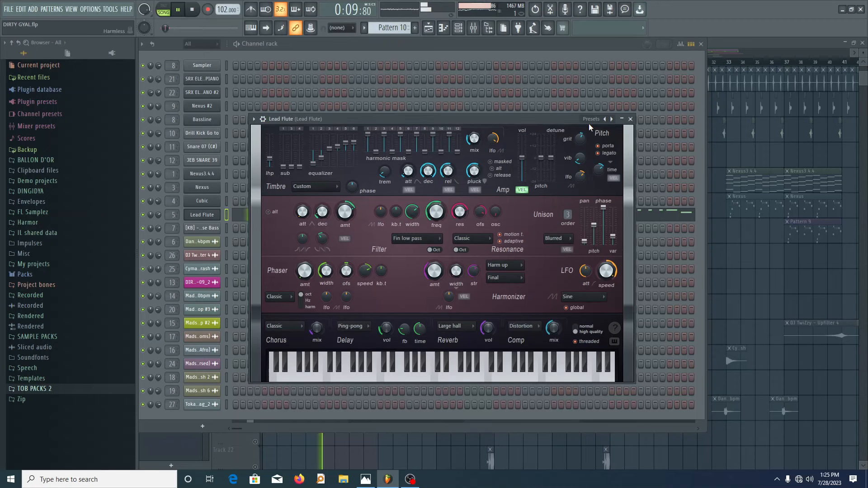
click(630, 118)
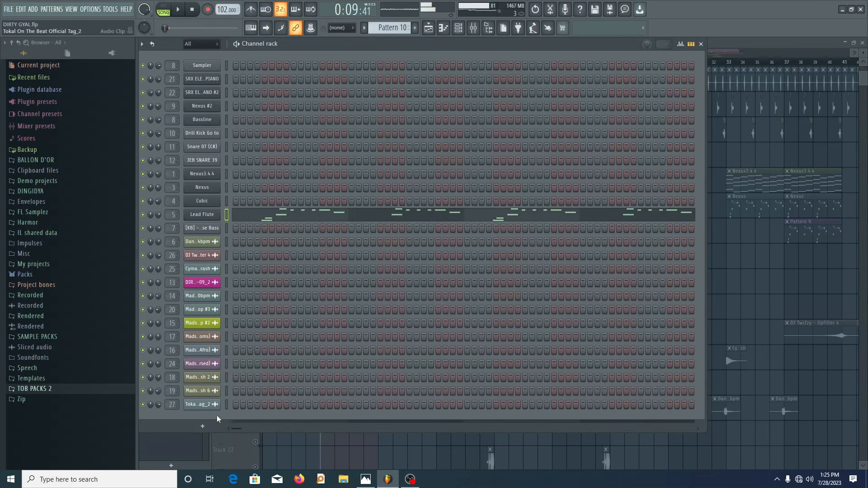
Browse the list of plugins available for a new channel without adding one, and view the Lead Flute instrument again before closing it.
click(216, 415)
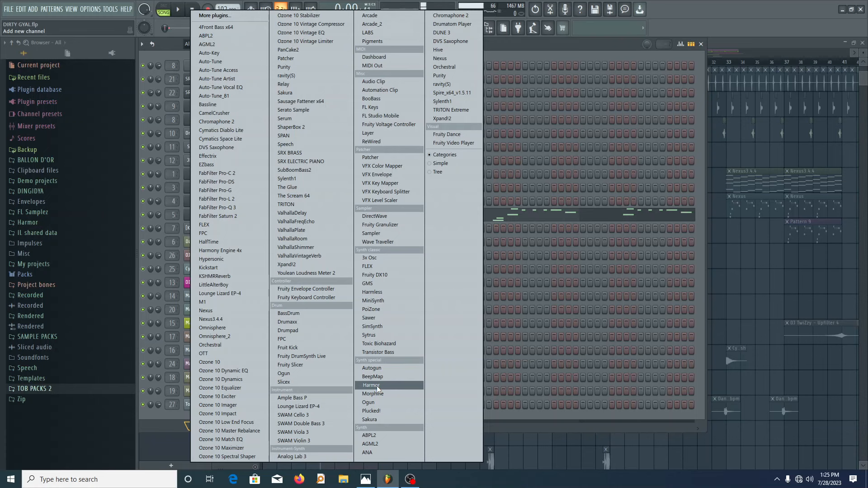
click(580, 52)
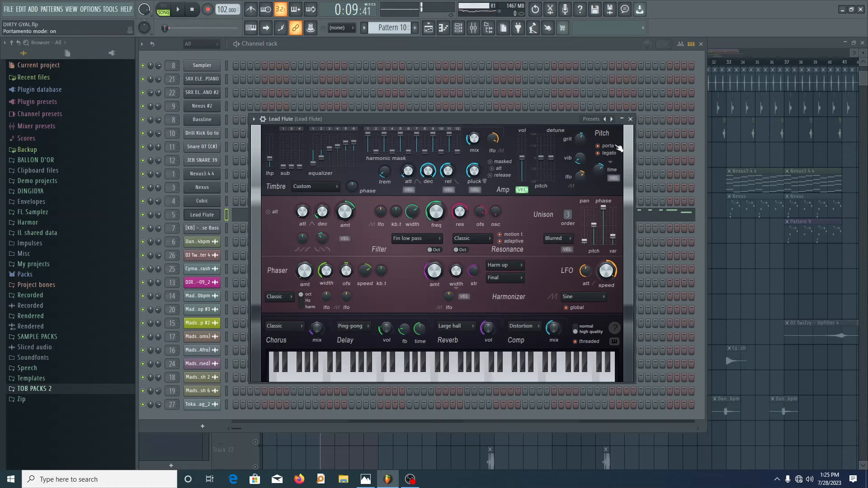
click(630, 119)
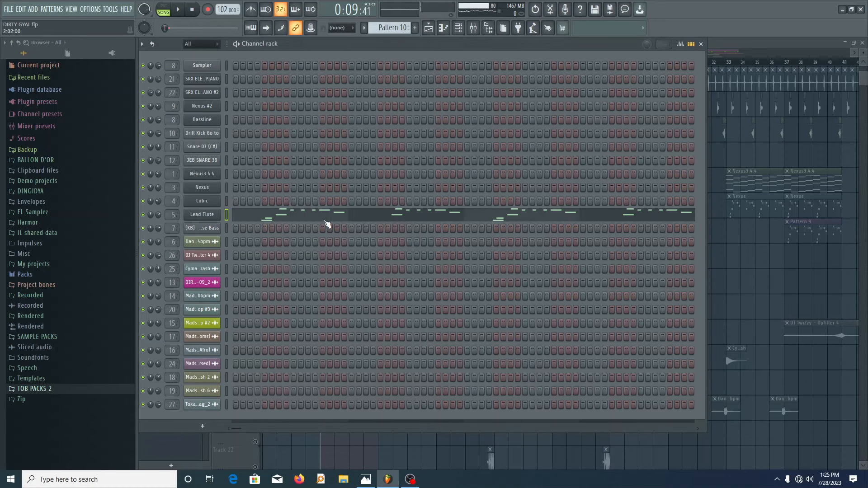
Examine Pattern 10's Lead Flute notes in the piano roll and return to the playlist.
click(246, 216)
scroll(236, 260, down, 5)
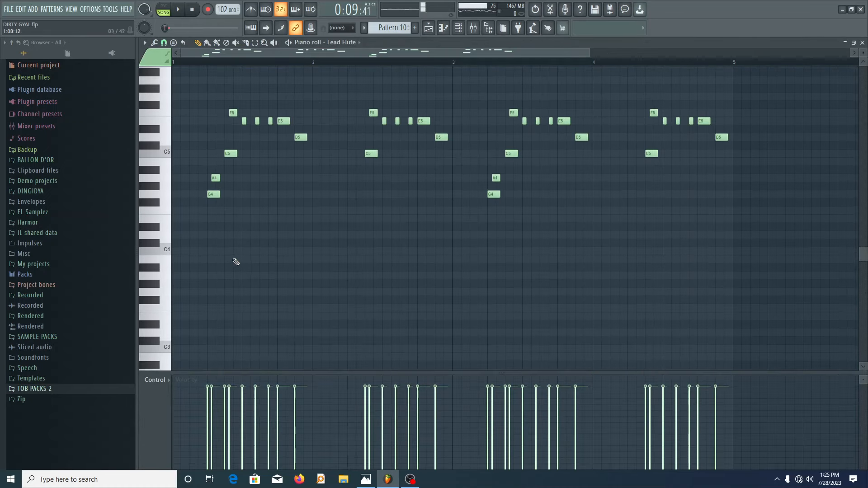
scroll(222, 249, up, 6)
scroll(331, 258, up, 4)
scroll(343, 255, down, 3)
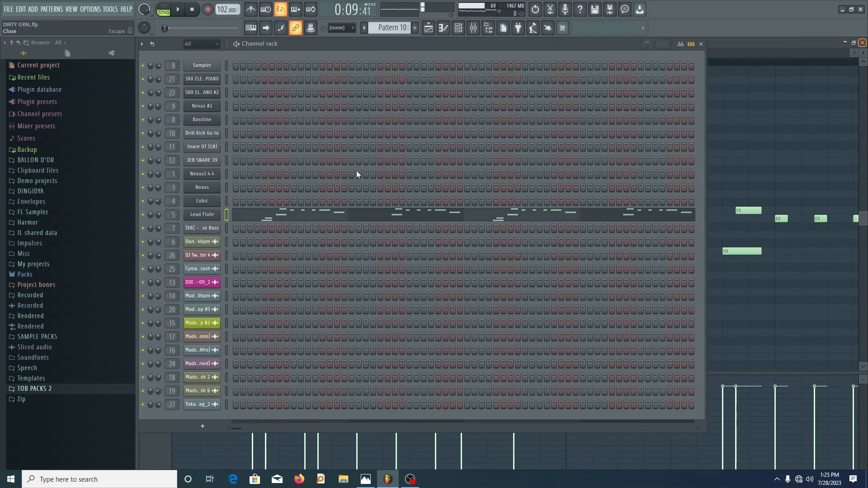
click(861, 42)
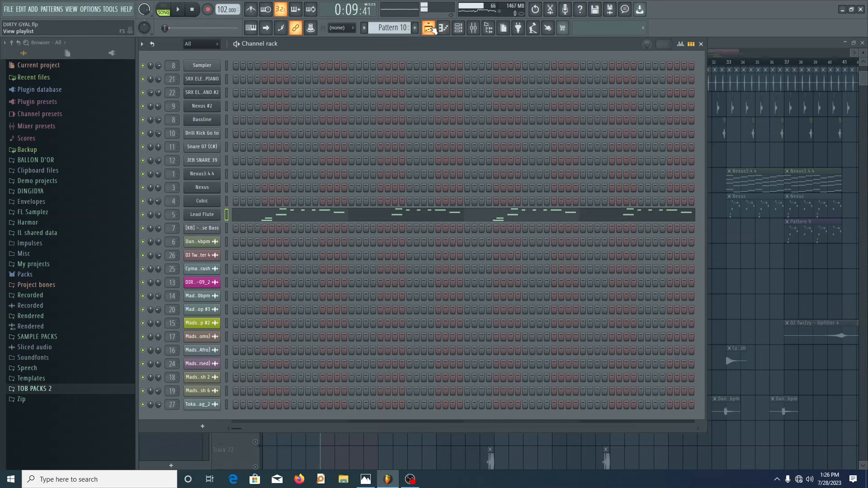
click(428, 28)
Play the soloed Pattern 10 loop briefly, and unmute Track 12 and Track 11 alongside Track 14.
key(space)
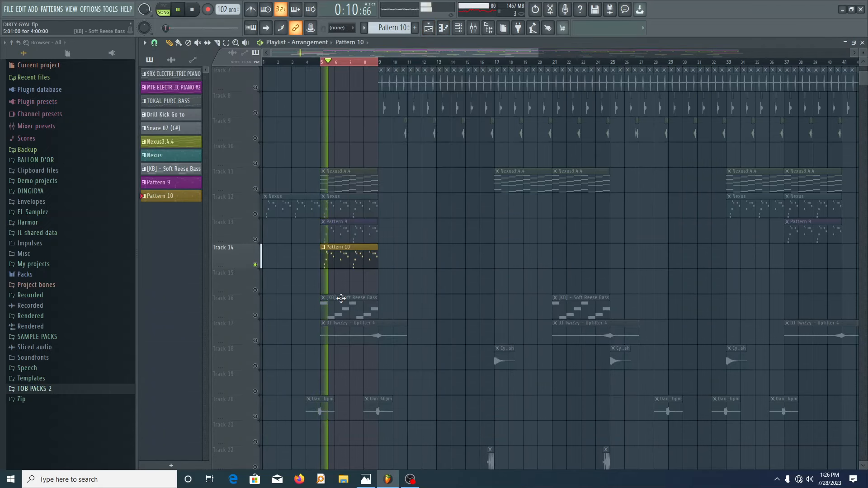
key(space)
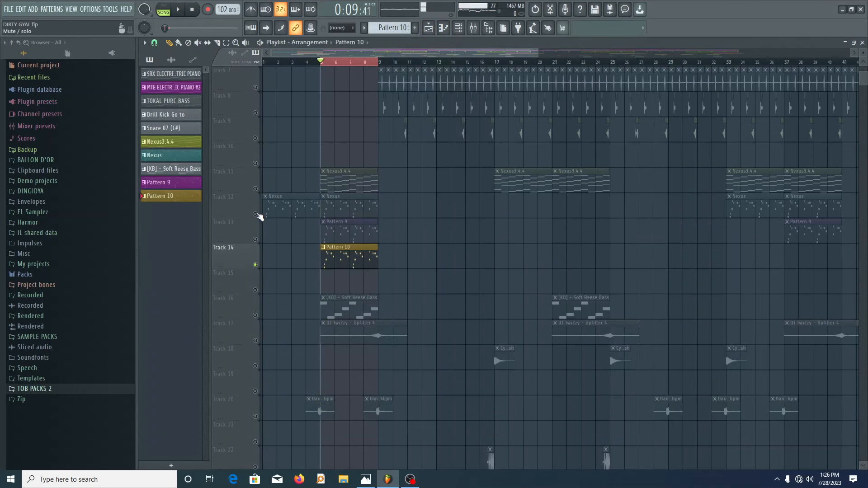
click(256, 213)
scroll(334, 288, down, 4)
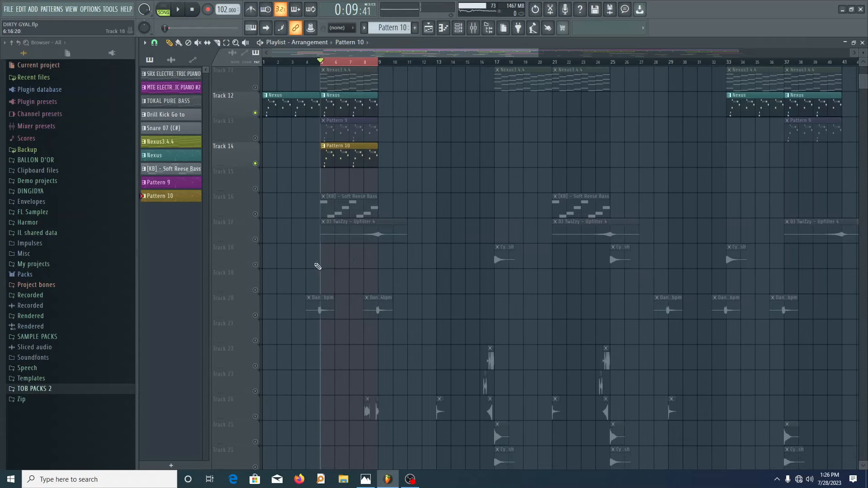
scroll(289, 219, up, 2)
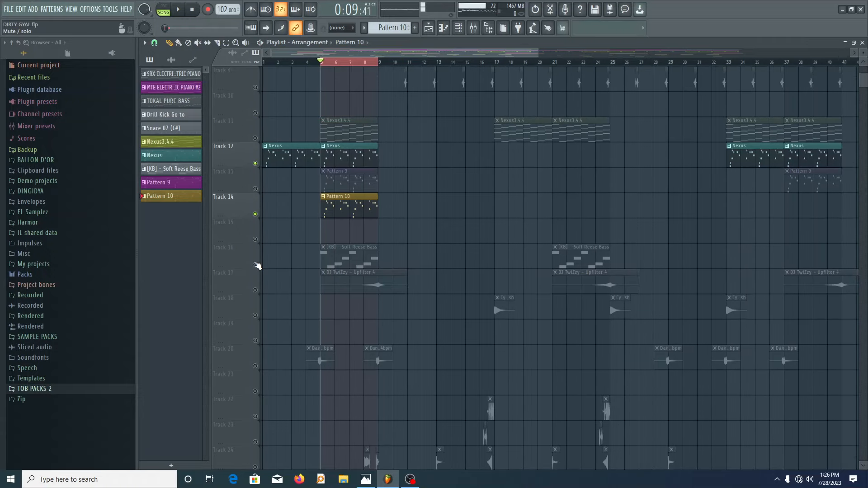
scroll(326, 229, up, 3)
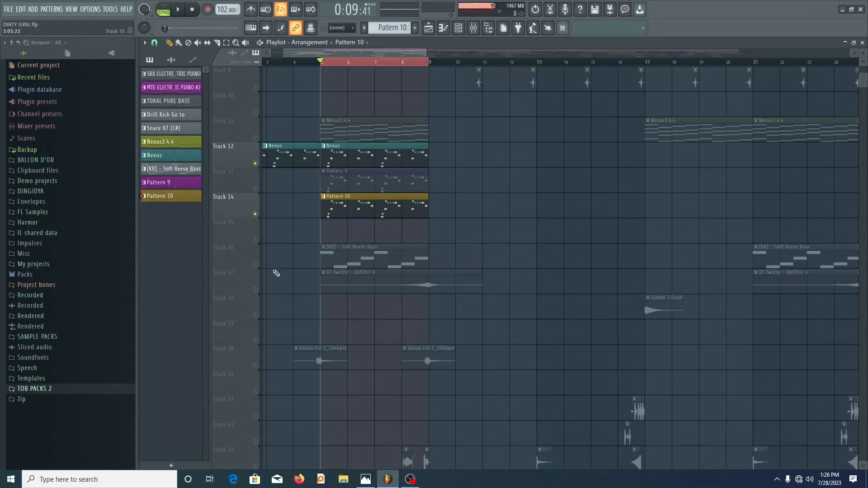
scroll(476, 258, up, 4)
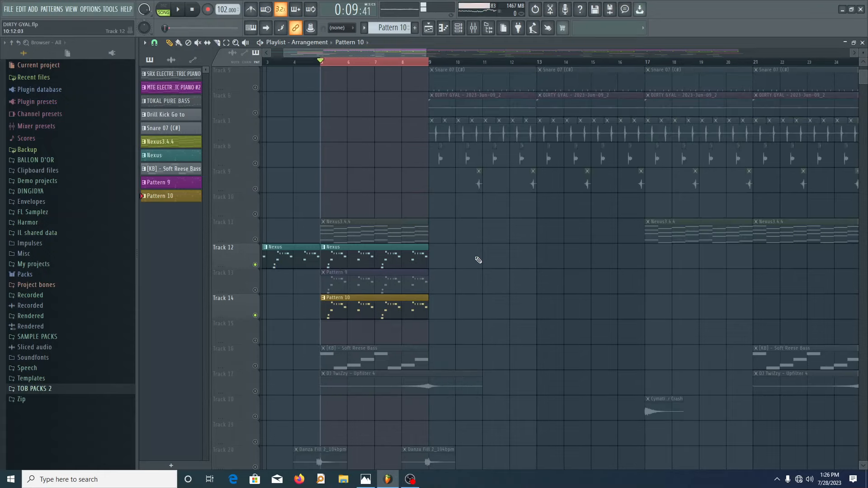
scroll(271, 236, down, 2)
click(255, 239)
Unmute Track 1 and Track 13 as well, and play the looped section with all the enabled melody tracks together.
scroll(380, 244, up, 4)
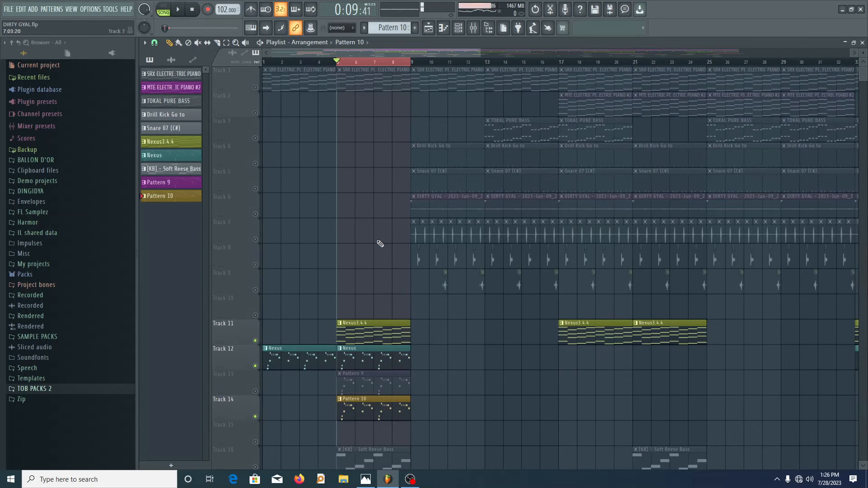
click(255, 87)
scroll(357, 167, down, 3)
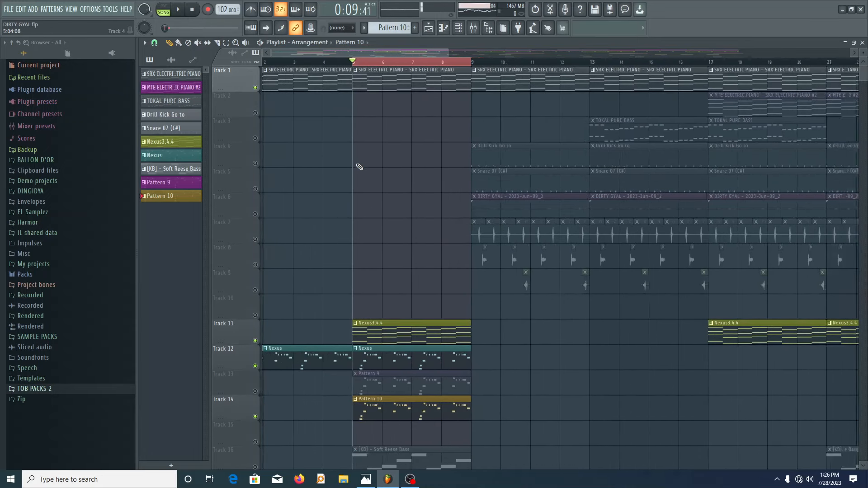
scroll(396, 229, down, 6)
scroll(320, 235, up, 3)
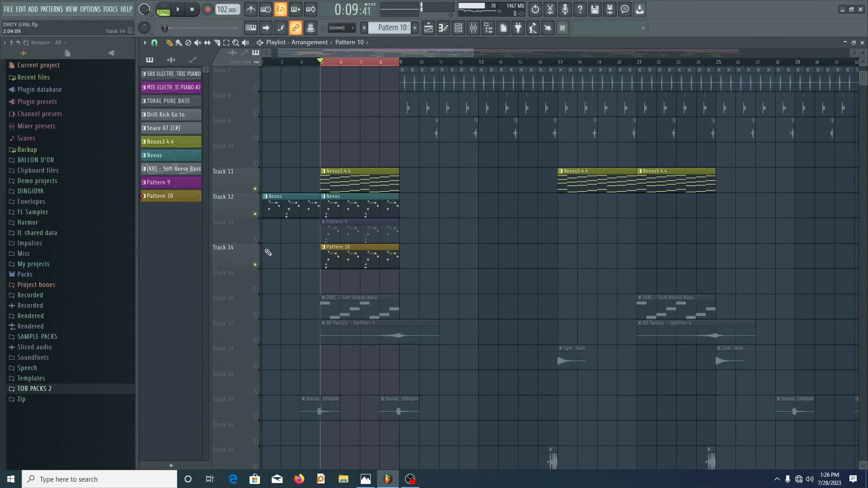
click(256, 240)
key(space)
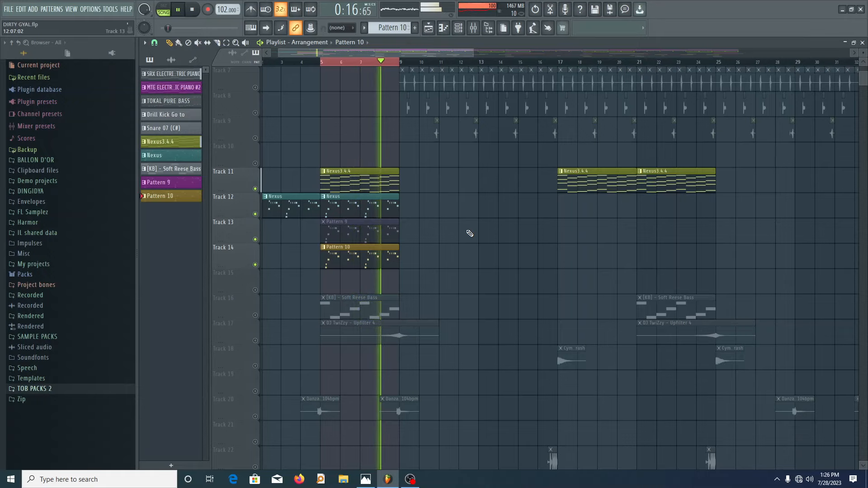
Stop playback, solo Track 16, and show its Soft Reese Bass pattern in the channel rack.
key(space)
scroll(452, 233, down, 3)
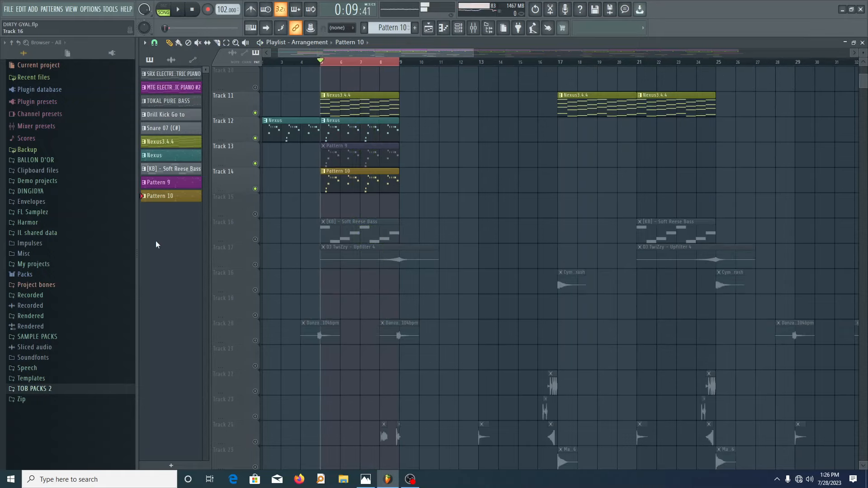
right_click(255, 239)
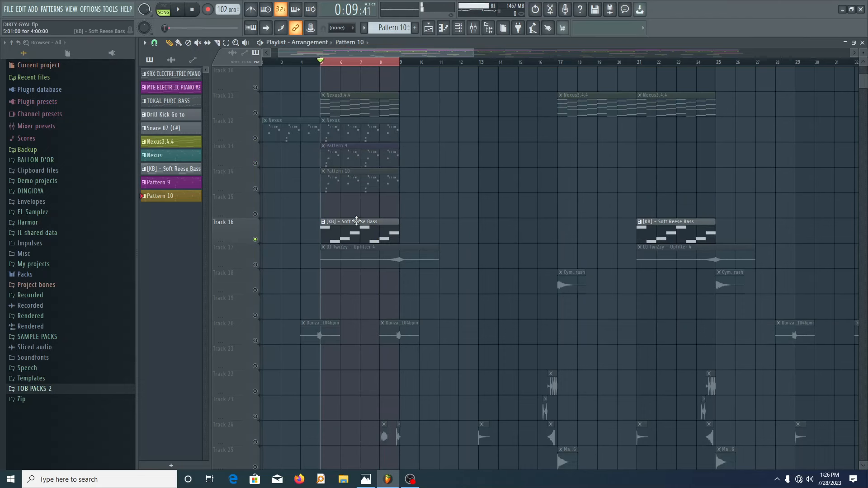
click(359, 222)
click(458, 28)
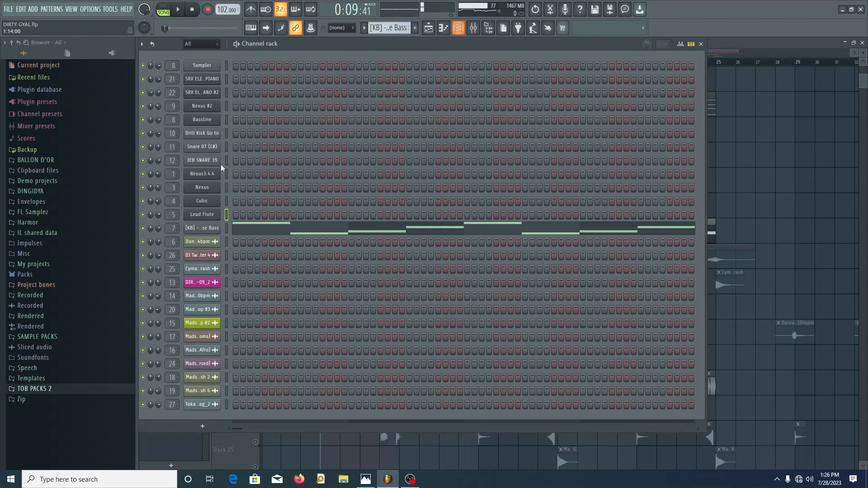
View the Soft Reese Bass channel's volume envelope and sample settings, and close its window.
click(227, 232)
click(202, 227)
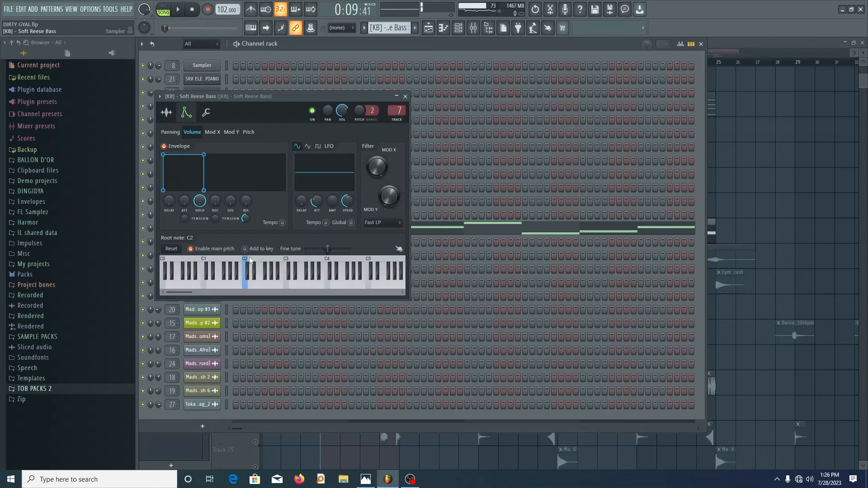
click(167, 113)
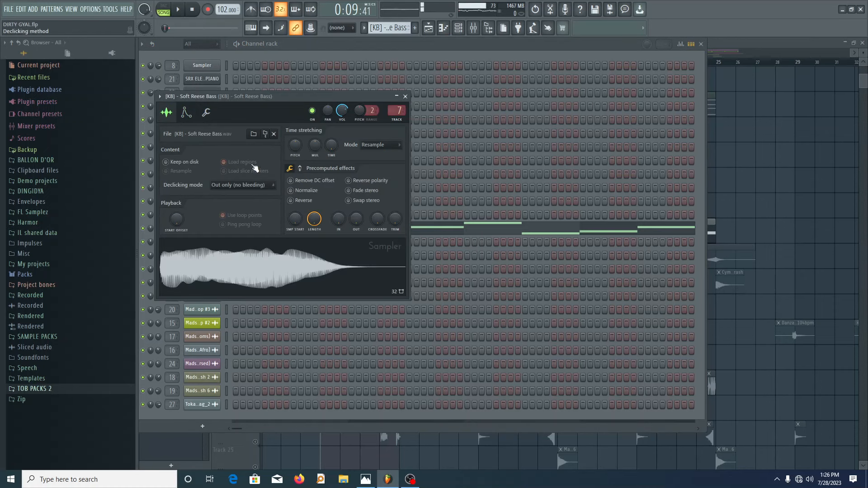
click(186, 113)
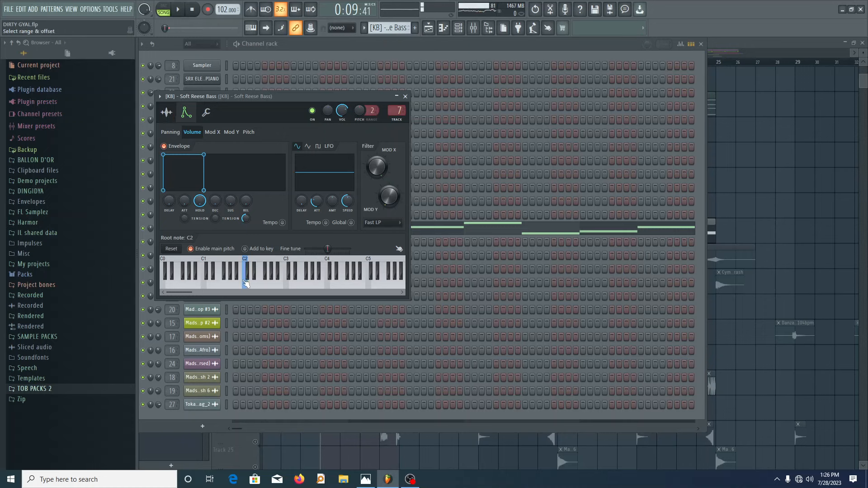
click(167, 112)
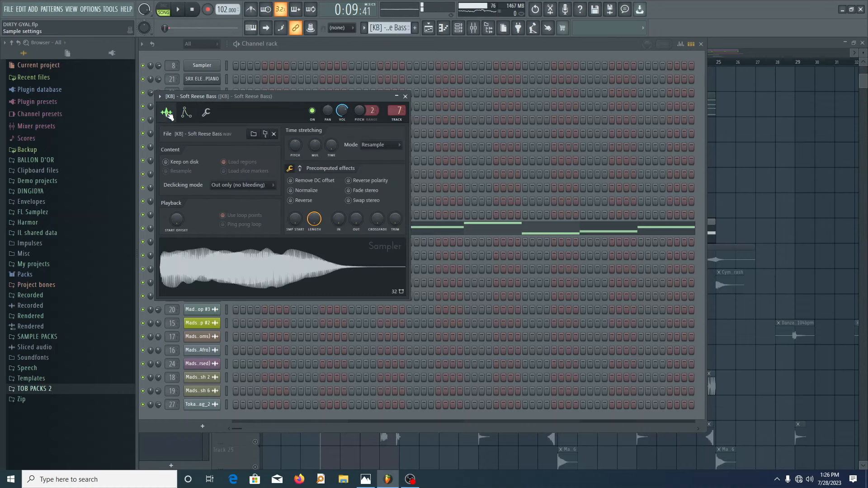
click(405, 96)
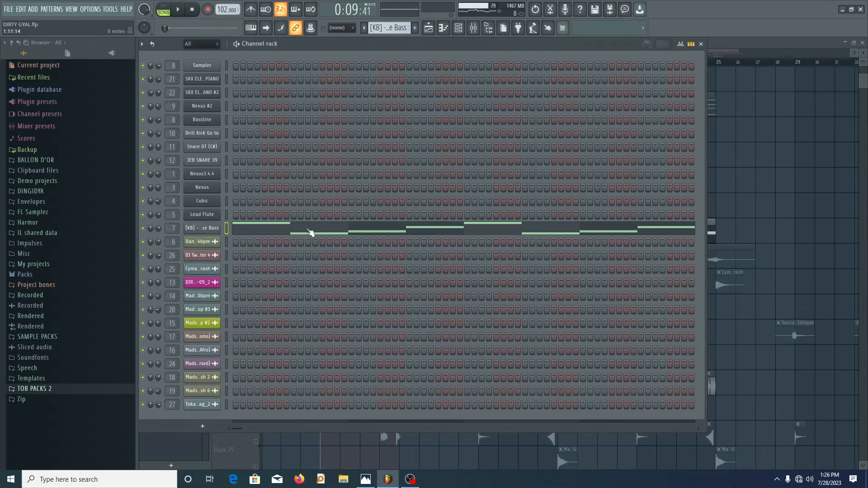
Examine the Soft Reese Bass notes in the piano roll, and play the soloed loop from the playlist.
click(252, 231)
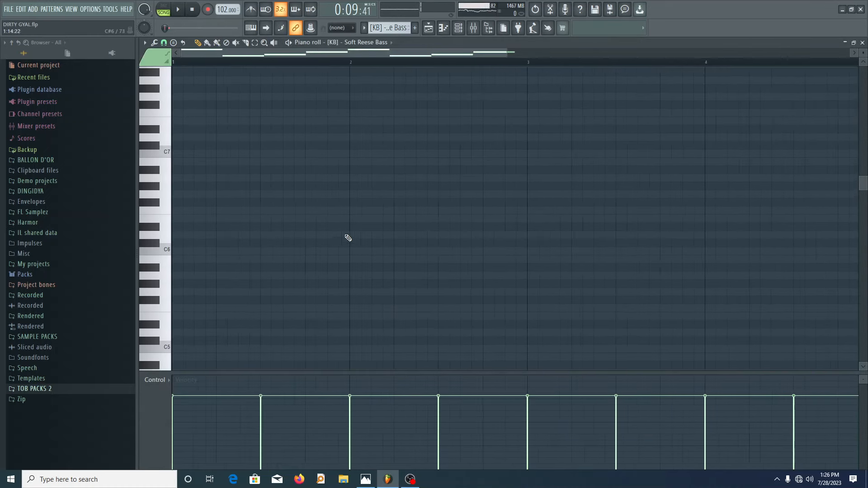
scroll(406, 217, down, 10)
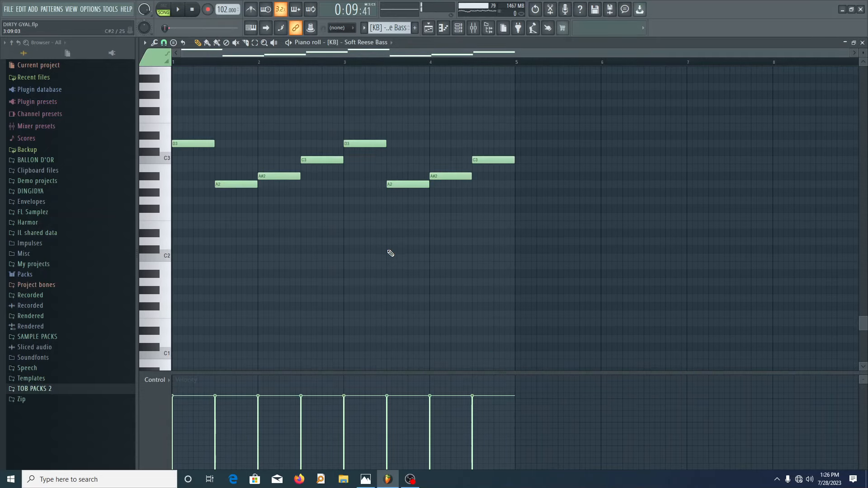
click(428, 27)
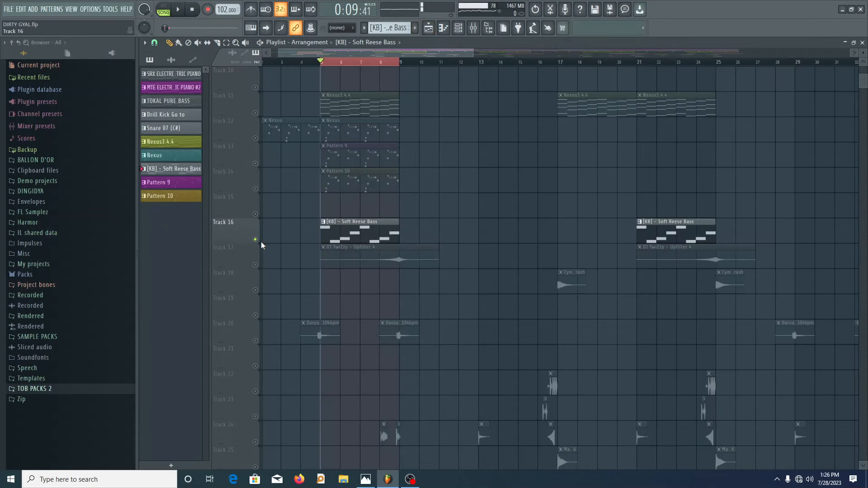
key(space)
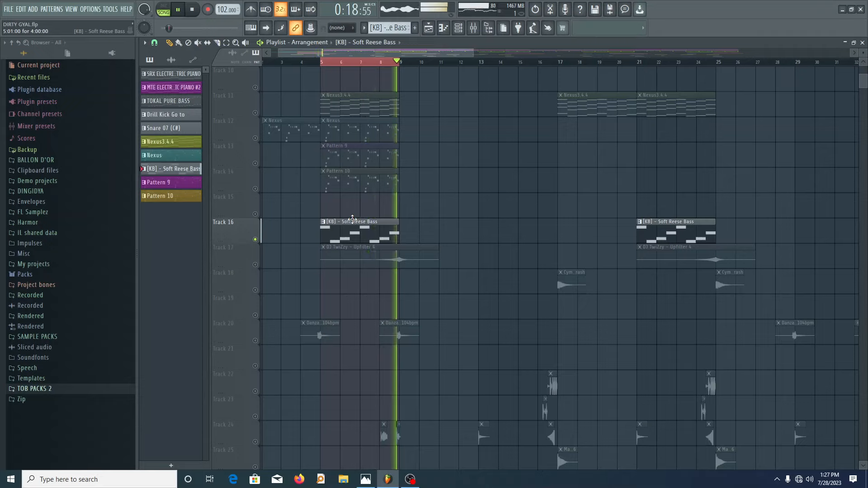
key(space)
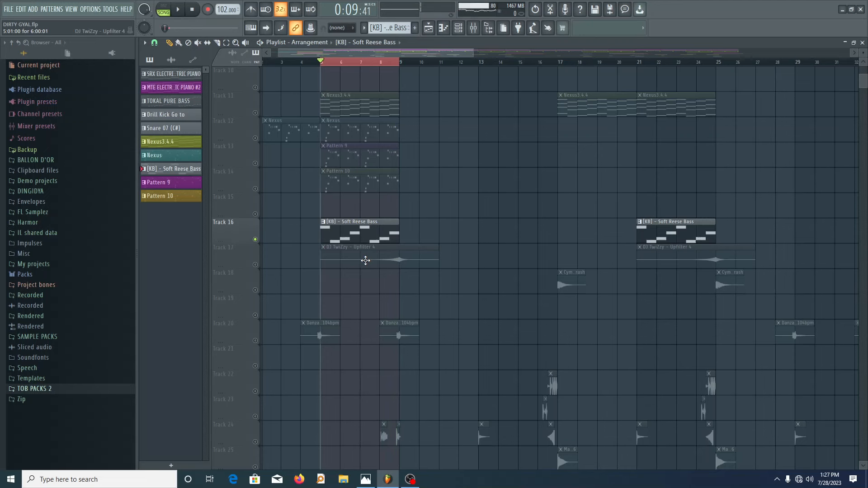
Clear the playlist's loop selection and move the playback position to bar 13, where the first TOKAL PURE BASS clip starts.
scroll(364, 263, up, 5)
scroll(366, 268, down, 3)
scroll(367, 270, up, 4)
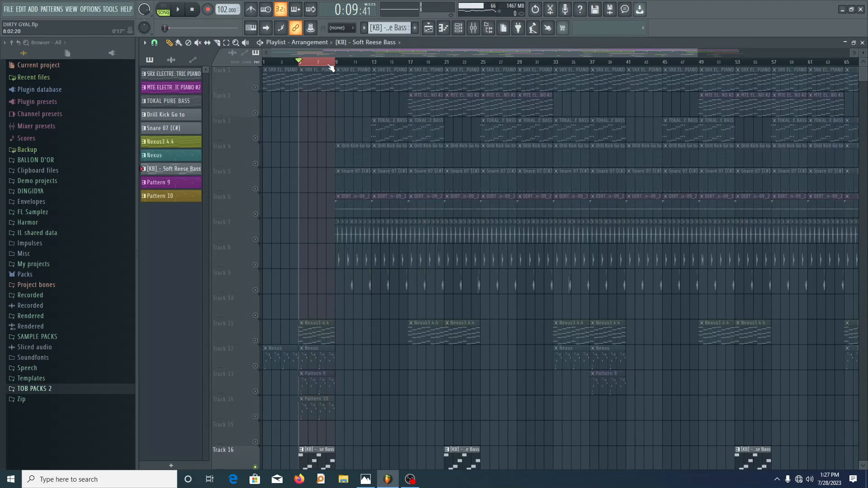
click(328, 62)
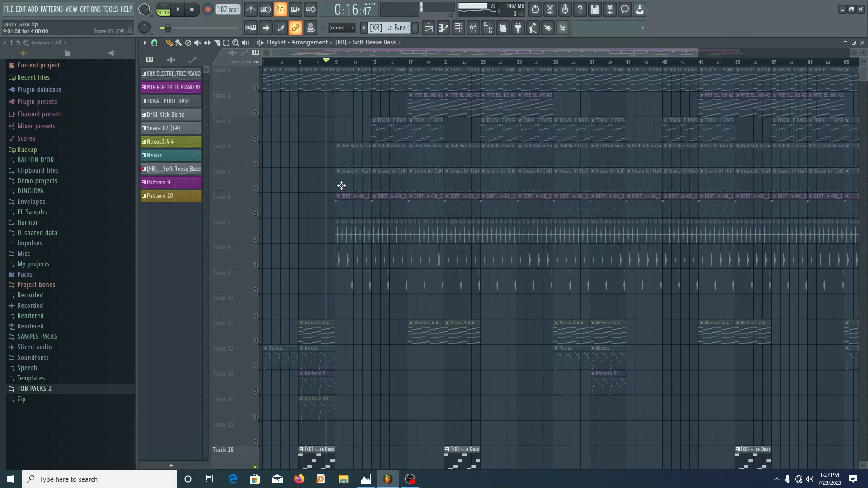
scroll(407, 185, up, 4)
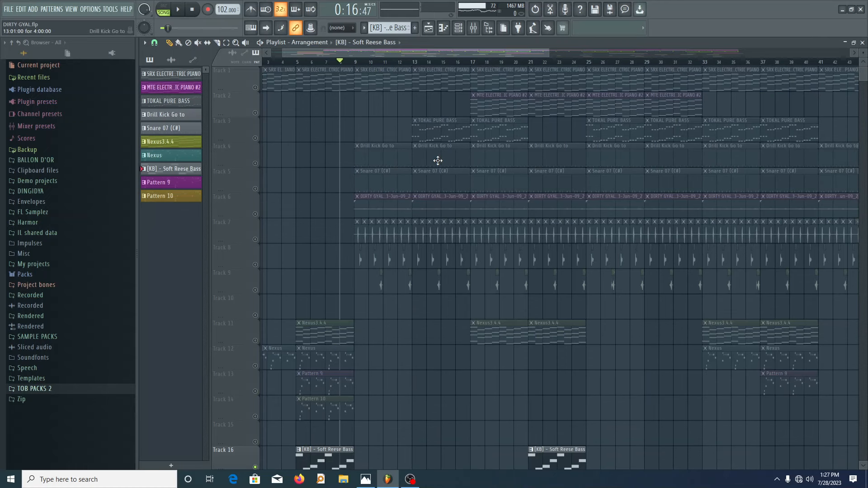
scroll(437, 160, up, 3)
click(361, 63)
scroll(325, 107, down, 3)
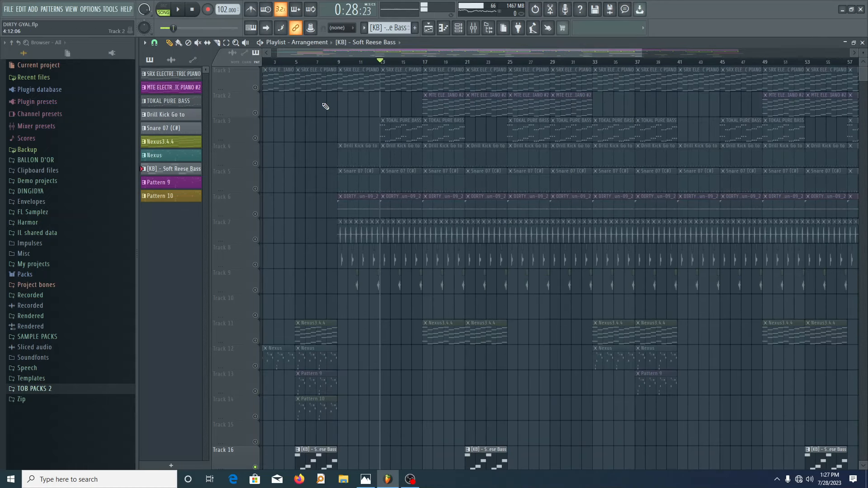
Solo Track 3 and play the TOKAL PURE BASS pattern from bar 13 while showing its channels in the channel rack.
click(236, 133)
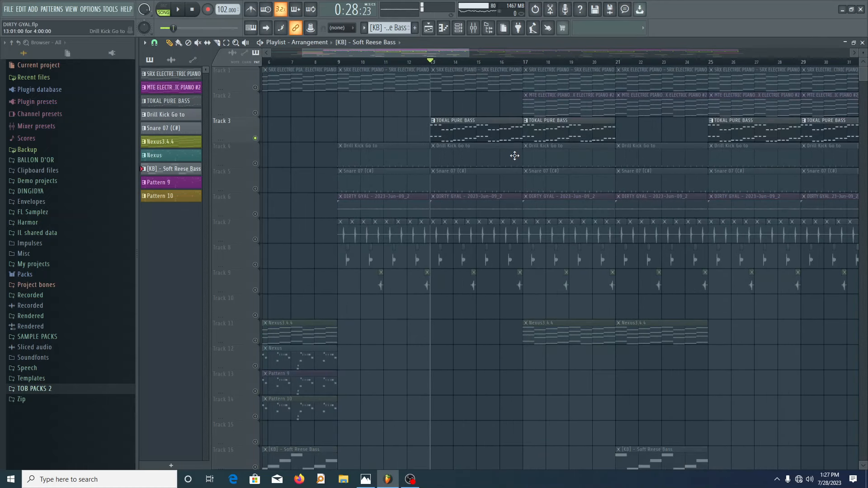
click(464, 124)
key(space)
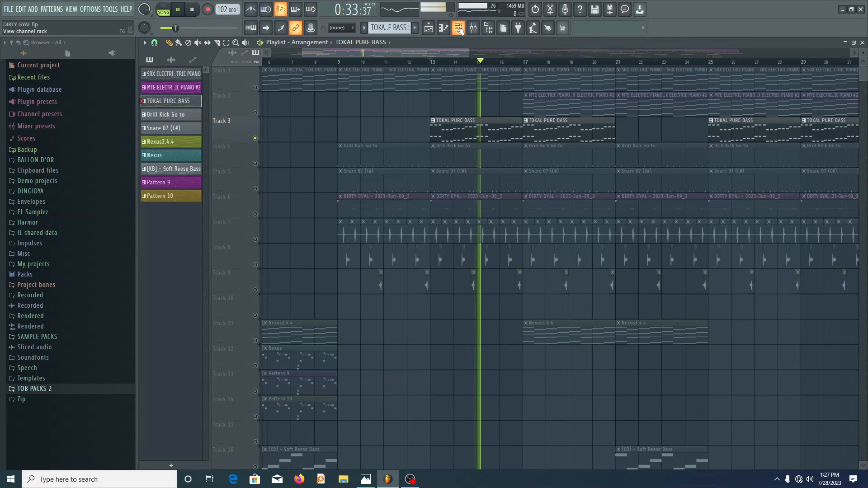
click(458, 28)
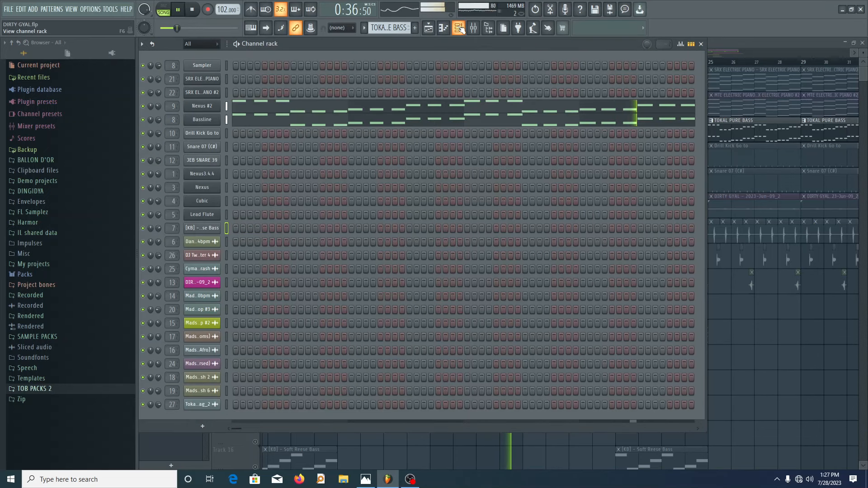
key(space)
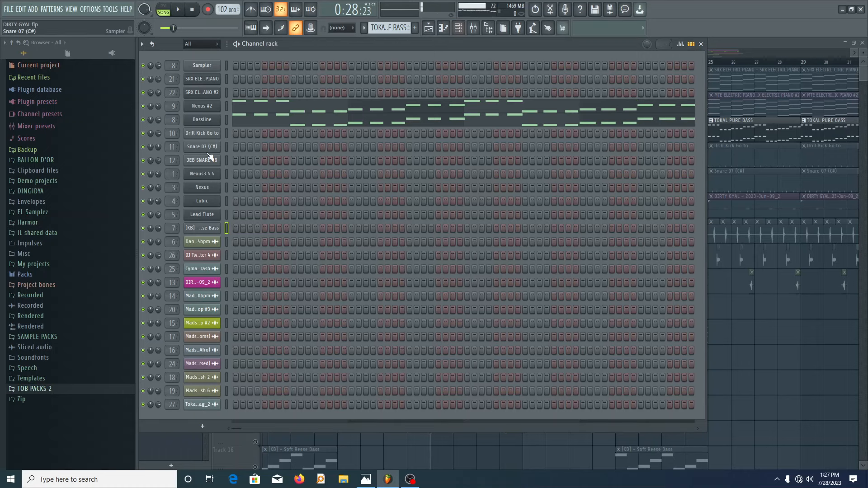
Check the TOKAL PURE BASS clip in the playlist, and solo the Bassline channel in the channel rack.
click(458, 28)
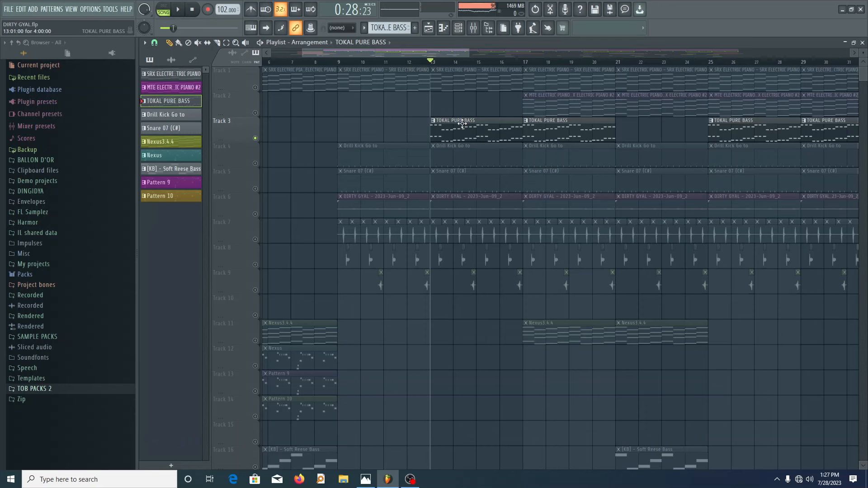
click(458, 28)
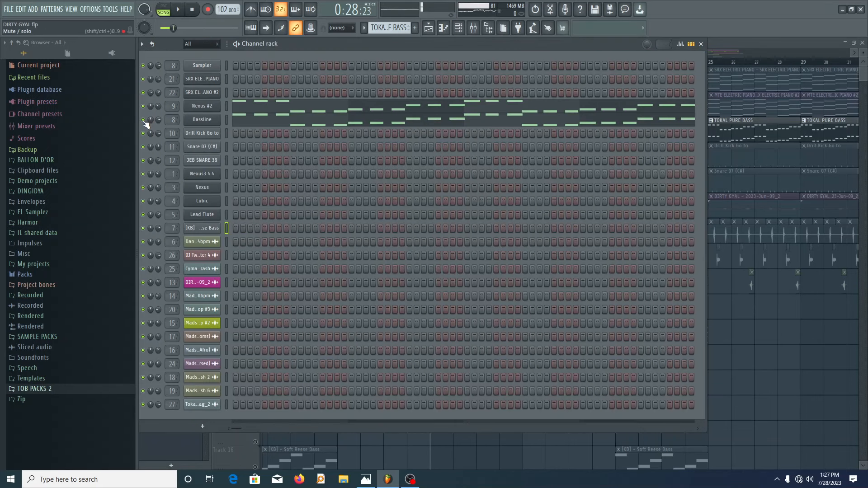
right_click(145, 122)
click(155, 138)
click(225, 121)
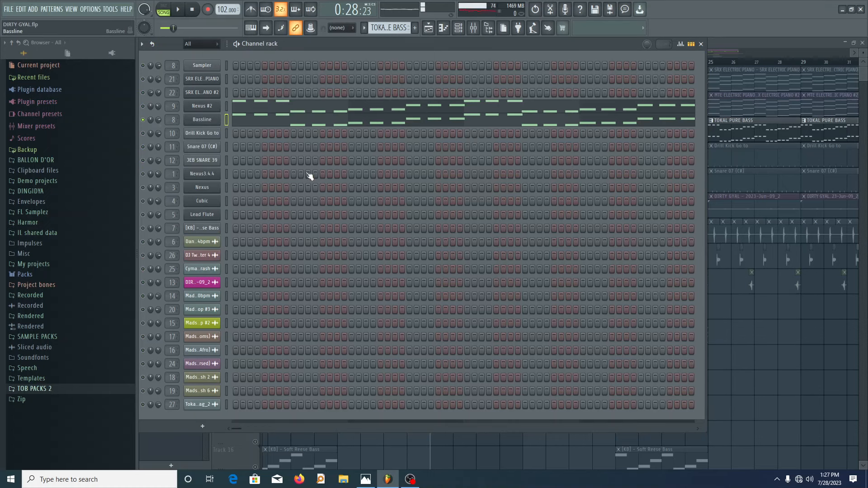
View the Bassline instrument and its preset, close it, and play the soloed channel.
click(202, 120)
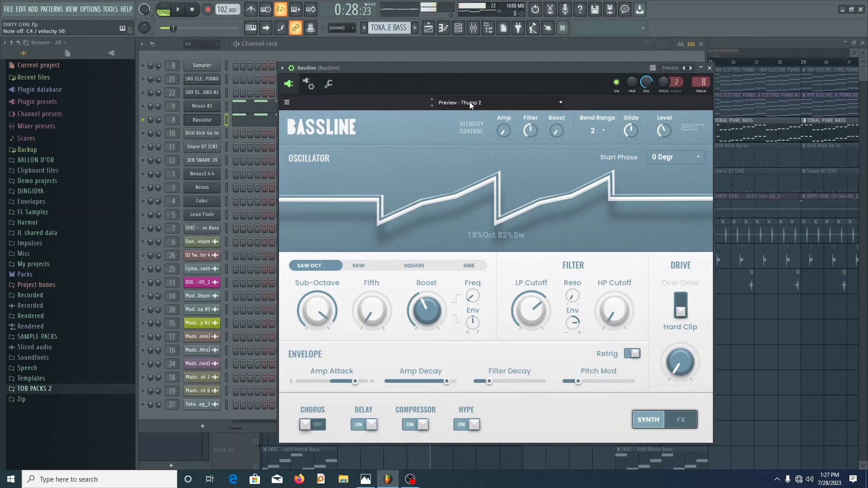
click(710, 68)
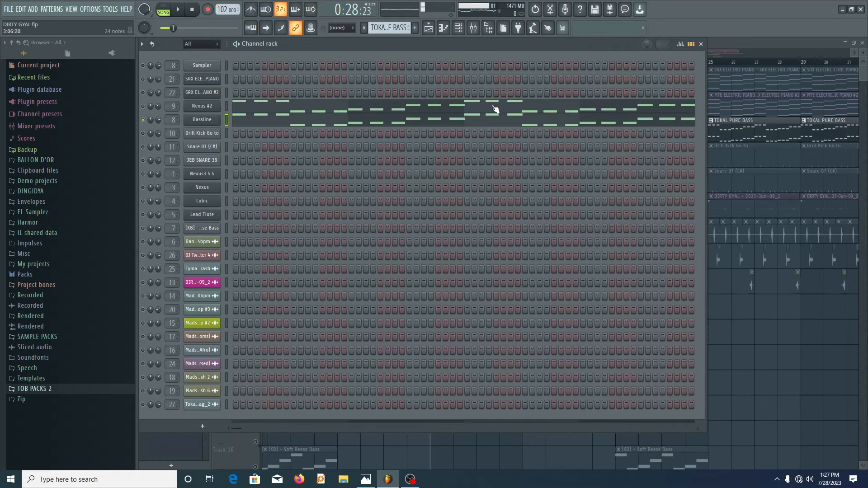
key(space)
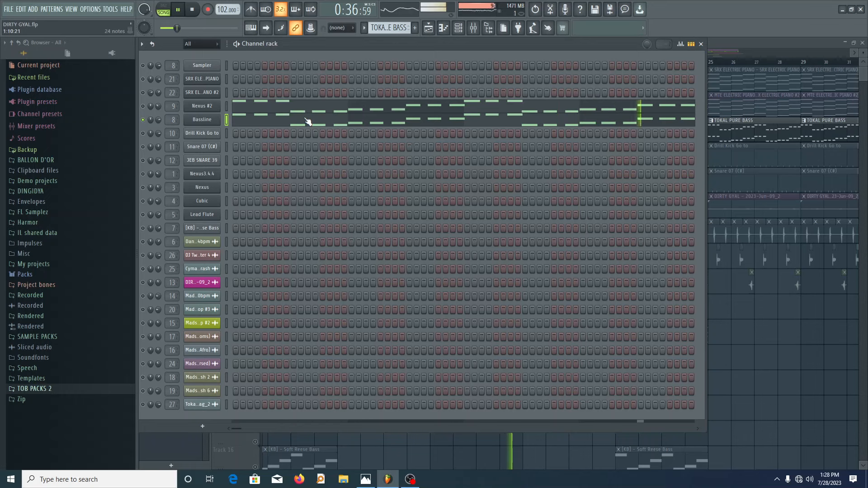
key(space)
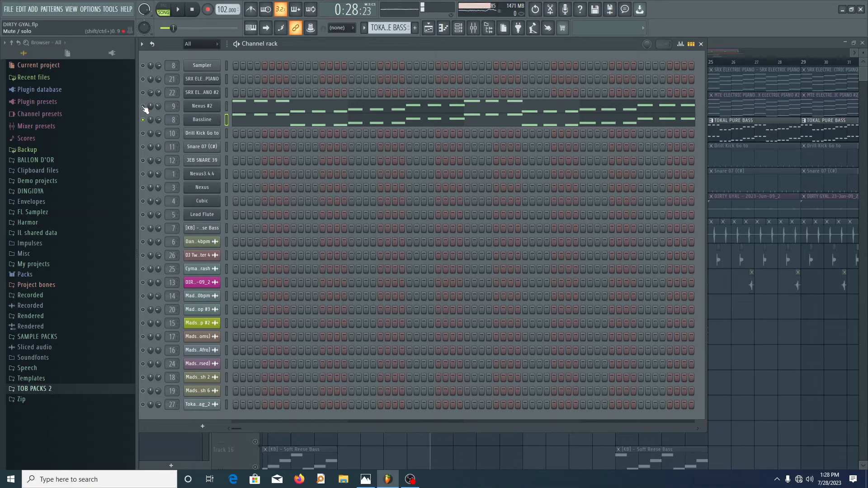
Solo the Nexus #2 channel instead, and view its Nexus instrument preset before closing it.
right_click(145, 109)
click(194, 111)
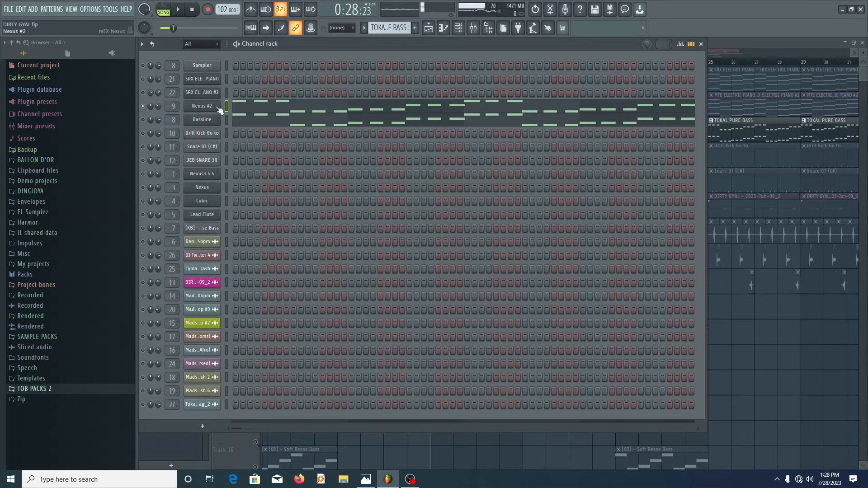
click(215, 107)
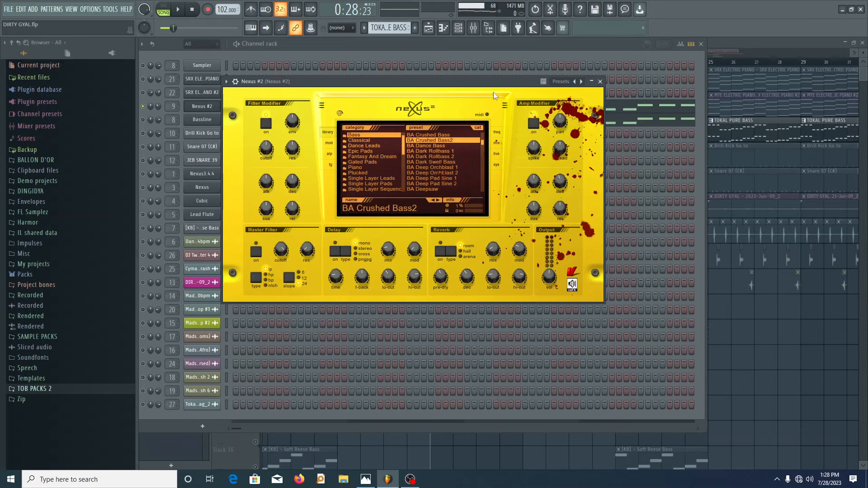
click(600, 82)
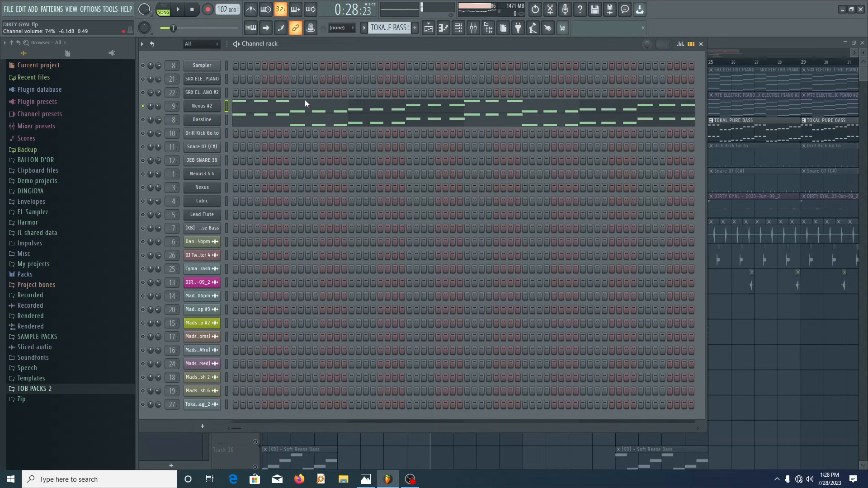
Solo the Nexus #2 track in the mixer, play it briefly, and open its Fruity parametric EQ 2.
click(481, 29)
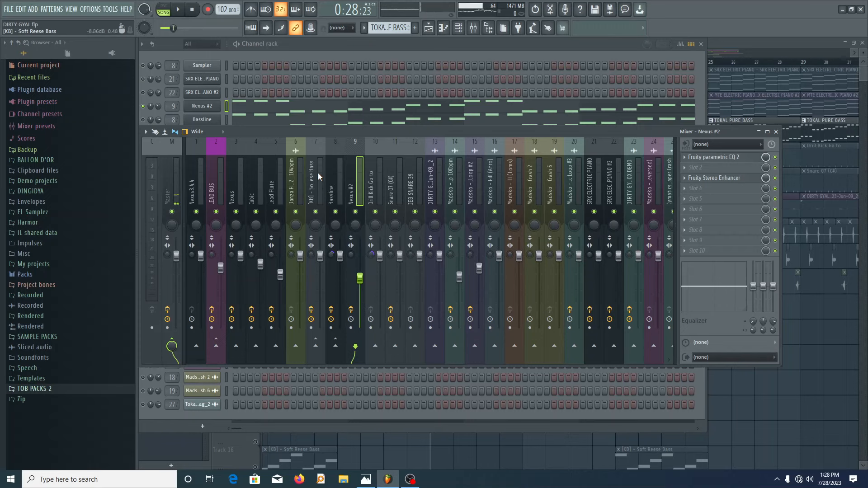
right_click(355, 211)
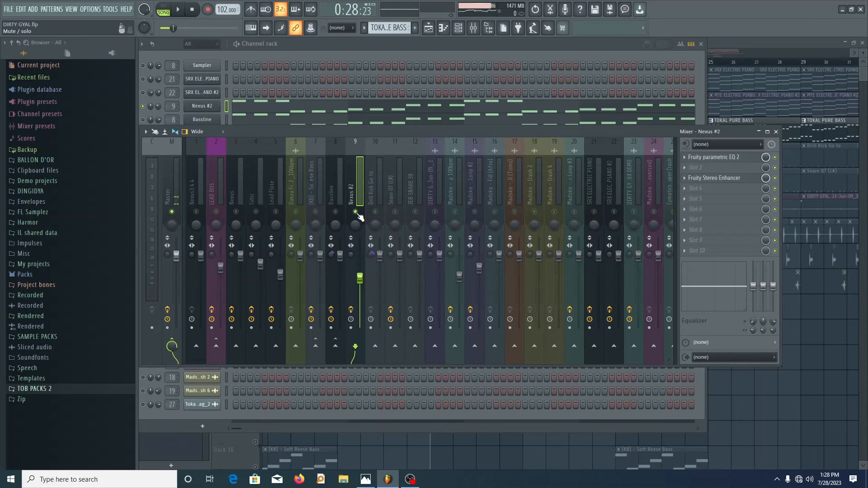
key(space)
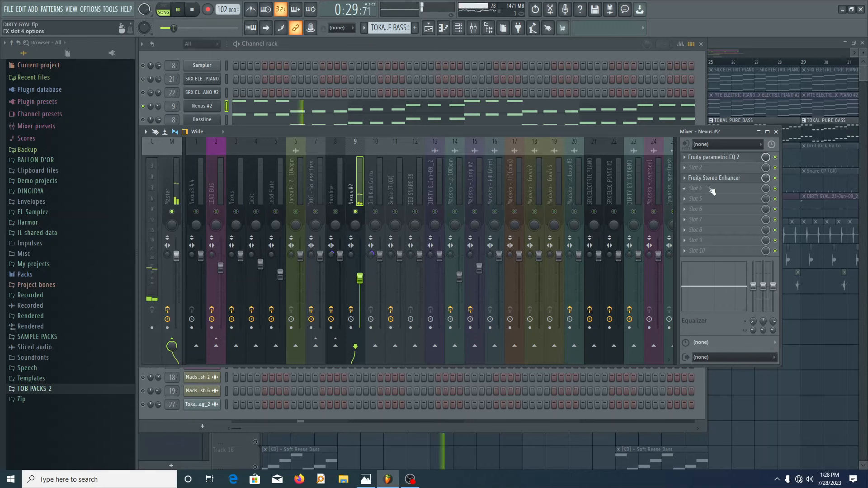
key(space)
click(720, 158)
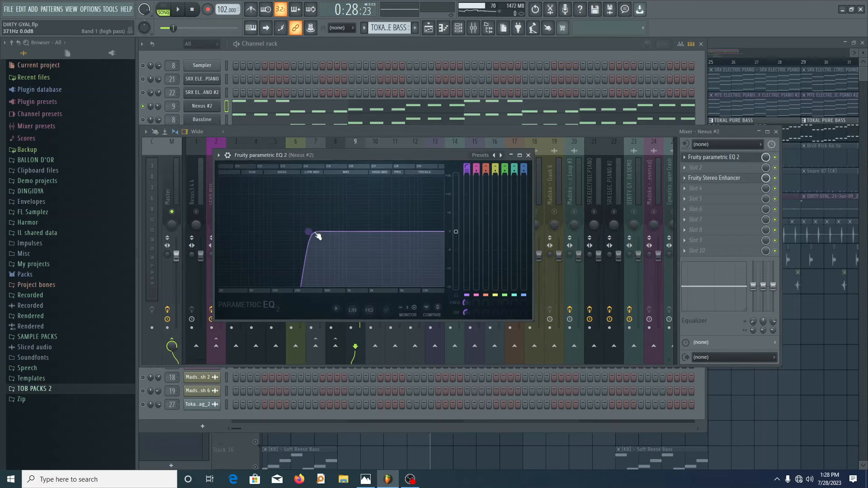
Examine the high-pass curve in the Nexus #2 track's parametric EQ, close it, and view the Fruity Stereo Enhancer settings.
drag(310, 235, 308, 205)
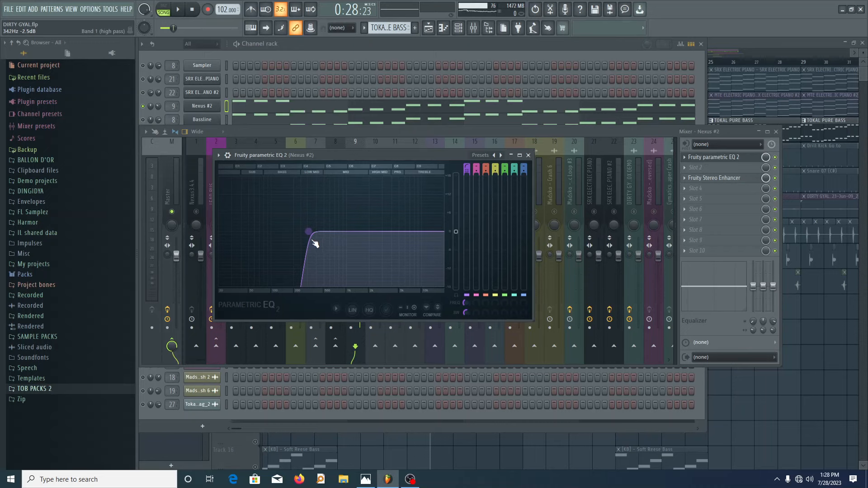
click(528, 155)
click(722, 178)
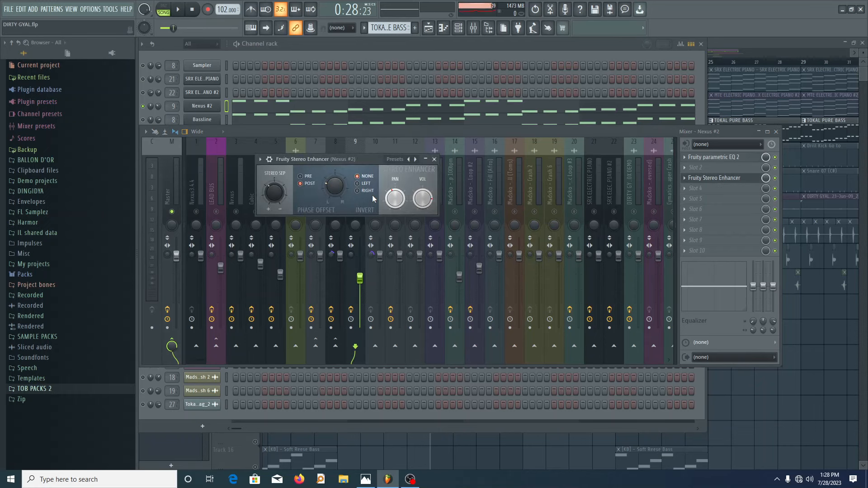
click(434, 159)
Check the effects on mixer Insert 29, and return to the first mixer tracks before closing the mixer.
scroll(502, 181, down, 4)
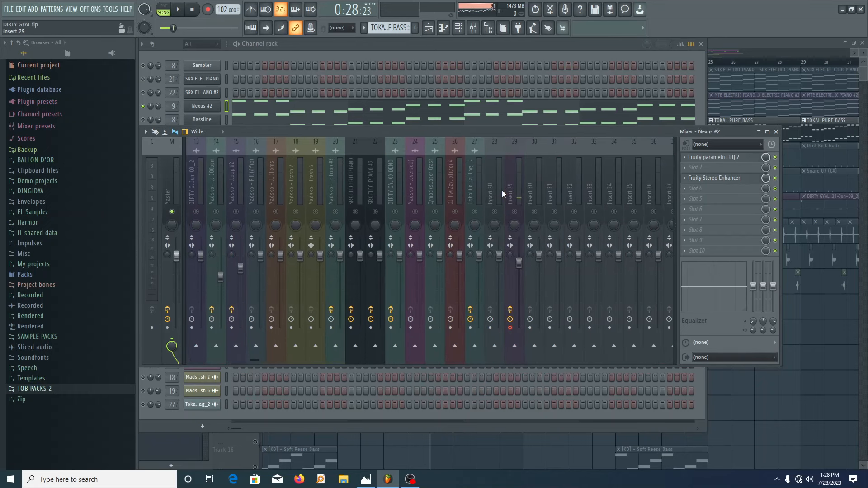
click(515, 188)
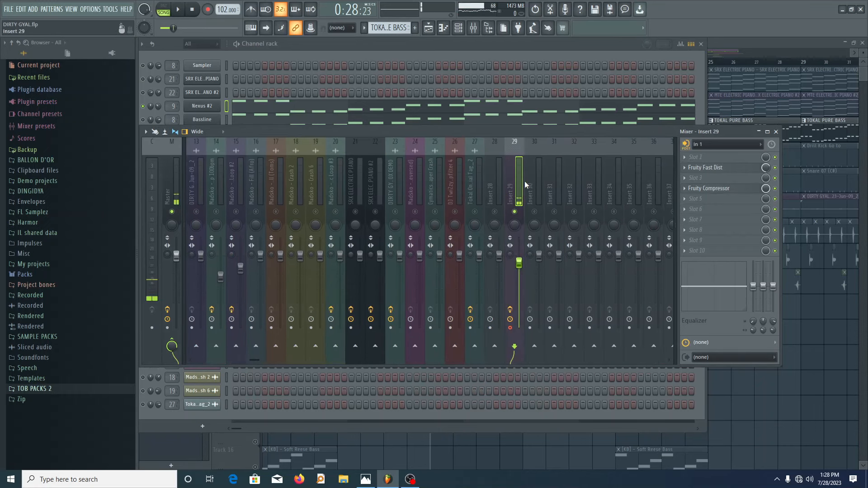
scroll(497, 181, up, 4)
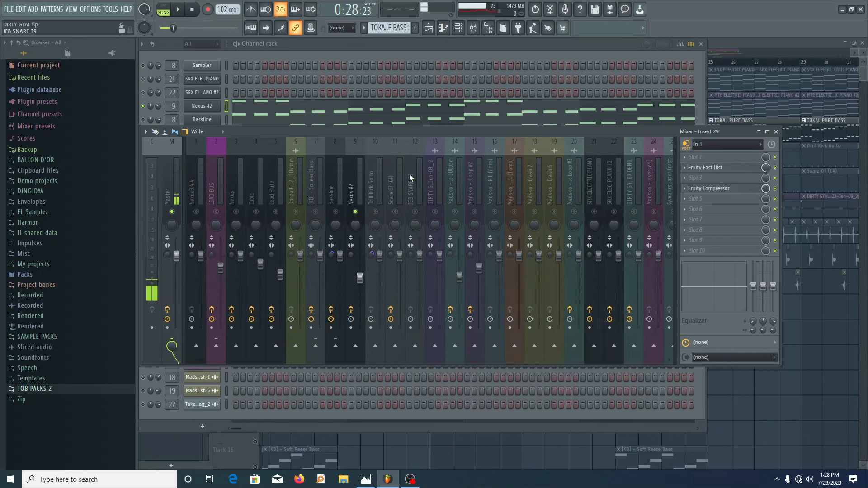
click(776, 132)
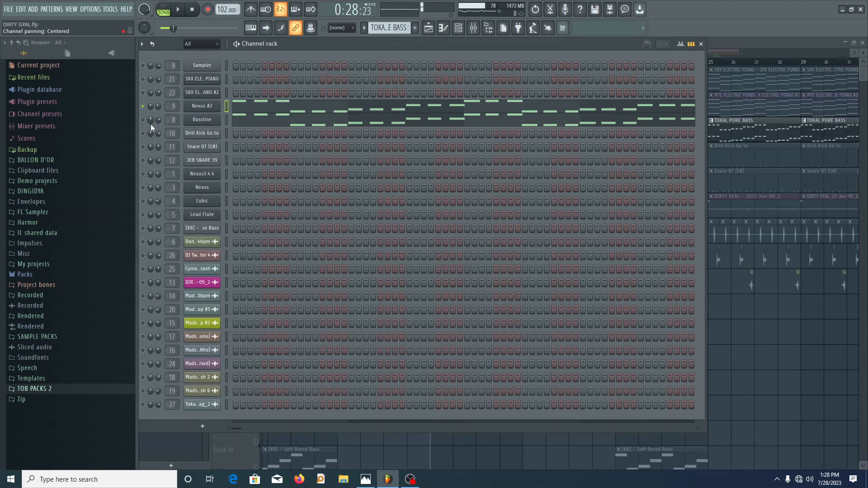
Unsolo the Nexus #2 track in the mixer, and review its Fruity Stereo Enhancer before closing the mixer.
click(473, 27)
right_click(355, 212)
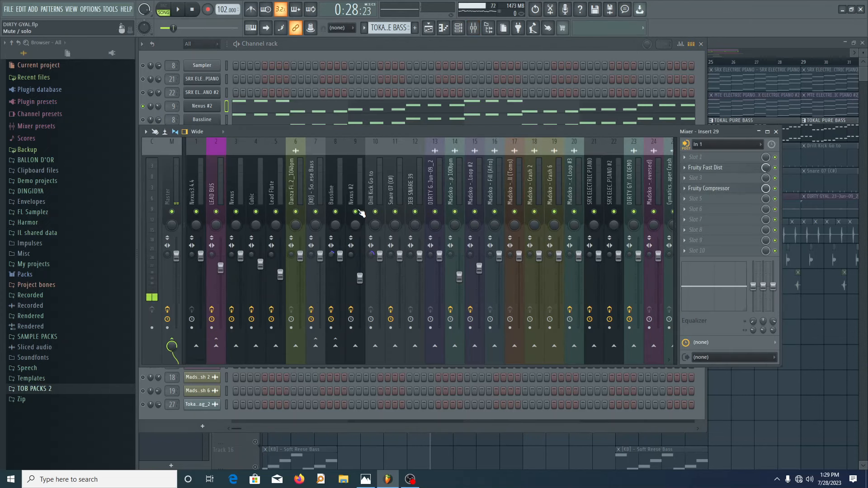
click(355, 188)
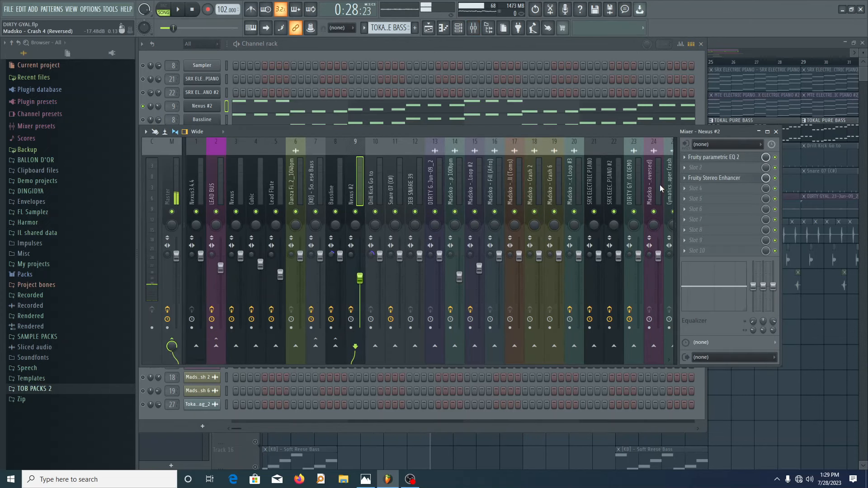
click(714, 177)
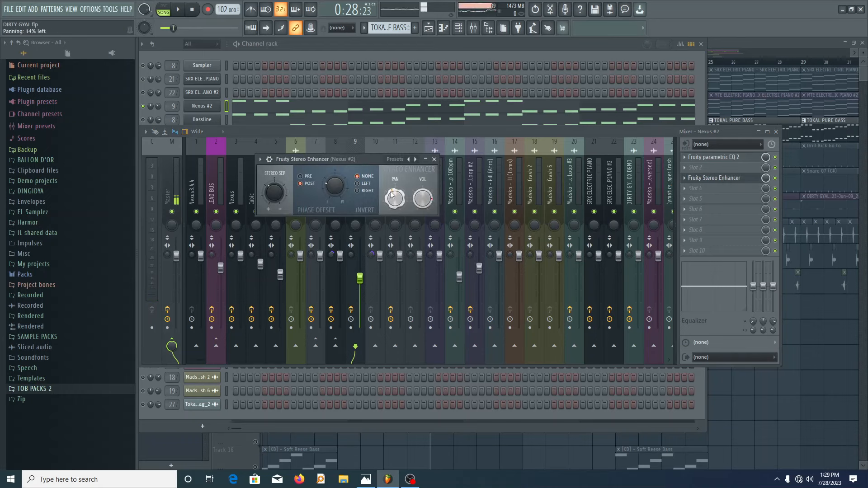
click(434, 159)
click(775, 131)
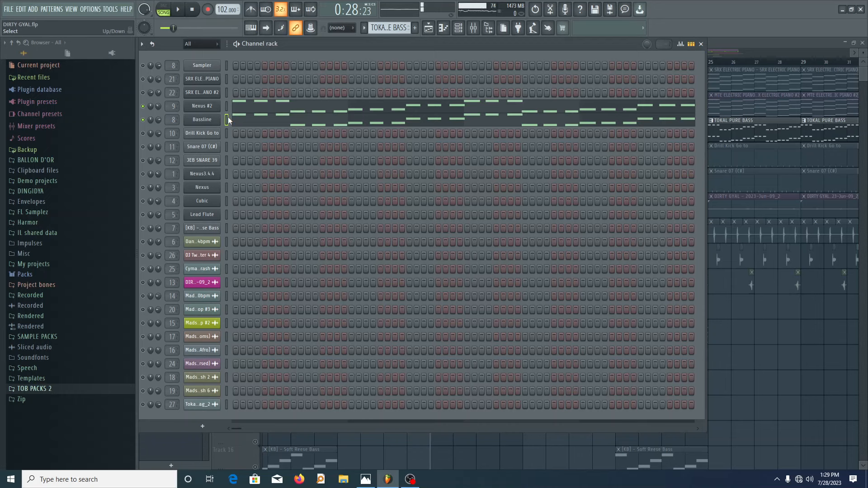
Play the Nexus #2 and Bassline channels together, and re-enable all channels before closing the channel rack.
key(space)
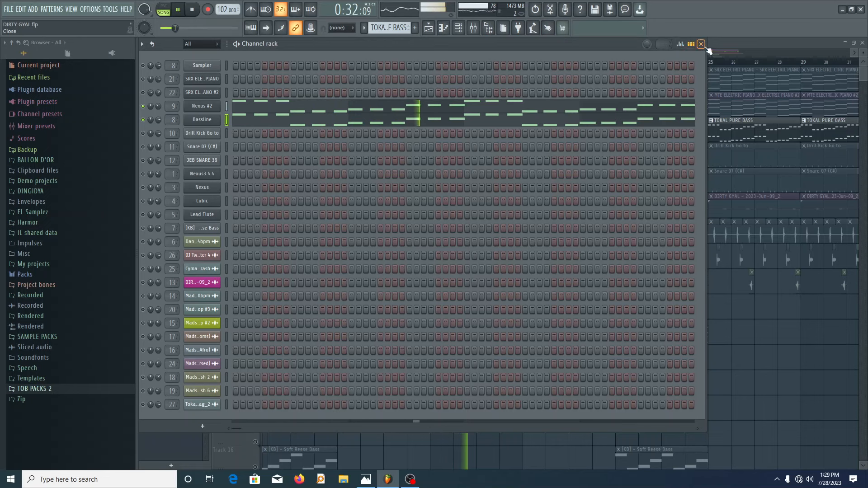
key(space)
right_click(144, 107)
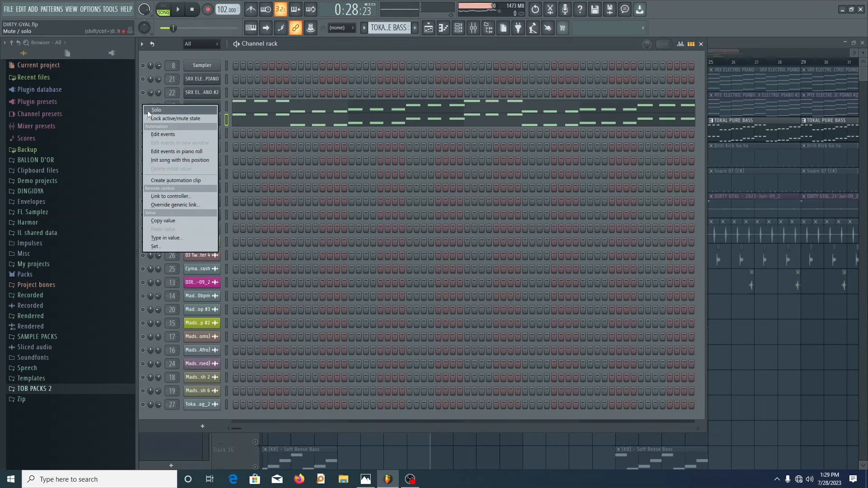
click(147, 111)
right_click(142, 105)
click(151, 110)
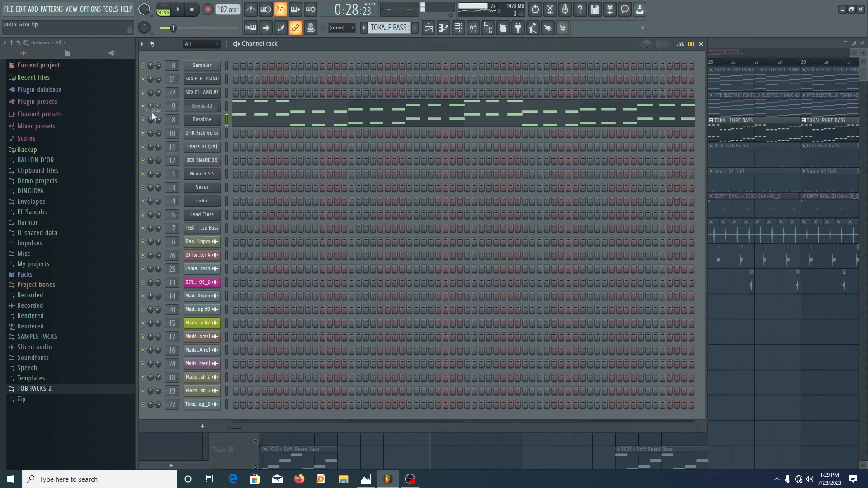
click(700, 44)
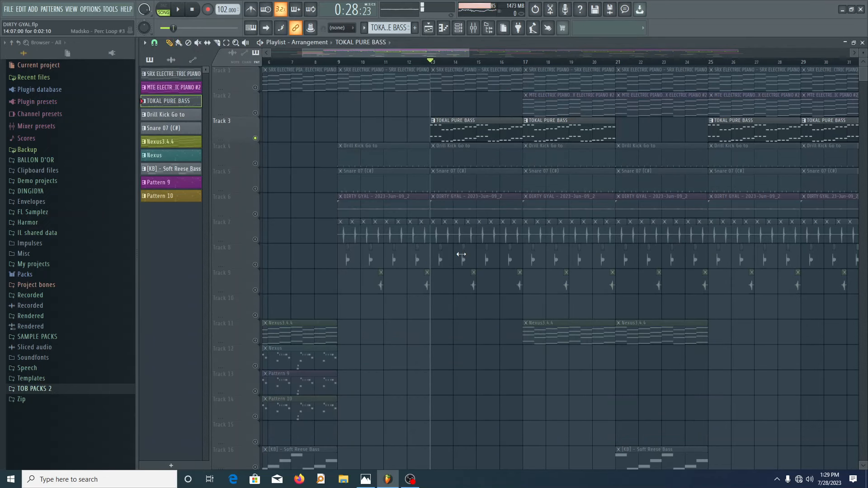
Examine the playlist arrangement across the song, from the piano, bass and drum tracks down to the crash and fill tracks.
scroll(441, 211, down, 5)
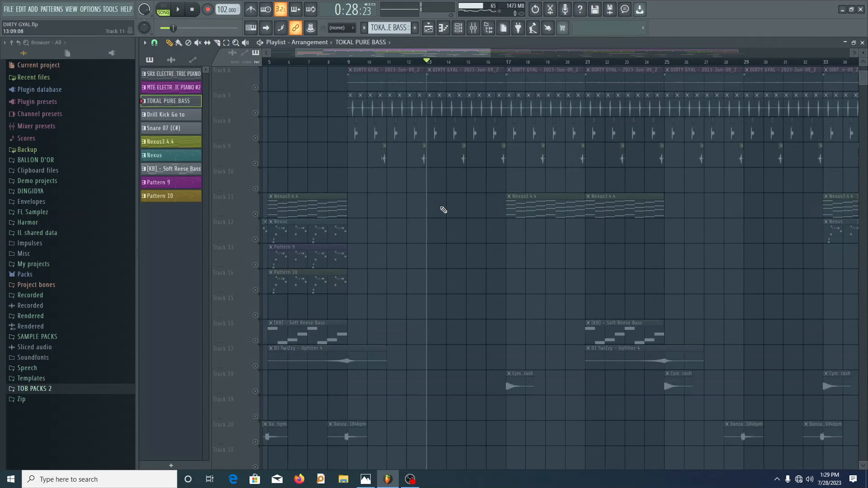
scroll(441, 244, up, 5)
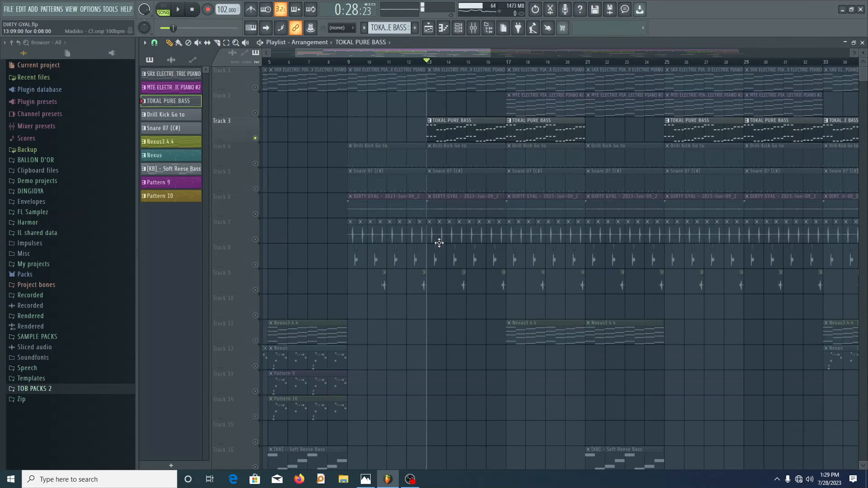
scroll(479, 311, up, 2)
scroll(479, 311, down, 5)
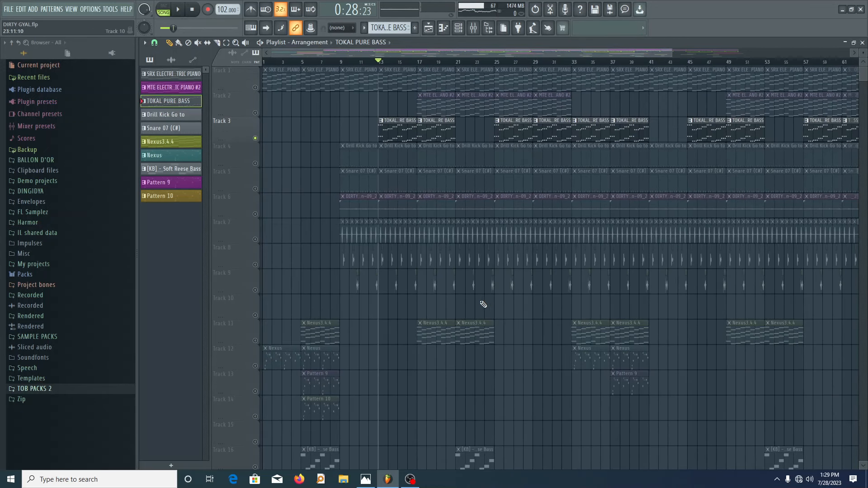
scroll(384, 296, up, 5)
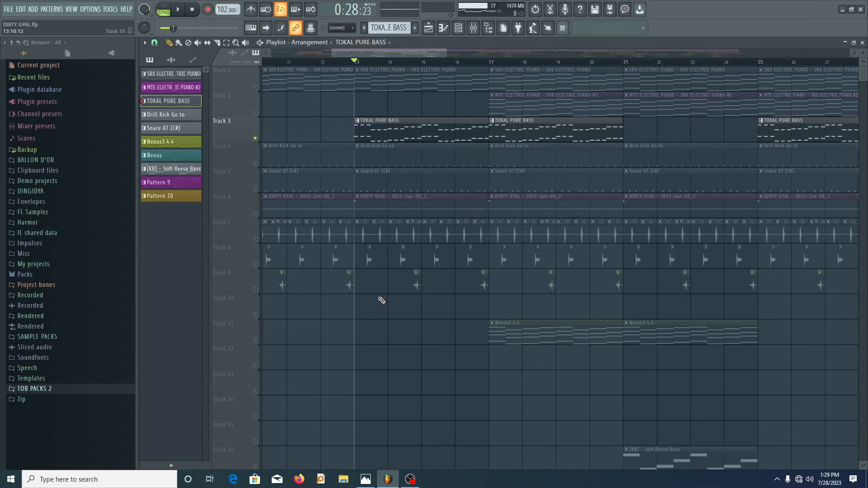
scroll(381, 300, down, 3)
scroll(554, 248, down, 4)
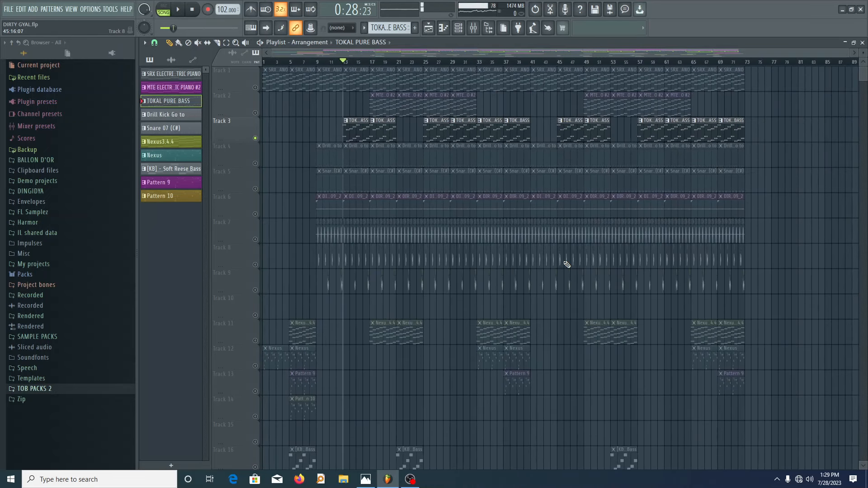
scroll(567, 264, down, 5)
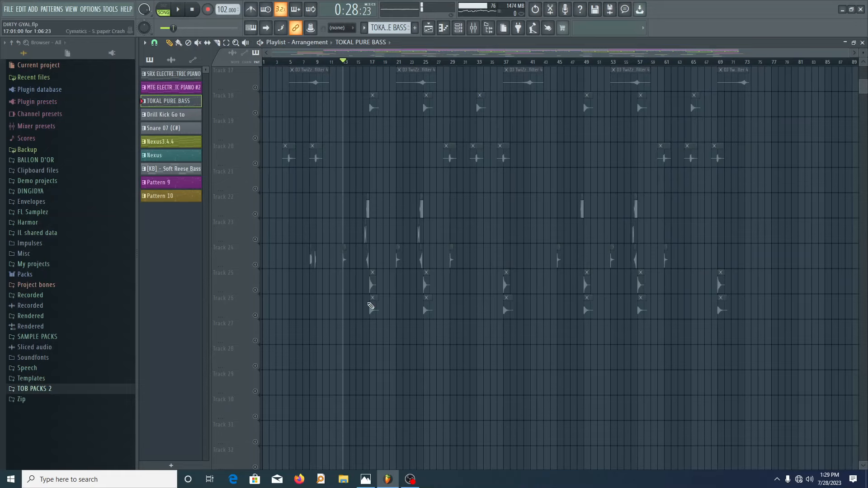
scroll(370, 306, up, 5)
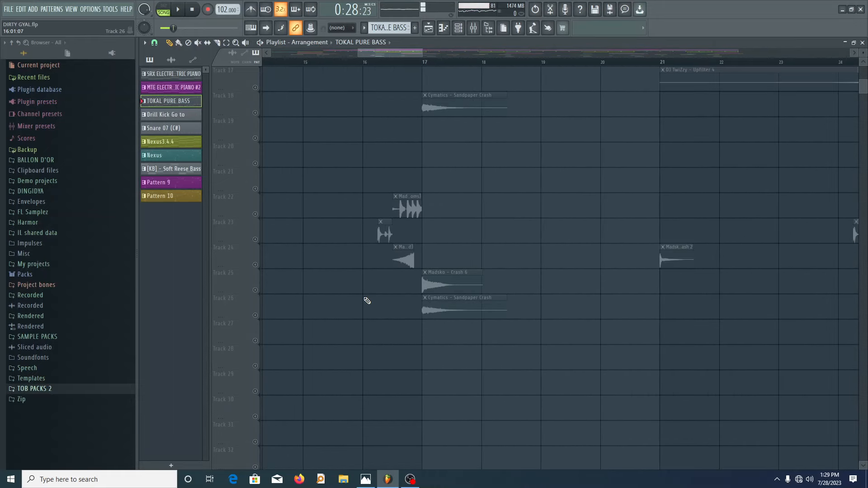
scroll(367, 300, up, 5)
scroll(394, 291, down, 4)
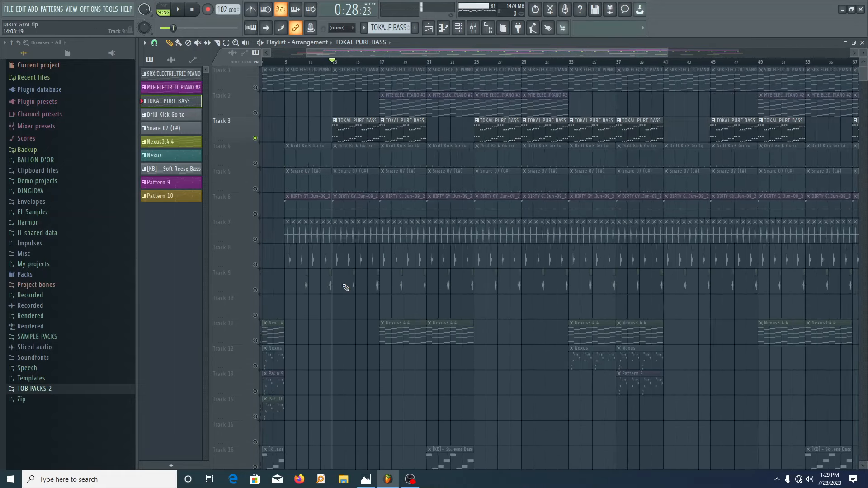
scroll(231, 302, up, 5)
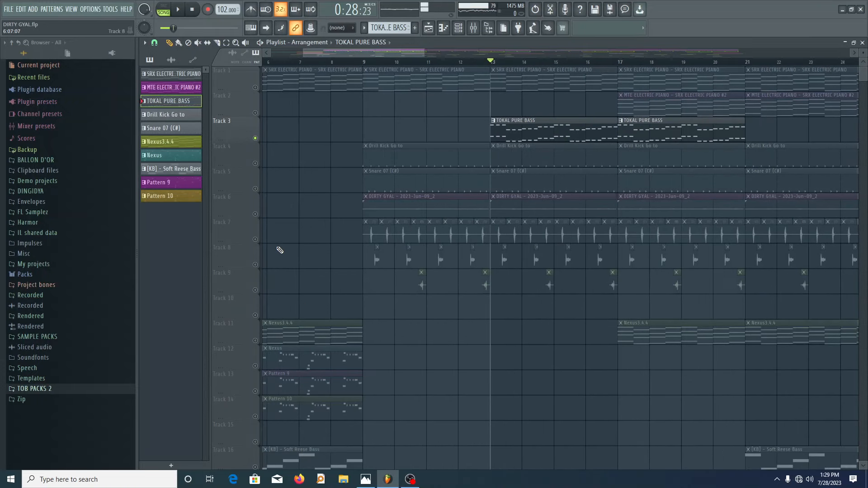
Solo playlist Track 6 with the playhead at bar 9, and enlarge the track's height to about 1042%.
click(256, 216)
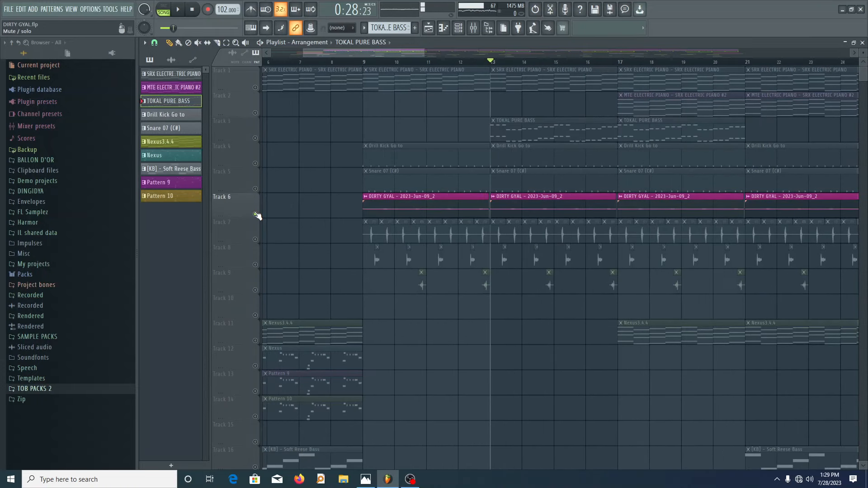
click(367, 65)
drag(248, 218, 242, 387)
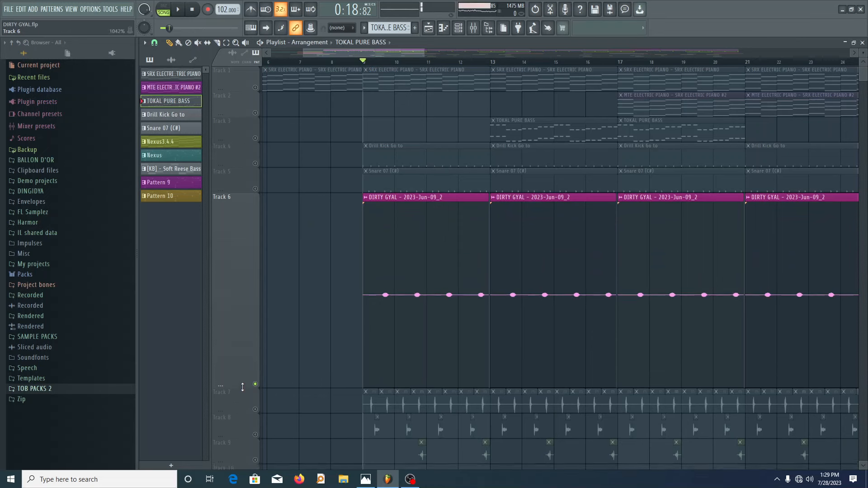
Play the soloed DIRTY GYAL clips on Track 6 from bar 9, and reset the track size to 100%.
scroll(438, 283, down, 3)
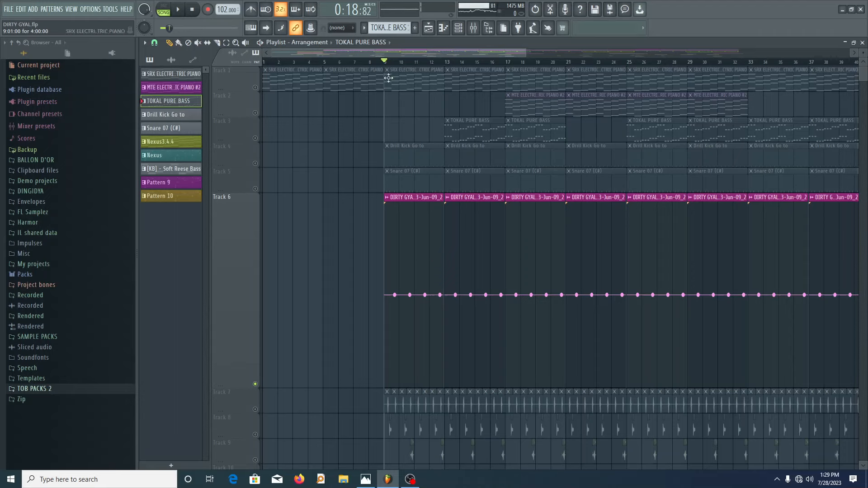
key(space)
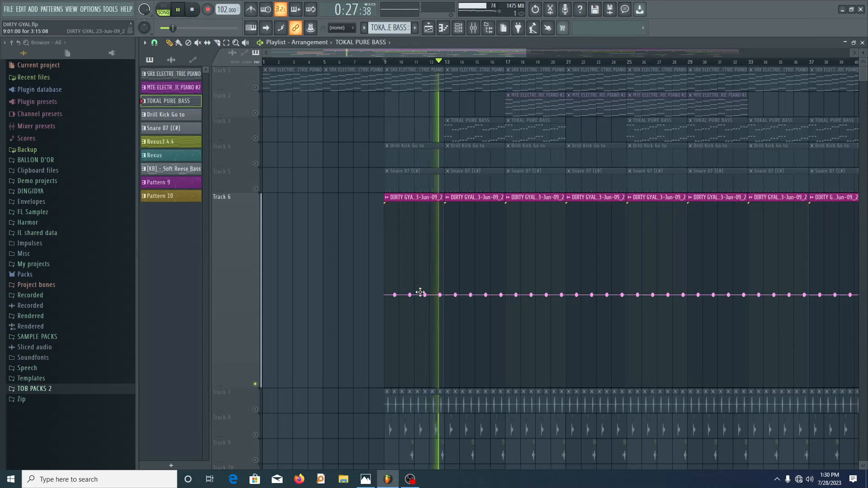
key(space)
right_click(229, 194)
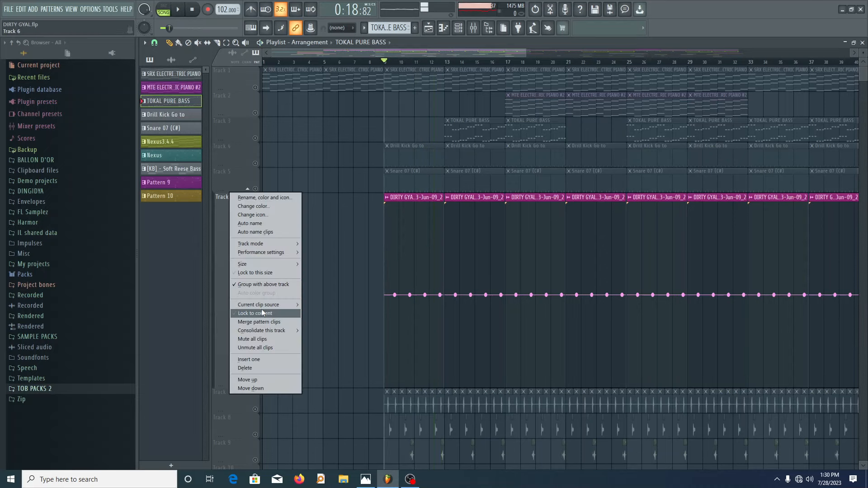
mouse_move(275, 263)
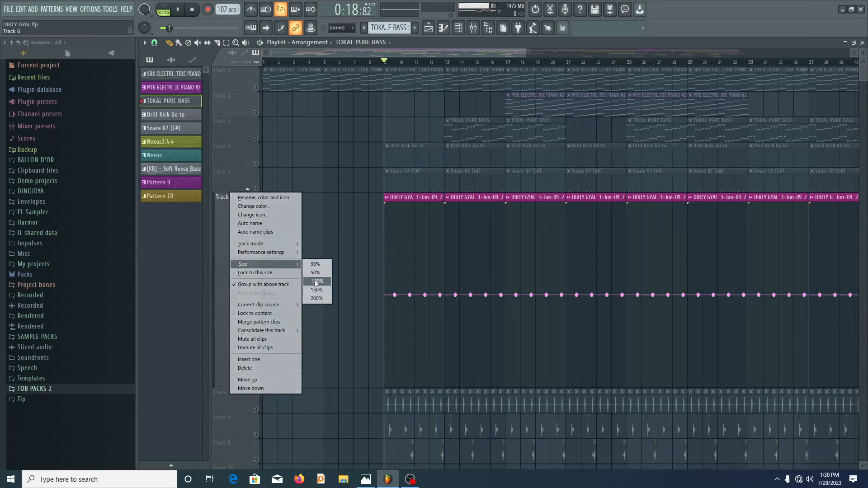
click(316, 282)
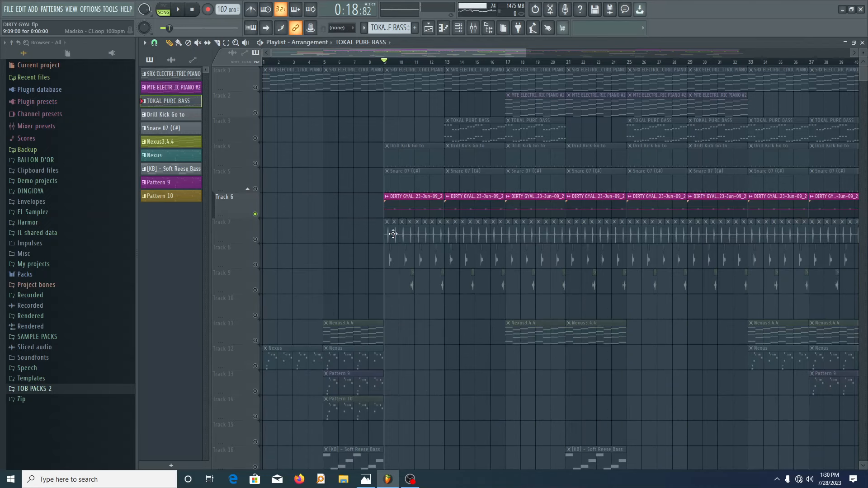
Turn off the grouping of Track 6 with the track above it.
scroll(394, 199, up, 5)
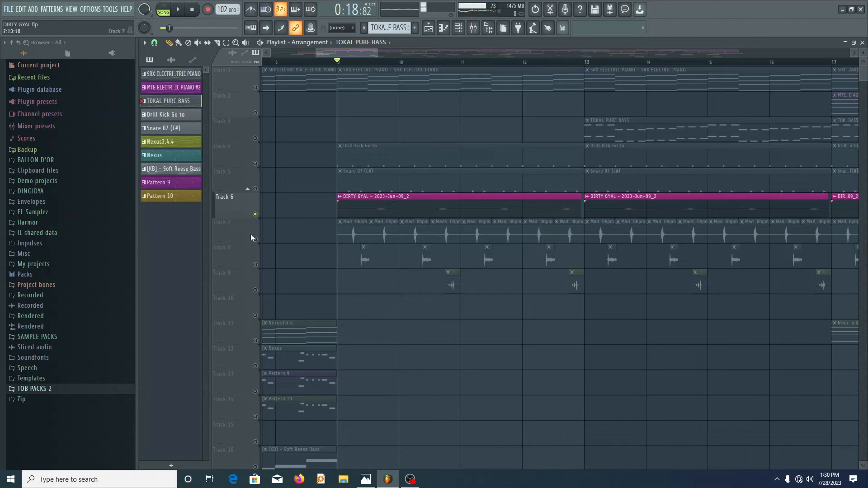
right_click(232, 208)
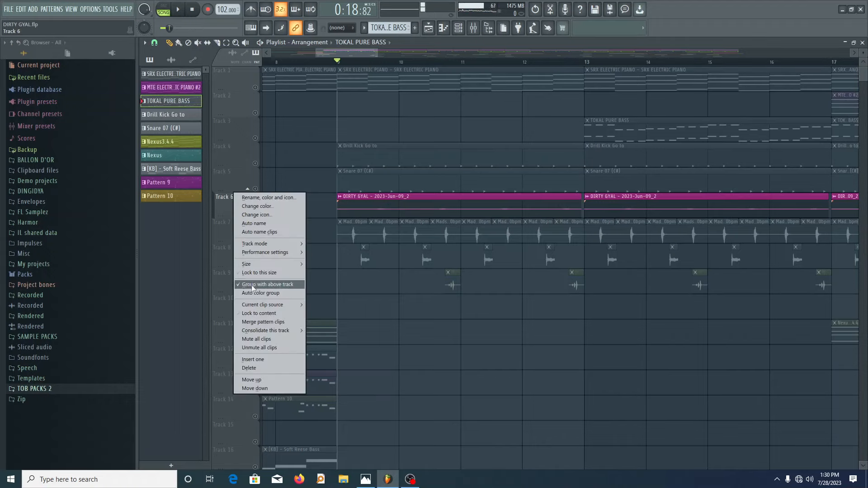
click(251, 284)
Solo Track 7, unmute Track 6 alongside it, and inspect the Madsko clap loop clips around bar 9.
right_click(256, 239)
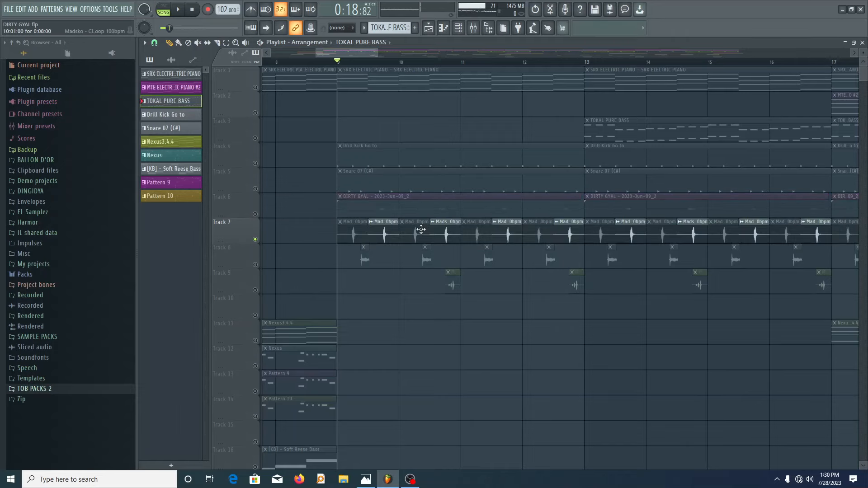
click(256, 215)
scroll(354, 234, up, 4)
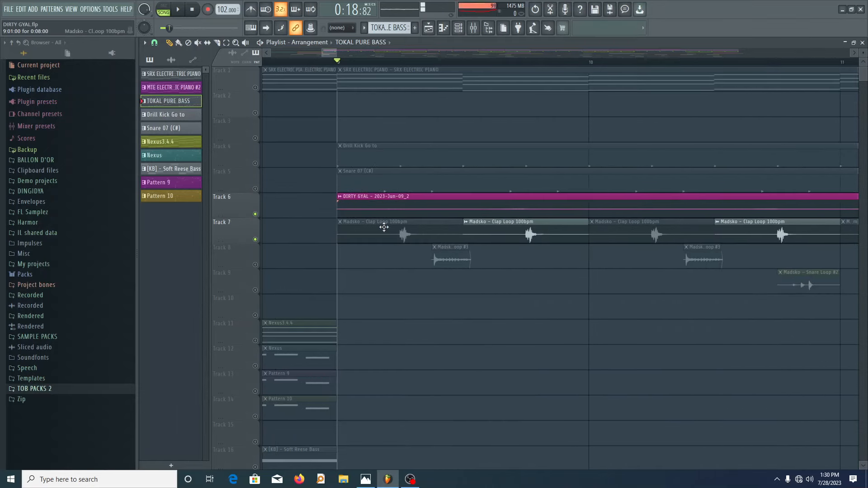
scroll(411, 240, down, 4)
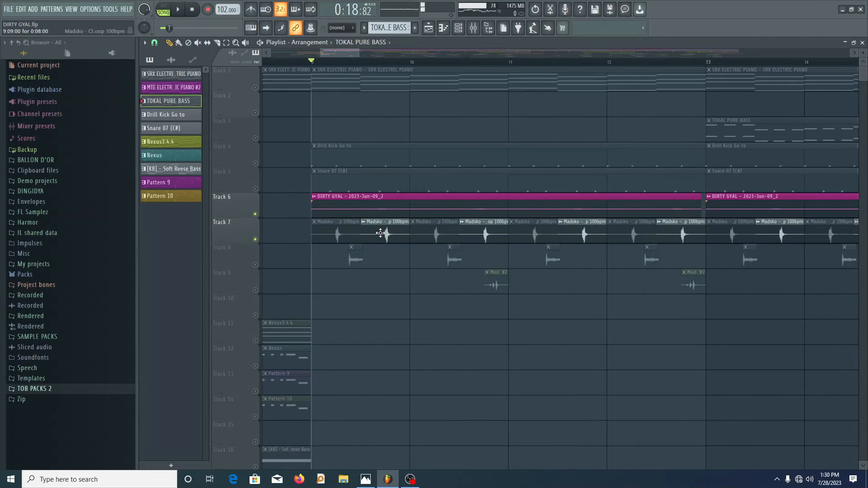
Play Tracks 6 and 7 together from bar 9, and set the playlist time selection to span bars 9 to 13.
key(space)
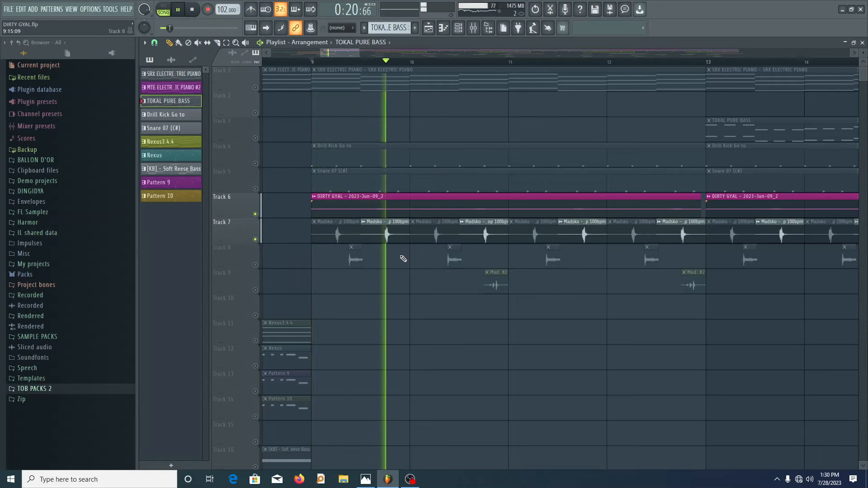
scroll(393, 263, down, 3)
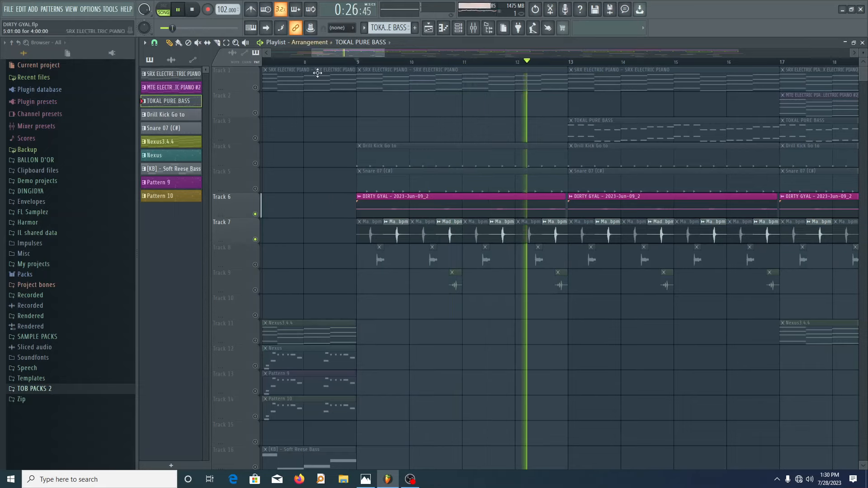
key(space)
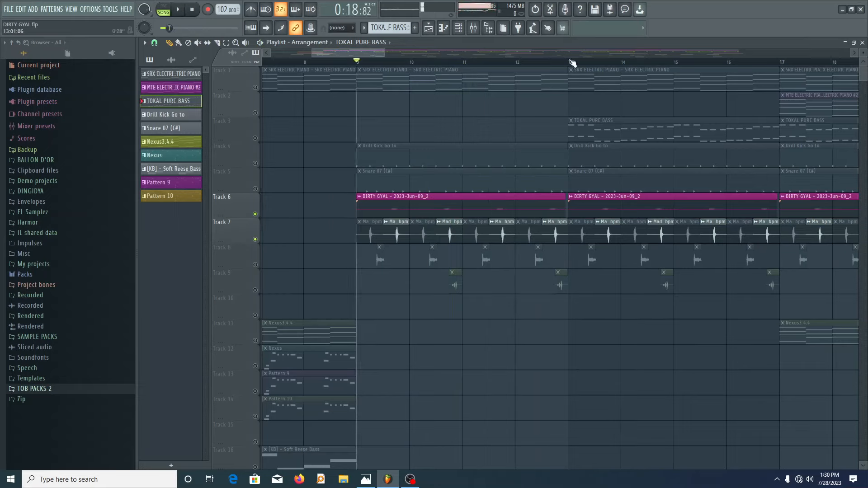
ctrl+double_click(369, 62)
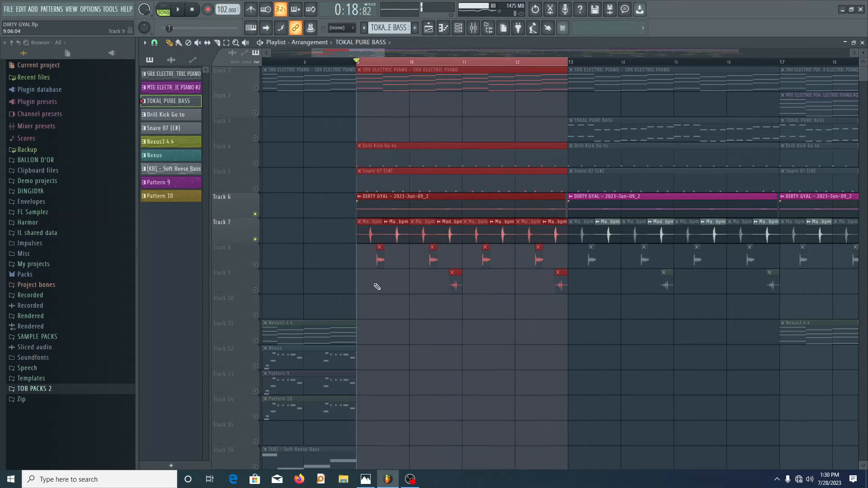
ctrl+click(294, 253)
Unmute Track 8 and inspect the sample settings of its Madsko - Perc Loop #3 clip.
click(255, 265)
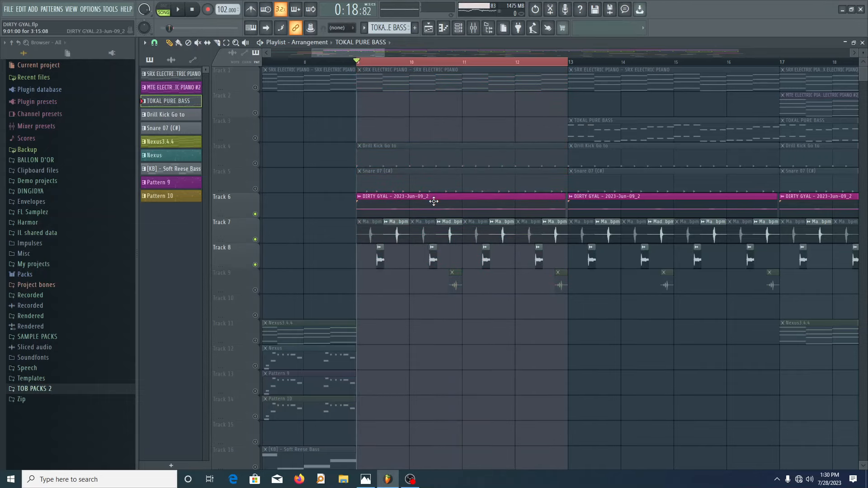
scroll(373, 265, up, 1)
scroll(375, 262, up, 1)
click(417, 256)
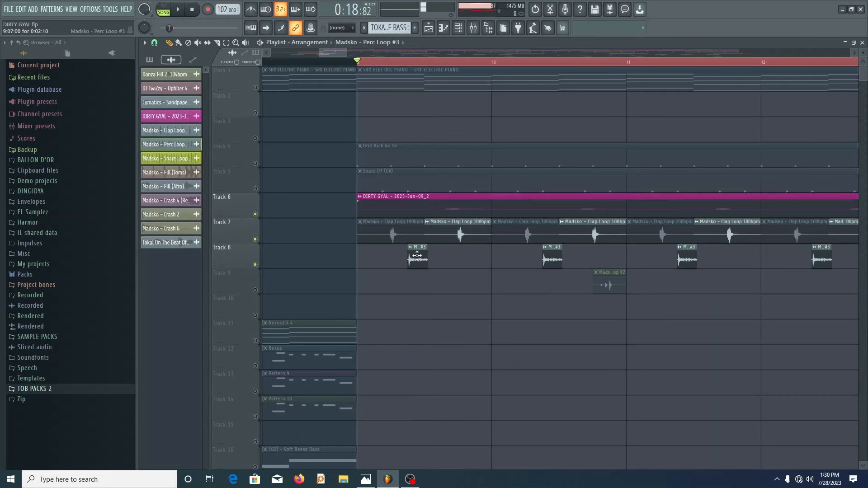
double_click(418, 258)
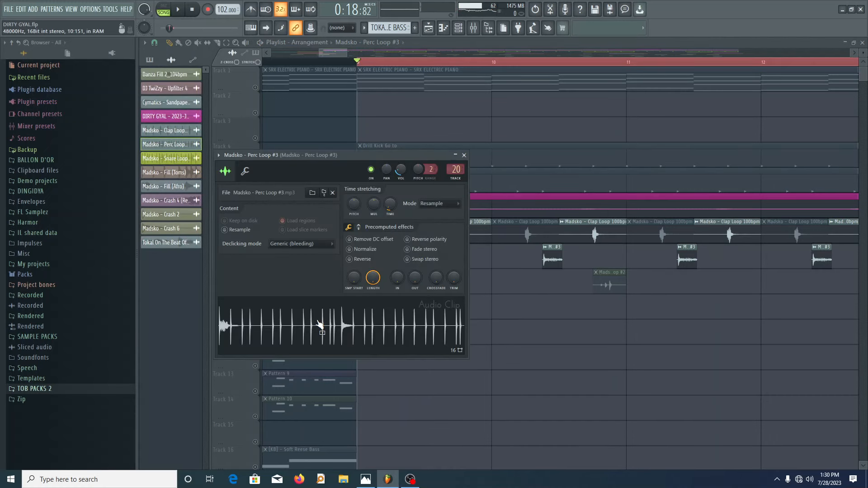
click(464, 155)
scroll(411, 291, down, 3)
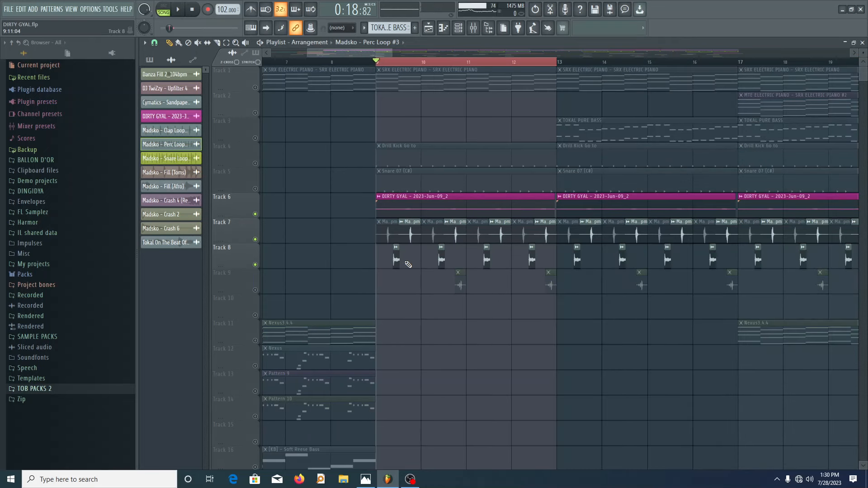
Solo Track 8 and play its percussion loop clips from bar 9.
right_click(255, 264)
key(space)
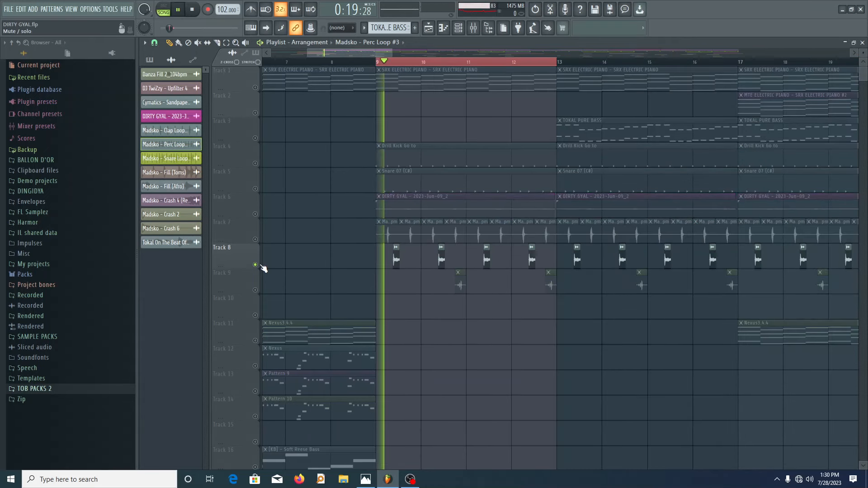
key(space)
Unmute Tracks 7 and 6 alongside Track 8, and play the three tracks together from bar 9.
click(255, 239)
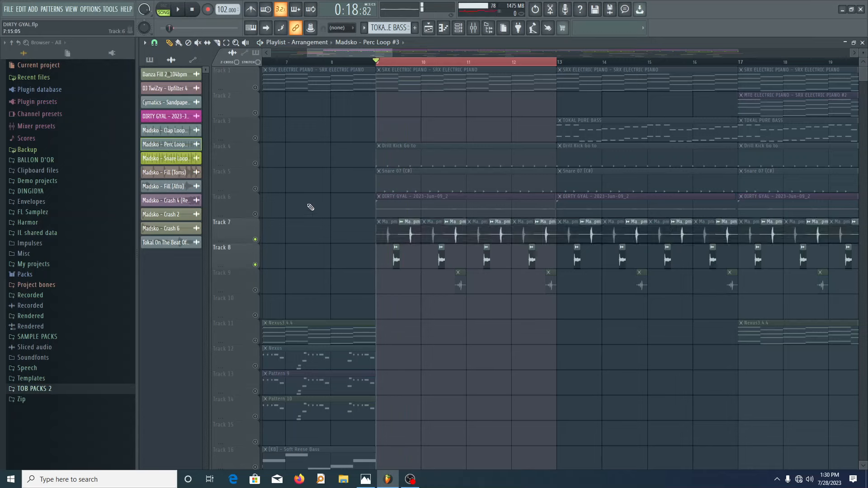
click(255, 214)
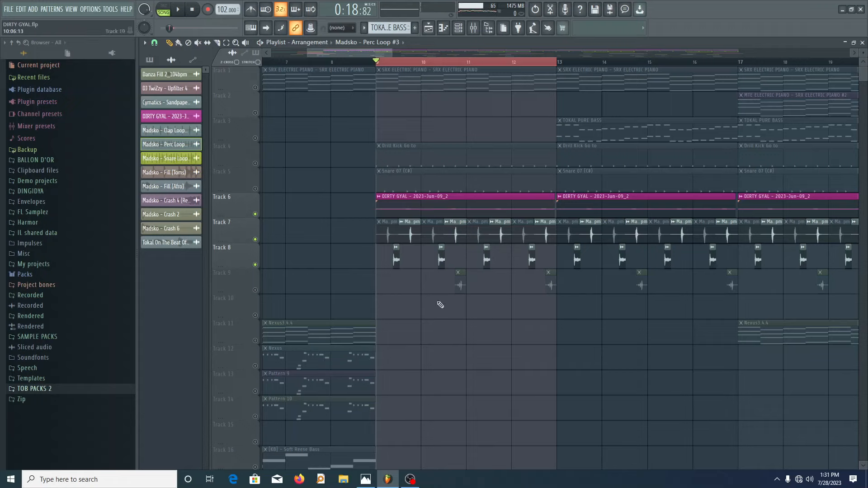
key(space)
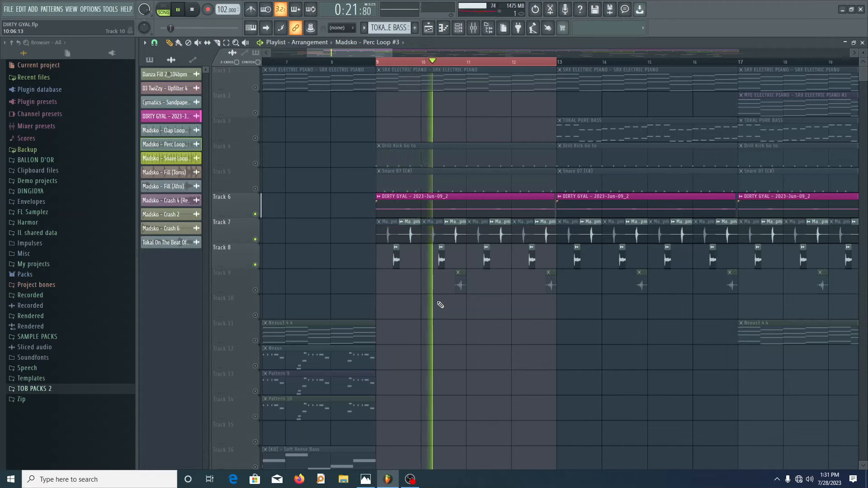
key(space)
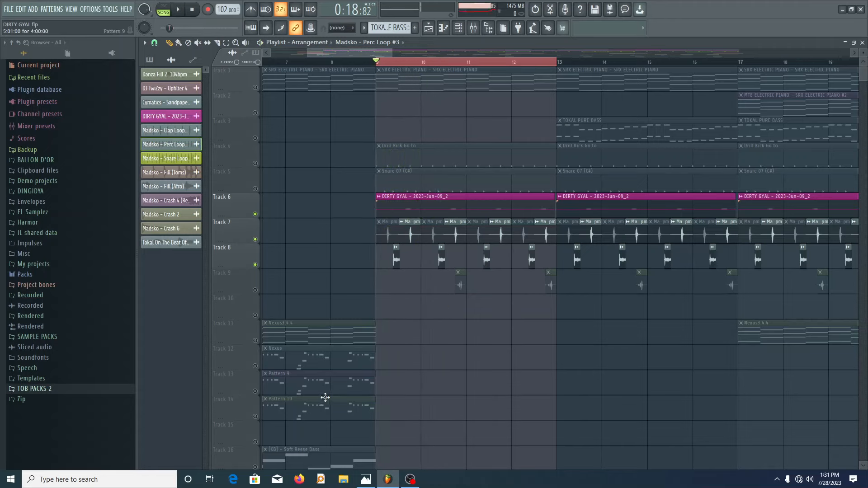
Unmute Track 9, move the playhead to bar 10, and inspect the sample settings of the Madsko - Snare Loop #2 clip.
click(255, 290)
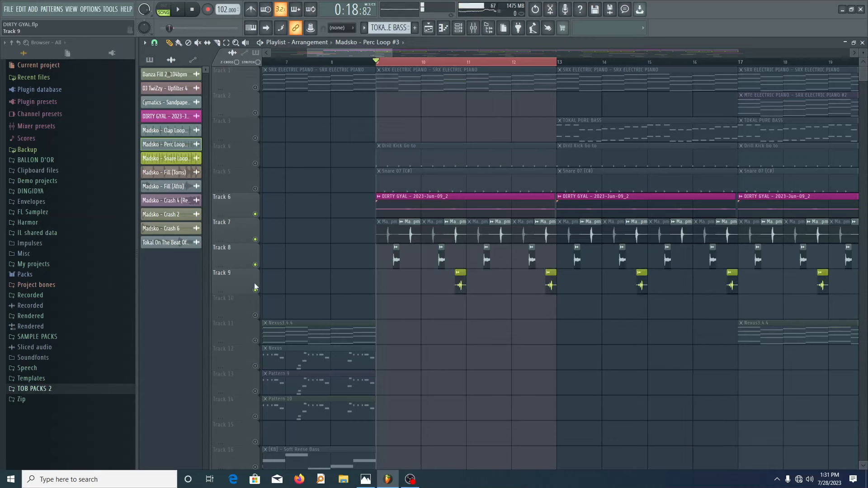
click(425, 63)
double_click(459, 284)
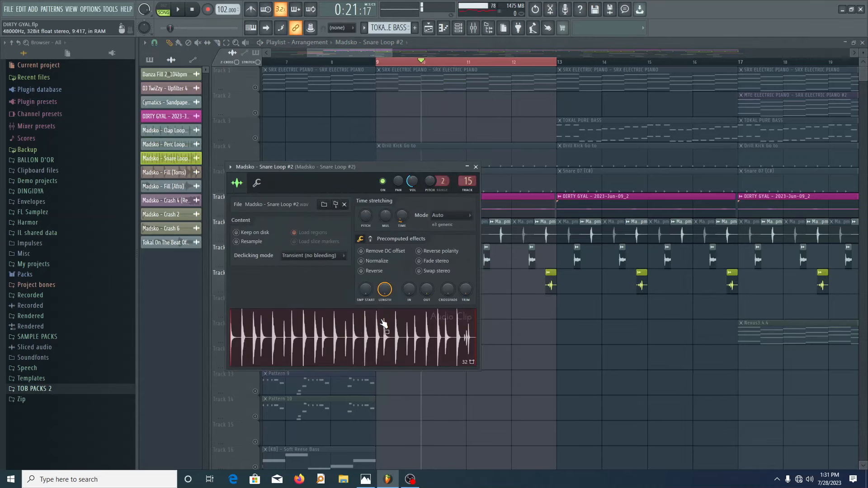
click(476, 167)
Solo Track 9 during playback and audition its Madsko - Snare Loop #2 clips with their sample settings.
key(space)
right_click(255, 291)
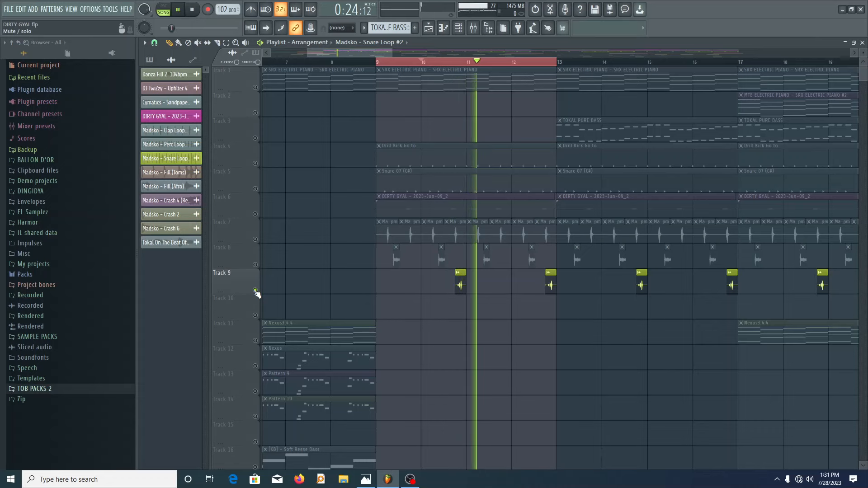
double_click(460, 283)
click(476, 167)
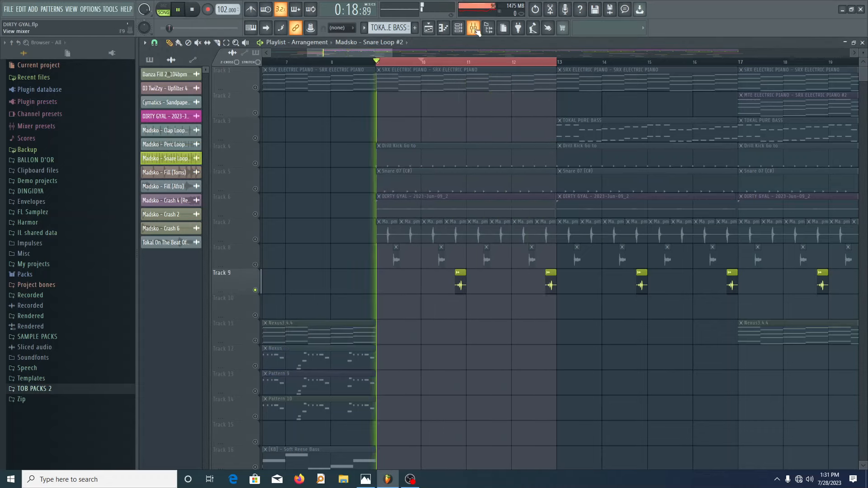
Inspect the ValhallaVintageVerb and Fruity parametric EQ 2 settings on the Snare Loop #2 mixer track.
click(474, 29)
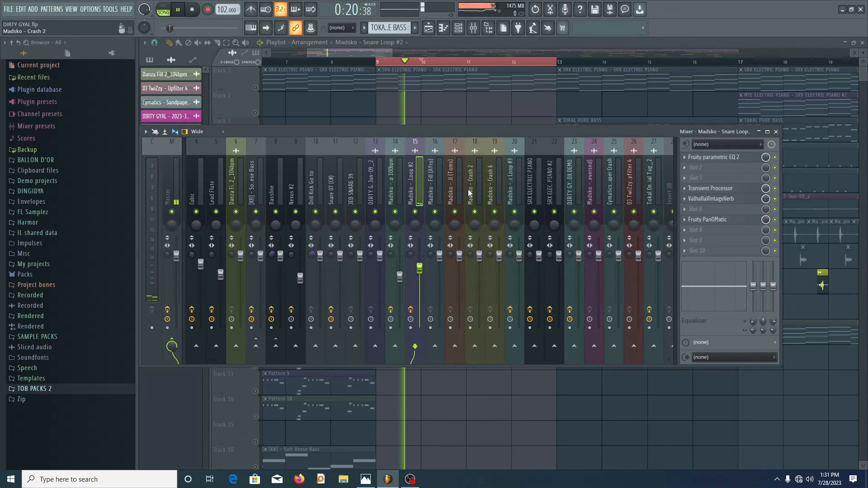
key(space)
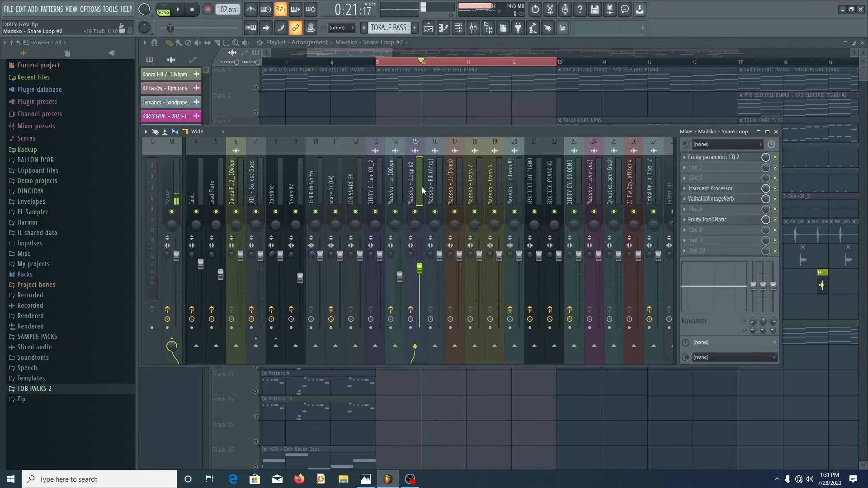
click(719, 200)
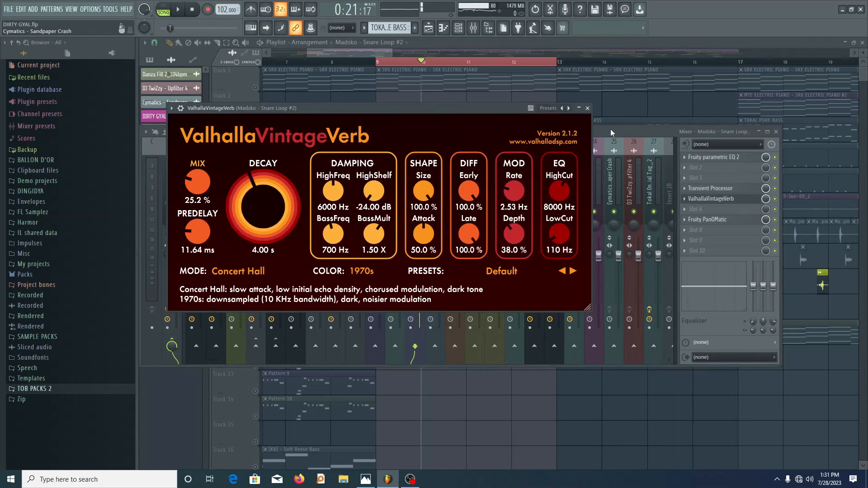
click(588, 107)
click(727, 157)
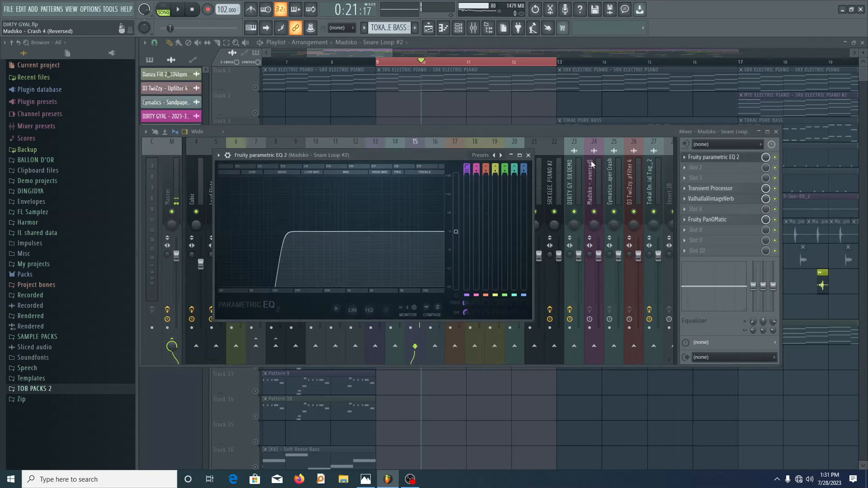
click(528, 155)
Inspect the Transient Processor and Fruity PanOMatic settings on the Snare Loop #2 track, and close the mixer.
click(712, 190)
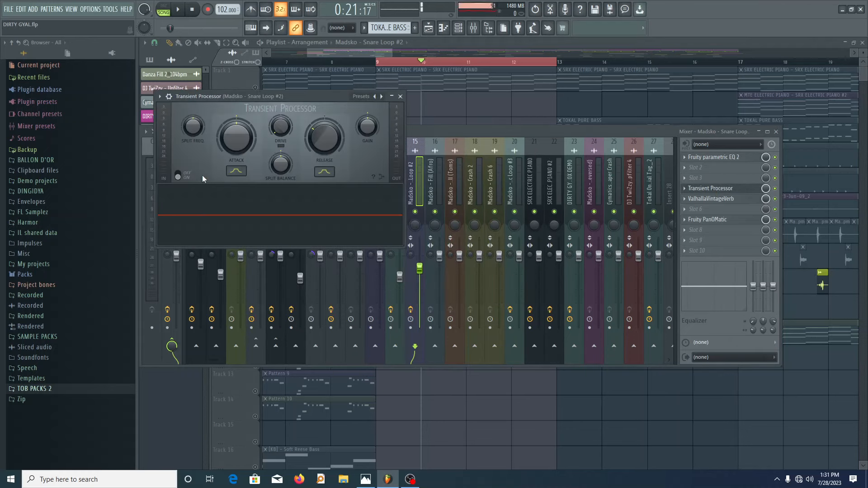
click(400, 96)
click(719, 219)
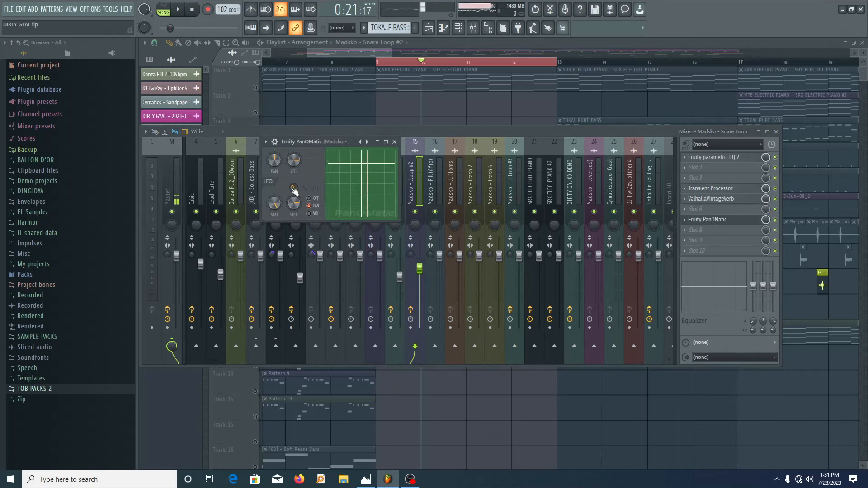
click(394, 142)
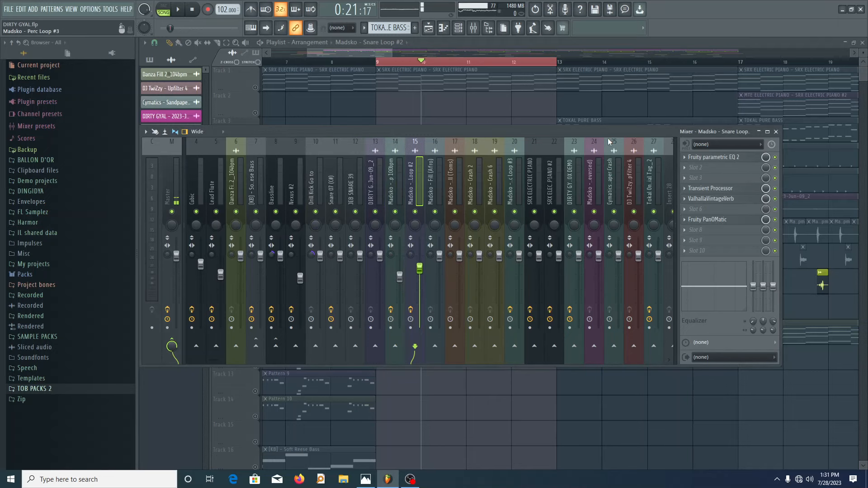
click(776, 132)
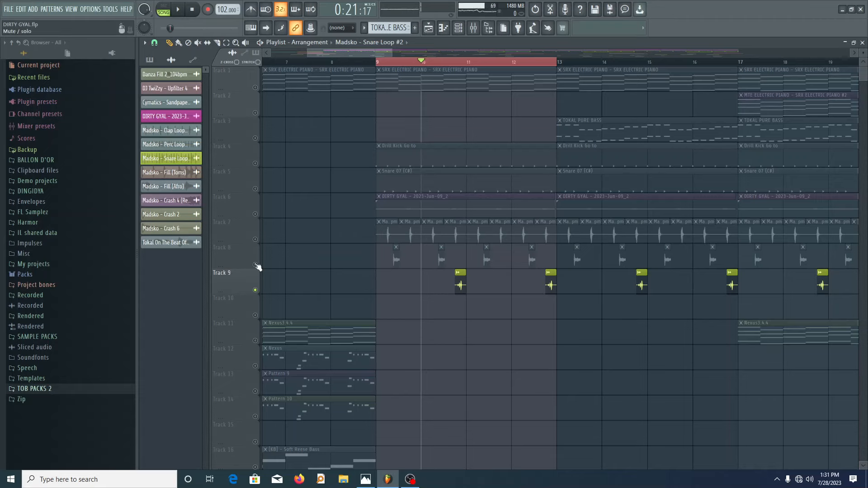
Unmute Tracks 8, 7 and 6 alongside Track 9, and play them from bar 9 without and with the metronome.
drag(255, 264, 255, 240)
click(256, 215)
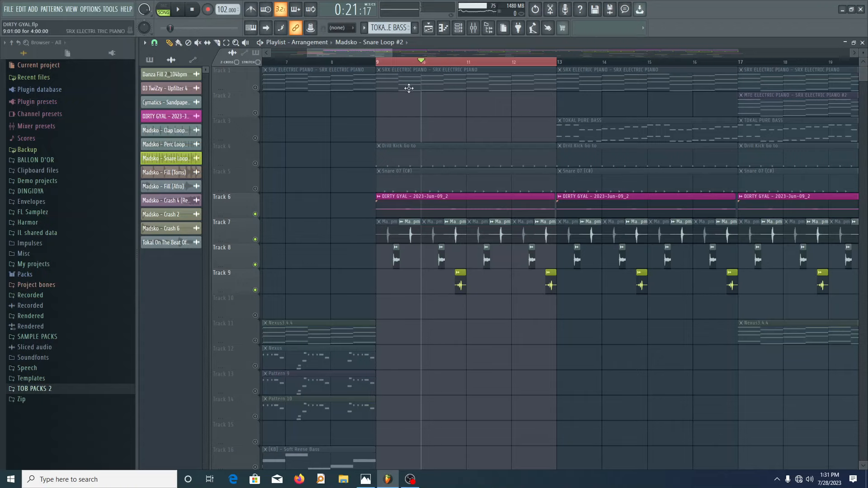
click(382, 65)
key(space)
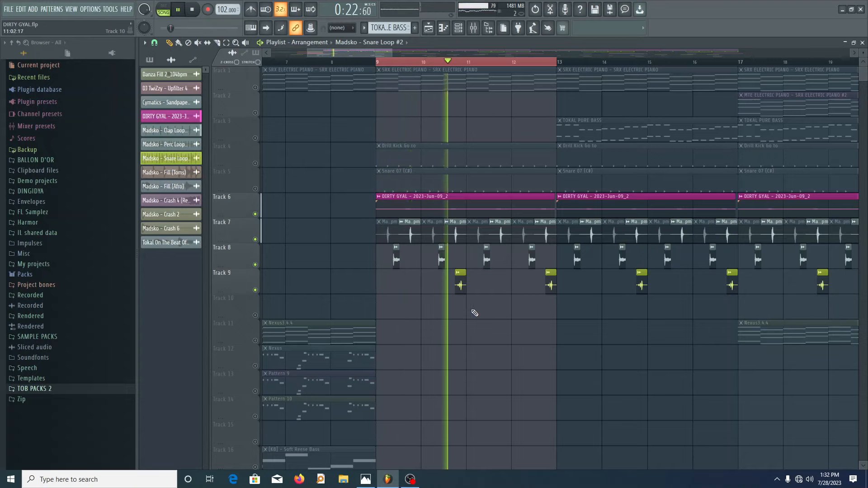
key(space)
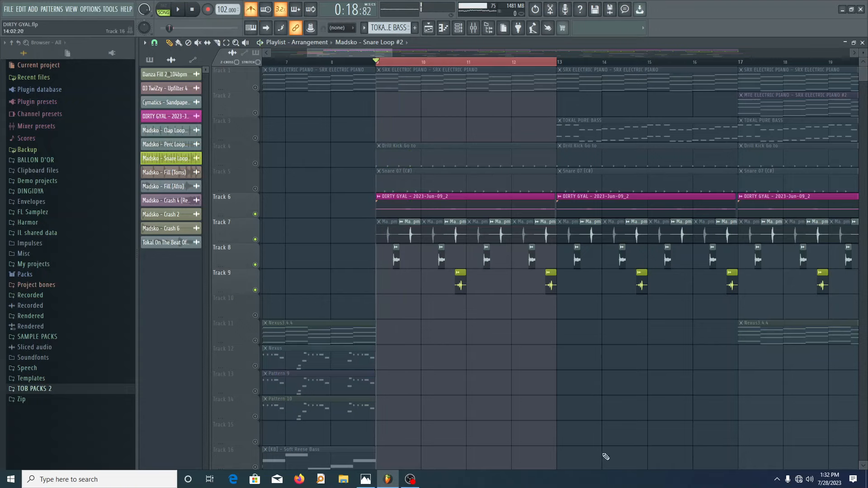
key(space)
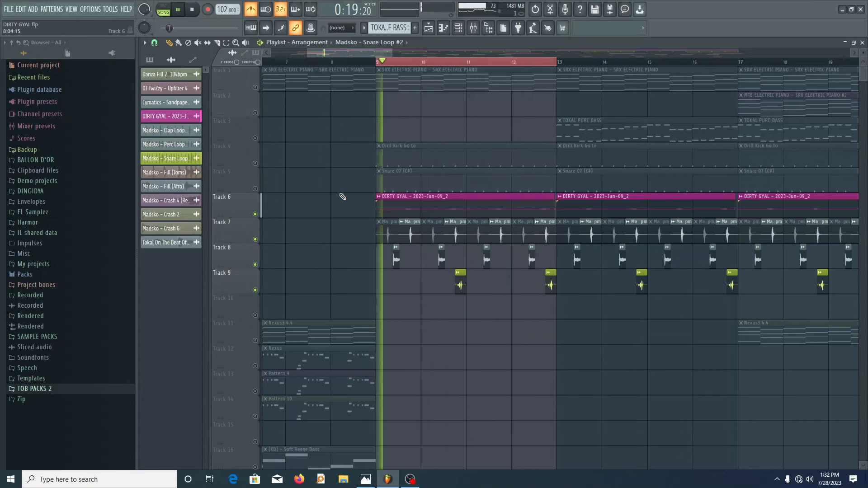
key(space)
Unmute Track 5 and inspect the JEB SNARE 39 and Snare 07 (C#) samplers in its pattern's channel rack.
click(430, 174)
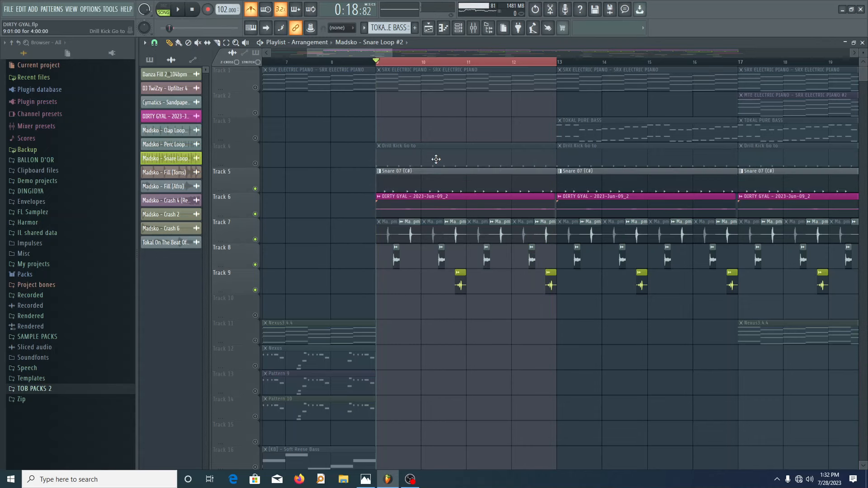
click(457, 33)
click(202, 160)
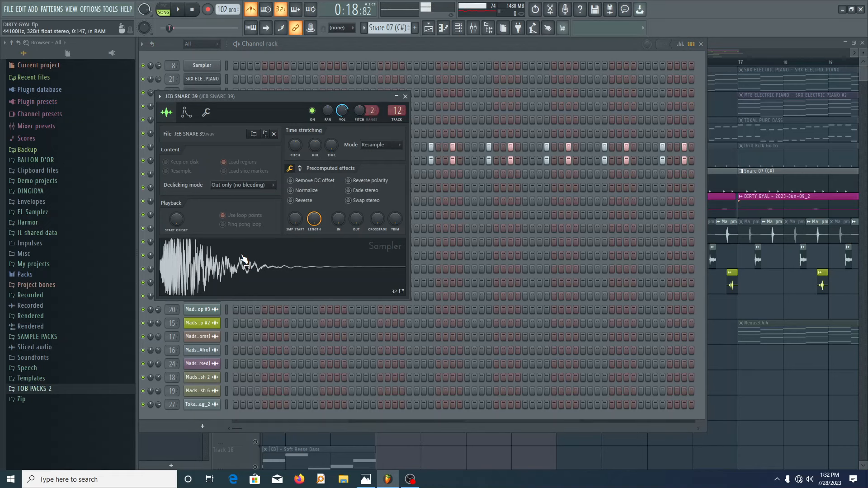
click(405, 96)
click(202, 147)
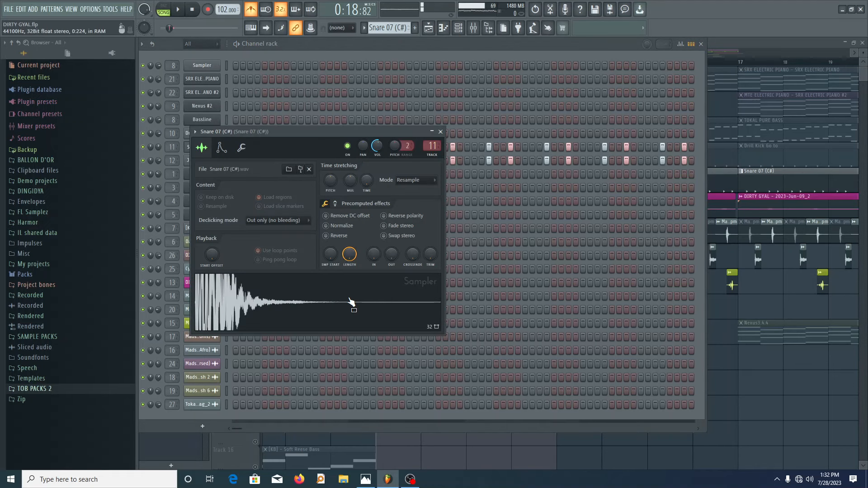
click(441, 131)
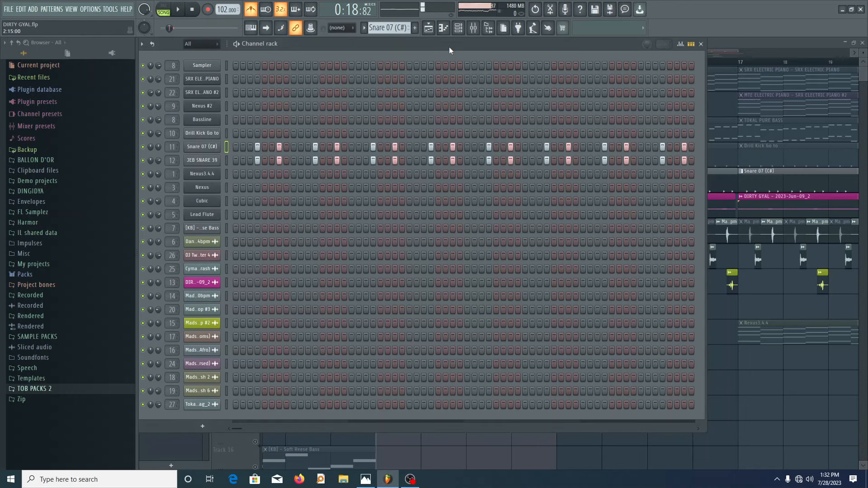
Return to the playlist, play Tracks 5 to 9 together from bar 9, and turn off the metronome.
click(432, 31)
key(space)
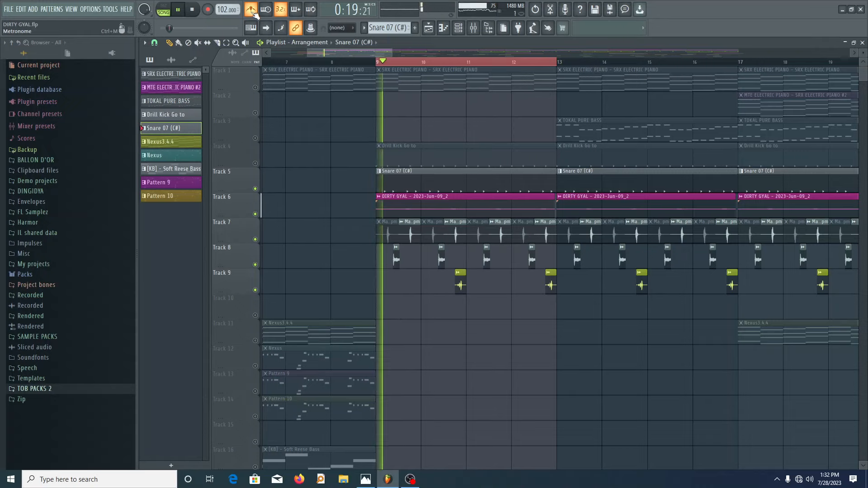
click(254, 13)
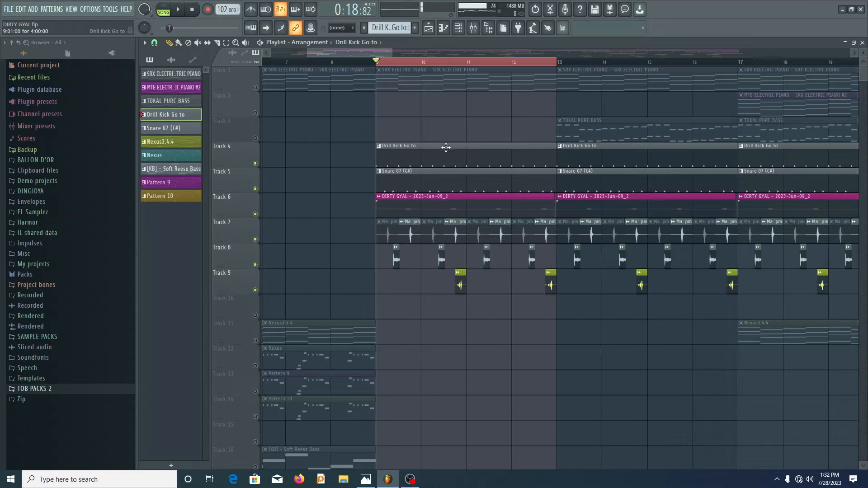
Play Tracks 4 to 9 together from bar 9, and open the Drill Kick Go to channel's notes in the piano roll.
key(space)
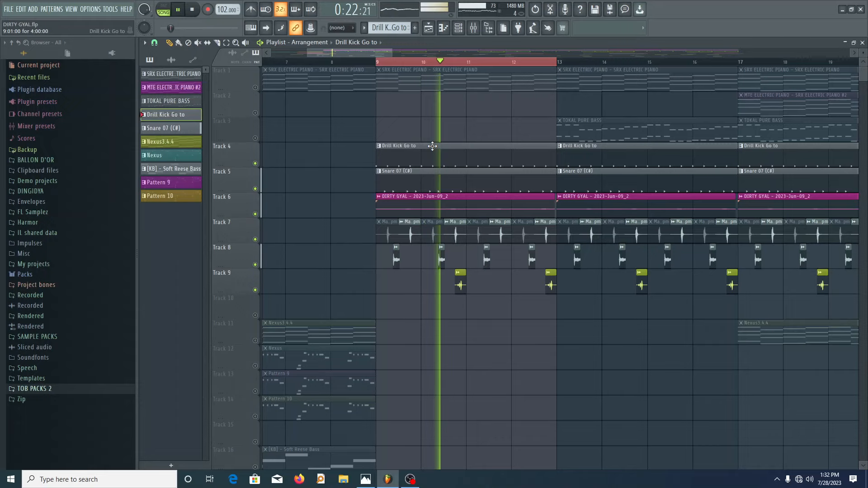
scroll(487, 167, down, 4)
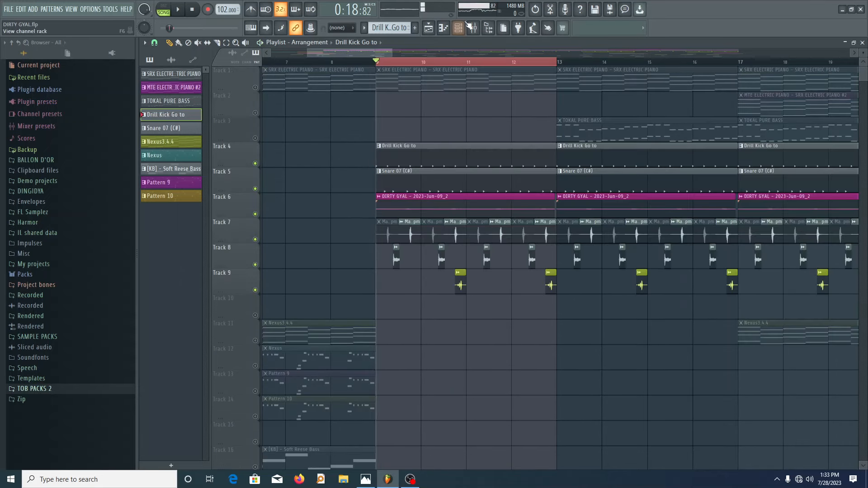
click(468, 24)
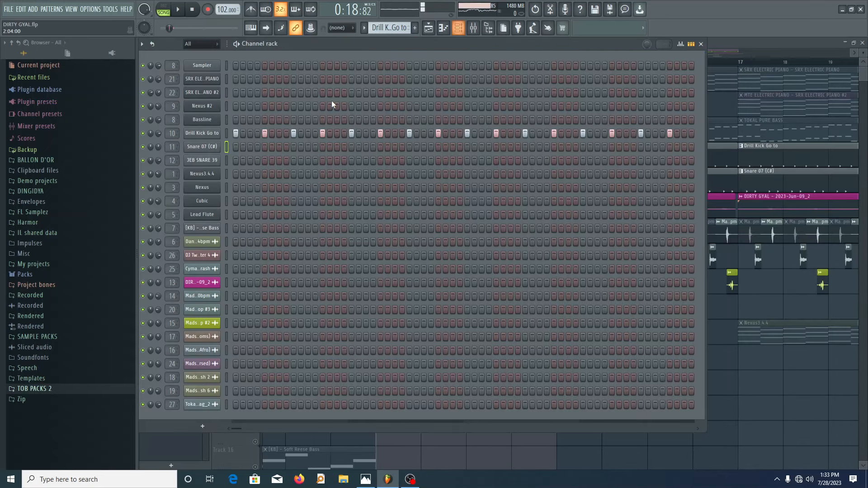
right_click(205, 137)
click(239, 134)
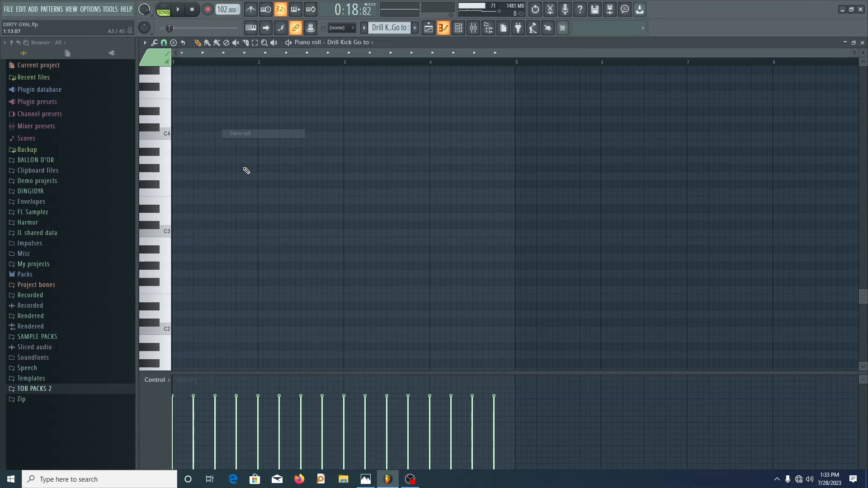
Check the effect slots of the Drill Kick Go to track in the mixer, and close the mixer.
key(F6)
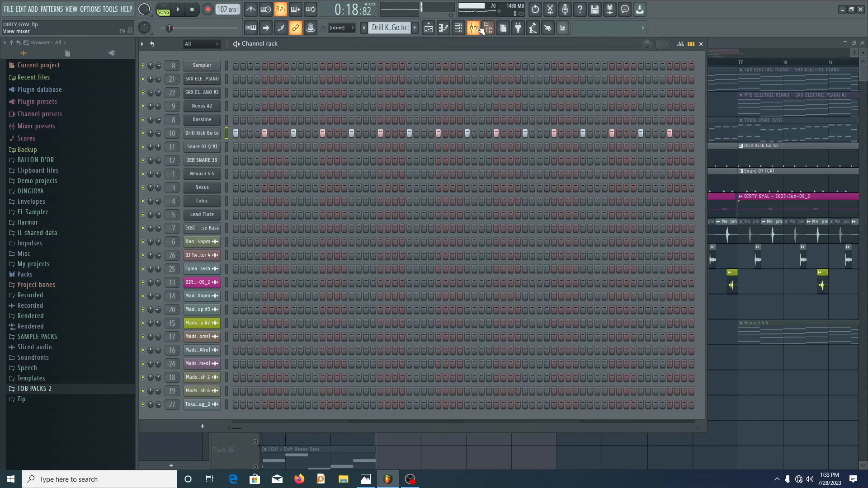
click(481, 30)
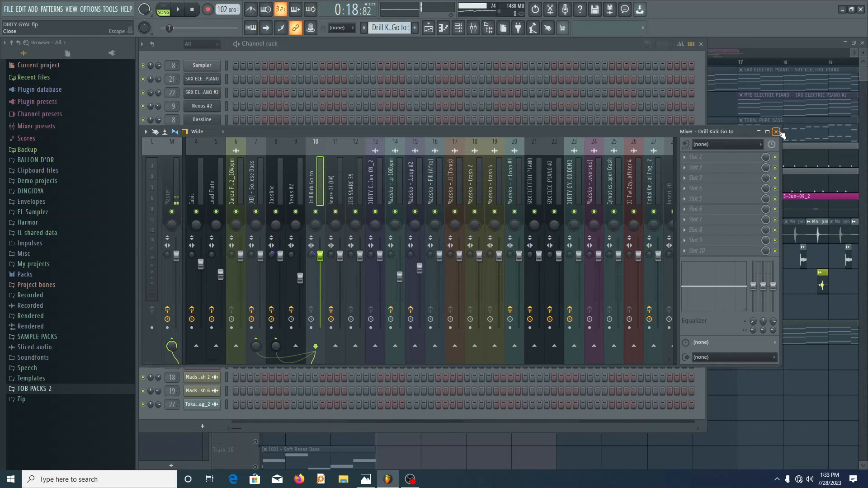
click(780, 133)
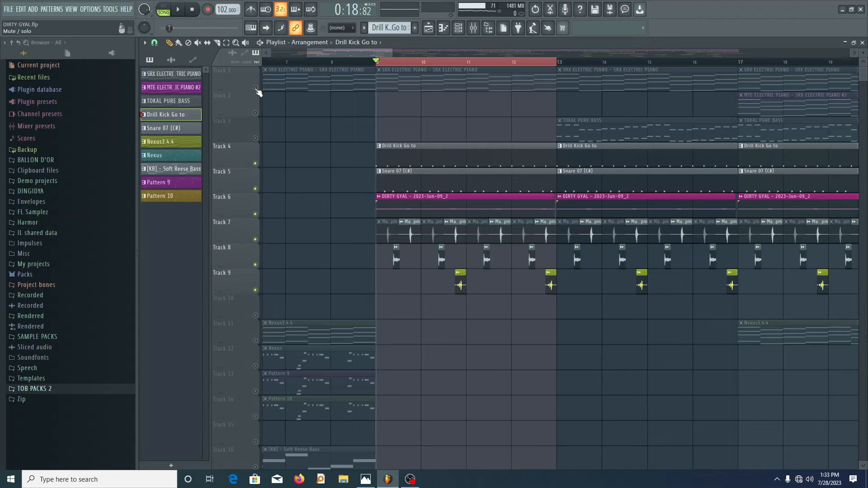
Unmute Track 1, play it with Tracks 4 to 9 from bar 9, and save the project.
click(255, 88)
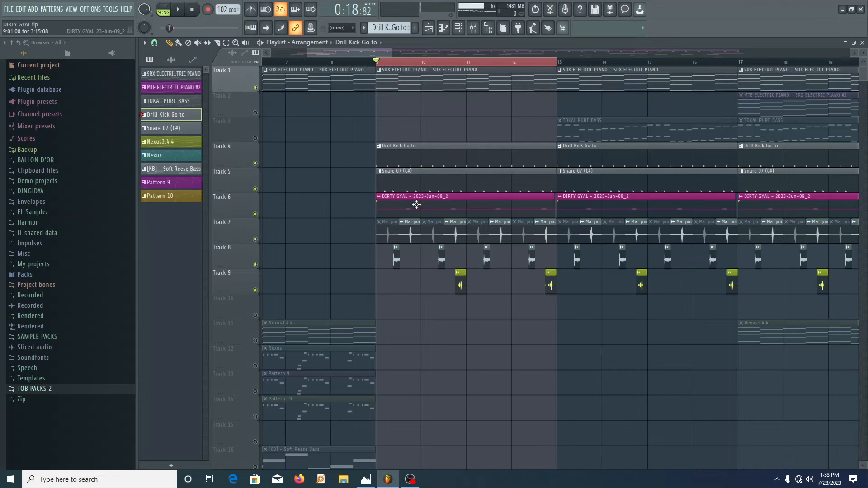
key(space)
scroll(494, 262, down, 4)
scroll(493, 258, up, 3)
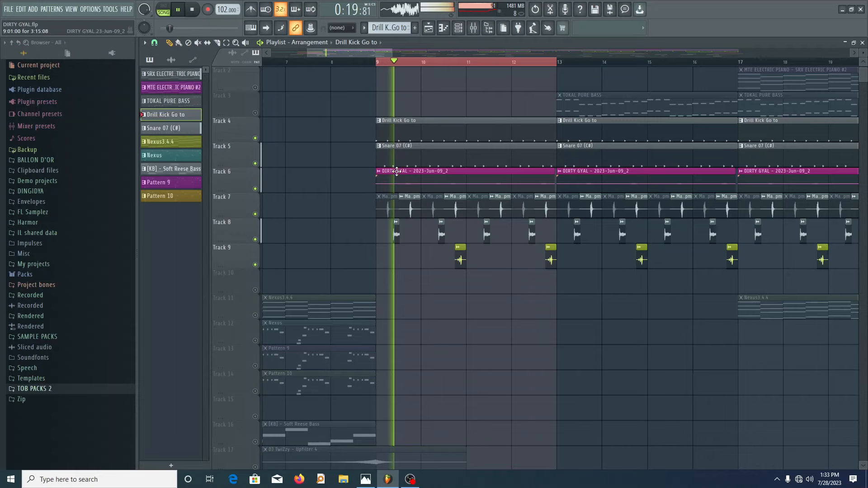
scroll(481, 110, up, 1)
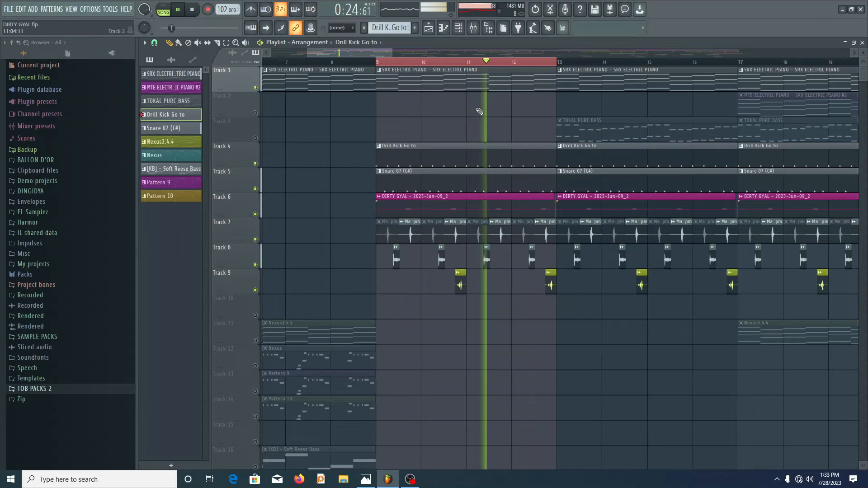
key(space)
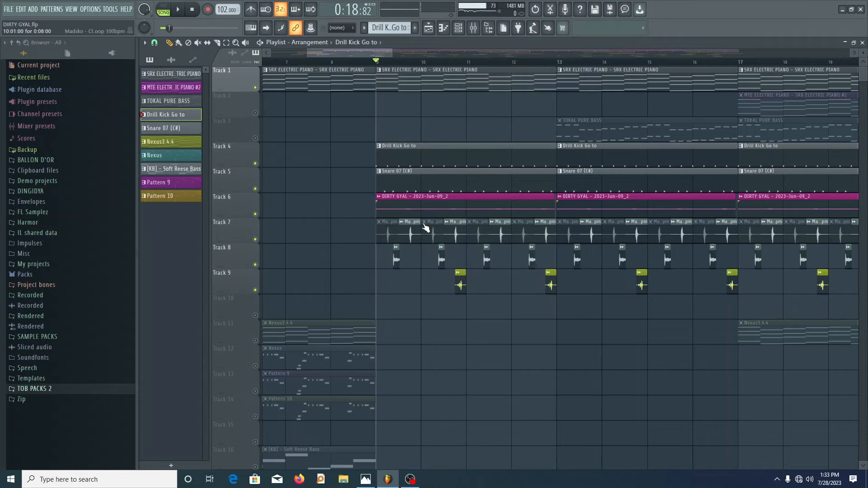
key(ctrl+s)
Unmute Tracks 3 and 2, and move the playhead to bar 13 in the playlist.
scroll(488, 145, down, 3)
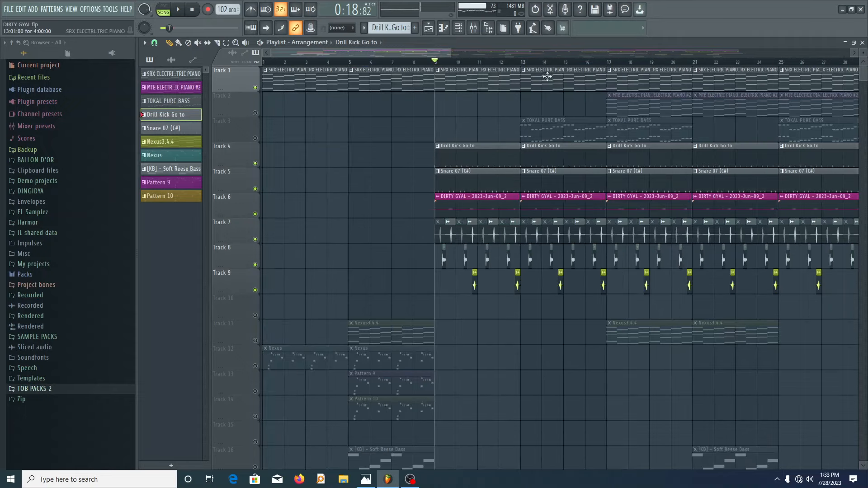
click(505, 62)
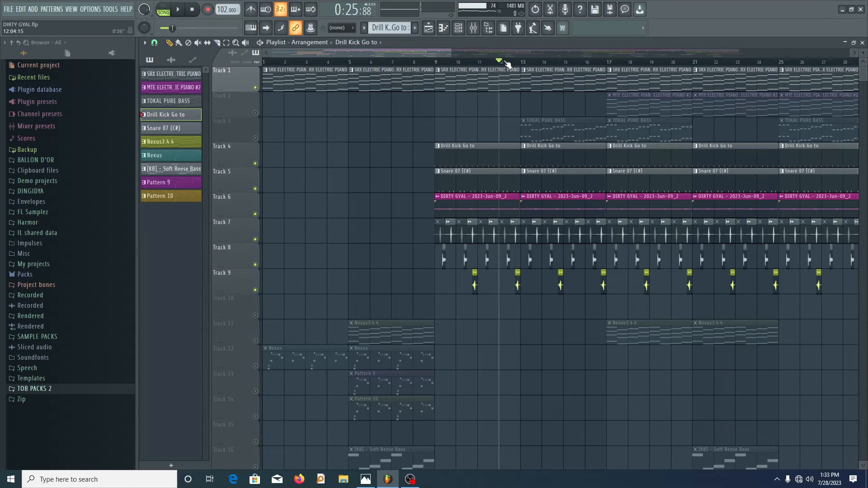
scroll(460, 135, up, 2)
click(255, 137)
click(255, 113)
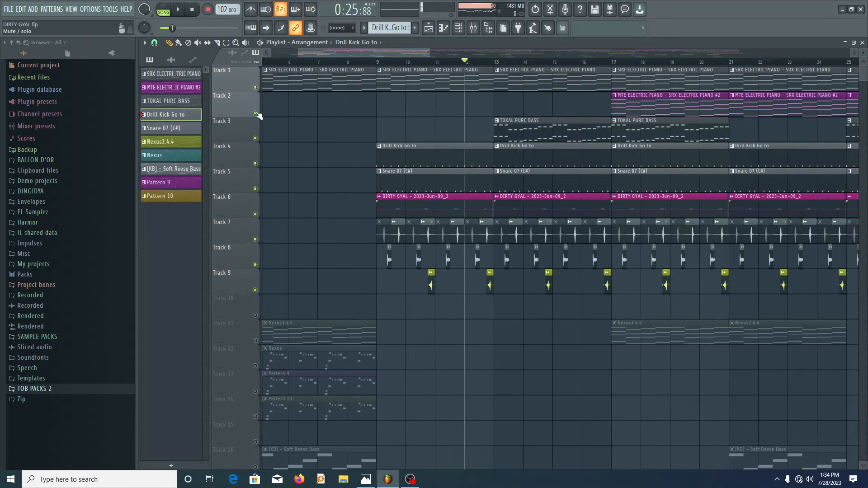
scroll(520, 89, up, 2)
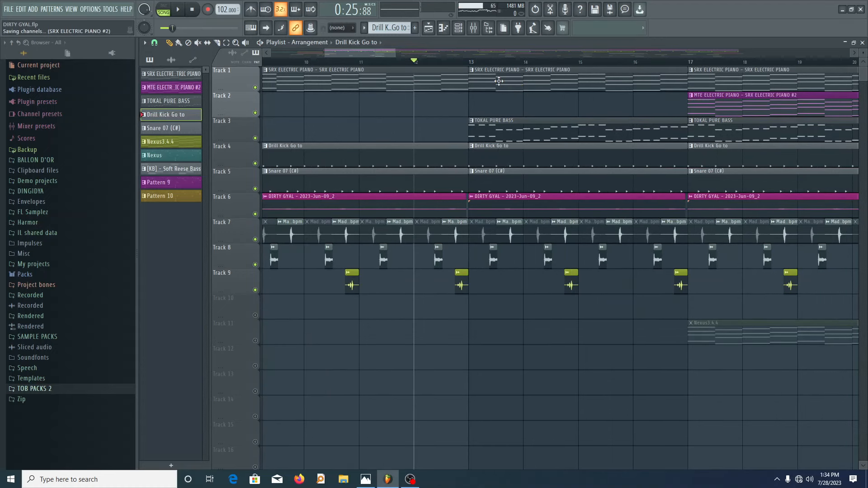
scroll(492, 154, down, 3)
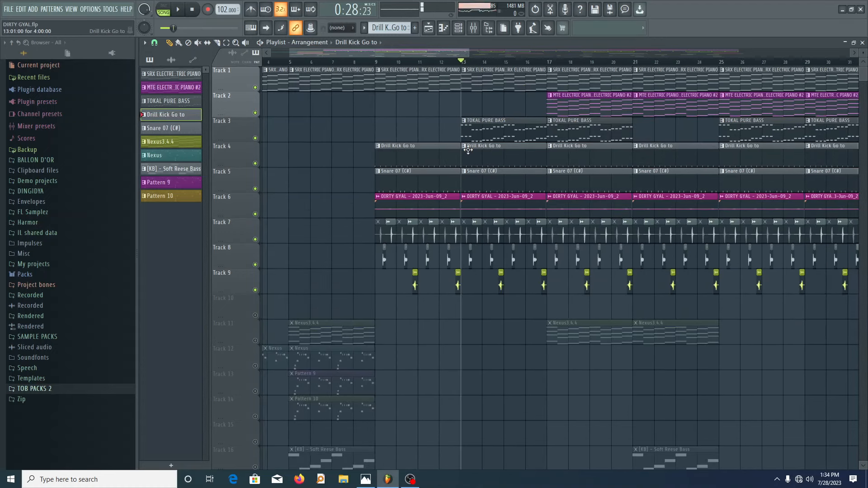
Select the range from bar 9 to bar 17, move the playhead to bar 17, and clear the selection.
scroll(471, 159, down, 2)
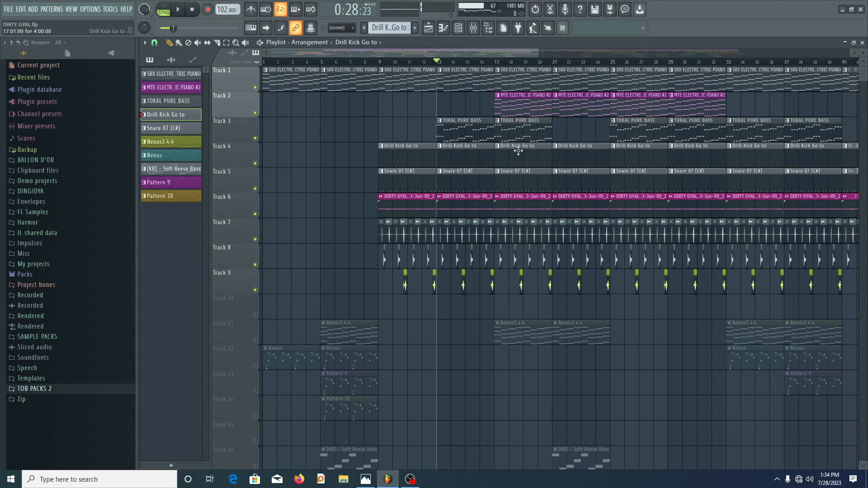
scroll(451, 174, up, 1)
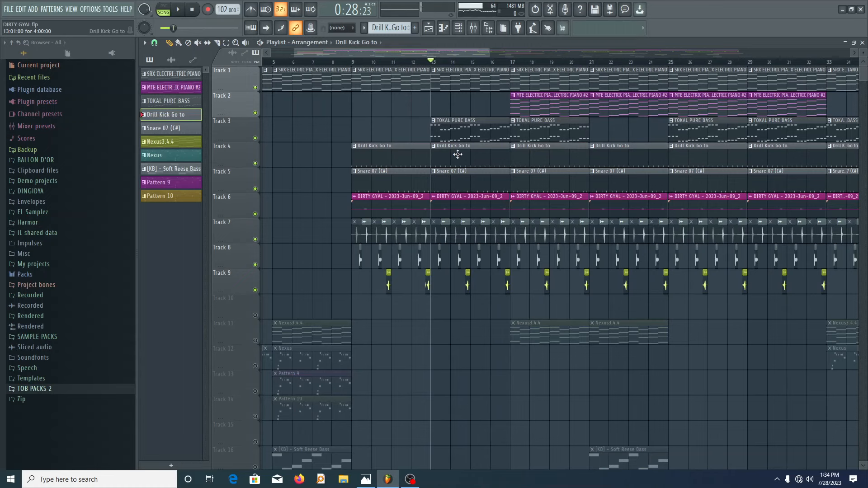
scroll(470, 138, down, 3)
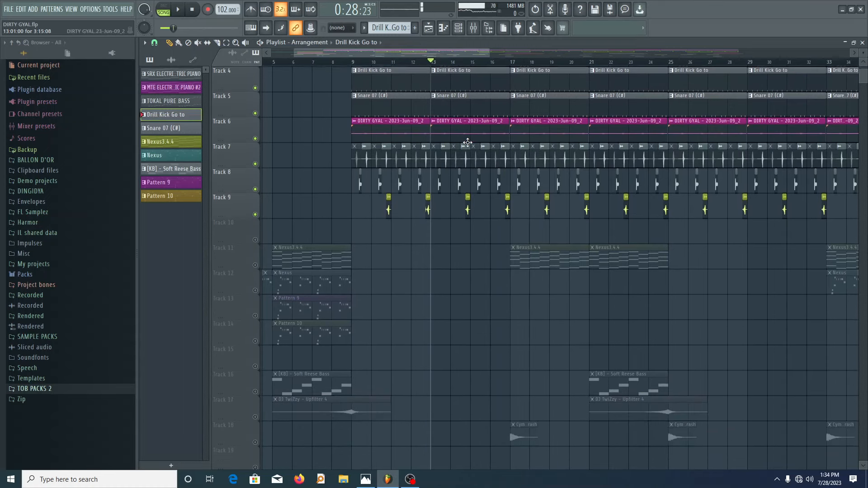
scroll(493, 151, down, 2)
scroll(481, 145, up, 1)
scroll(422, 146, up, 2)
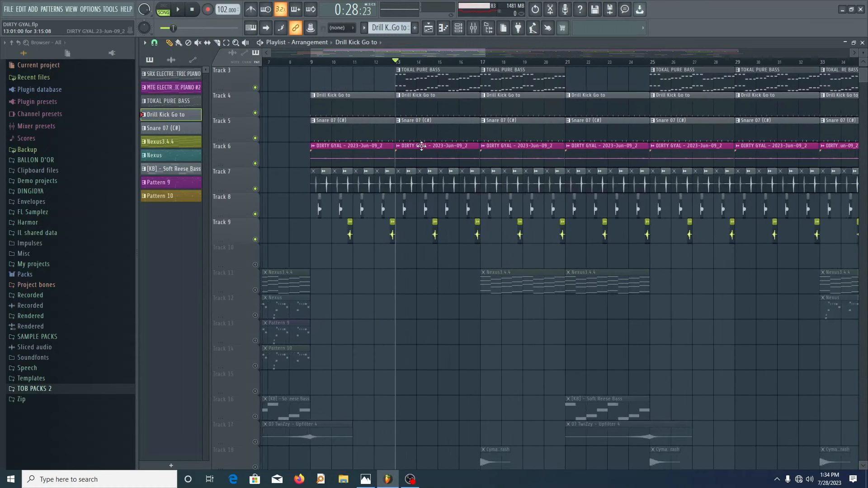
drag(308, 62, 482, 62)
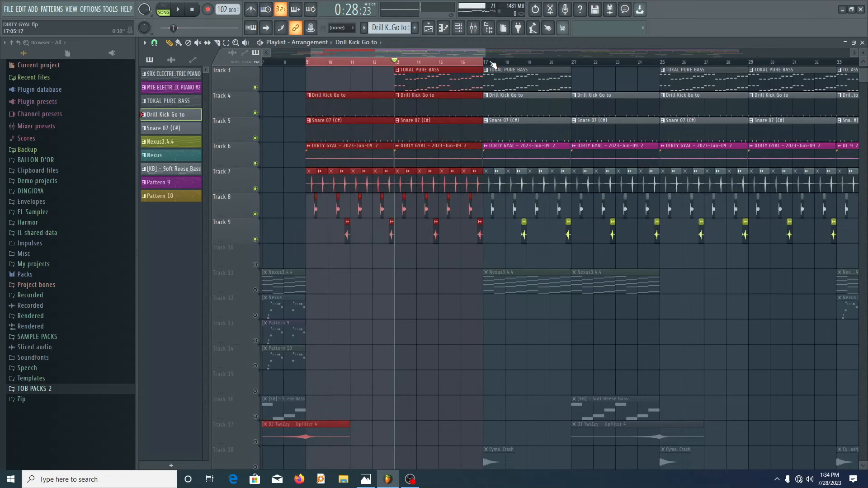
drag(482, 57, 485, 59)
click(483, 63)
key(ctrl+d)
Play the active tracks from bar 17, unmuting Track 11 with the Nexus3.4.4 pattern and replaying the section with it.
scroll(565, 137, up, 6)
scroll(542, 163, down, 3)
key(space)
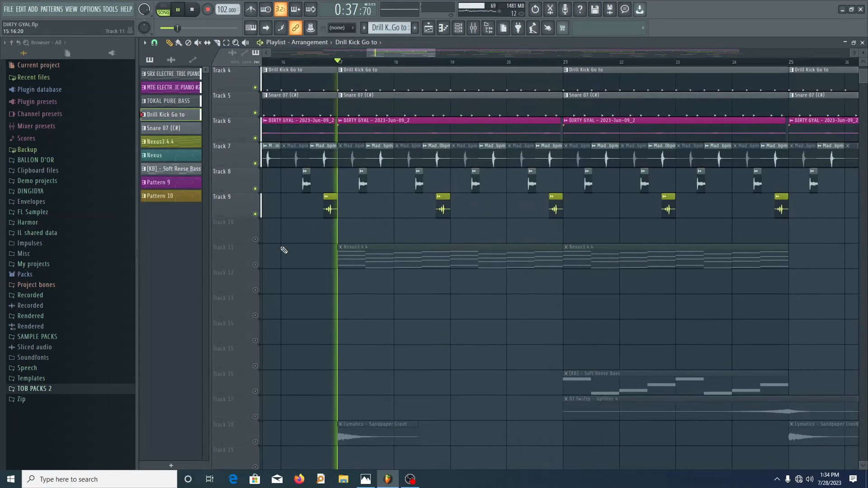
click(255, 265)
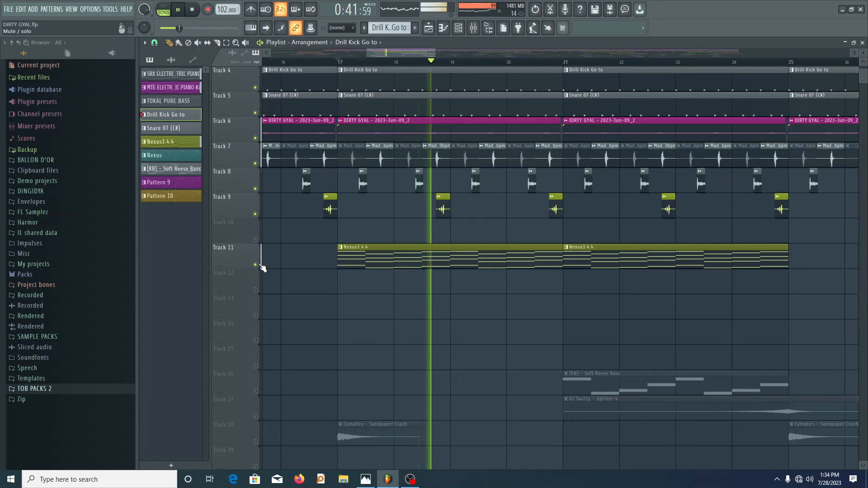
key(space)
key(space)
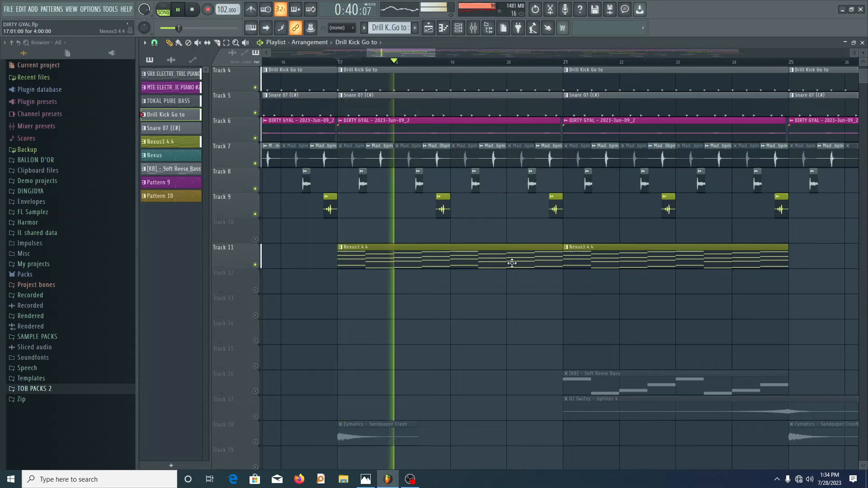
key(space)
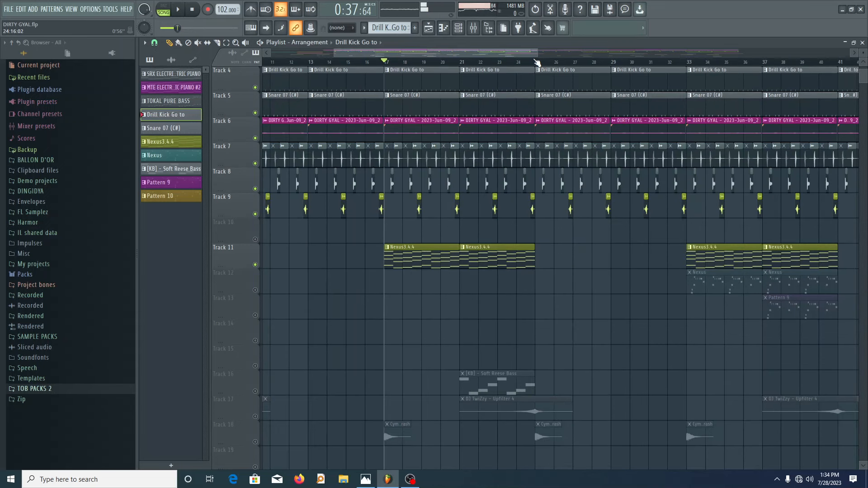
Play the active tracks briefly from bar 25.
scroll(539, 73, up, 3)
key(space)
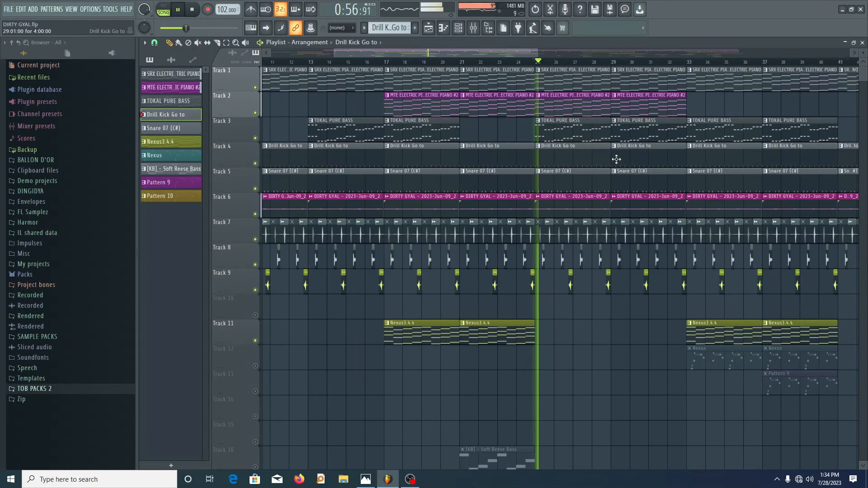
key(space)
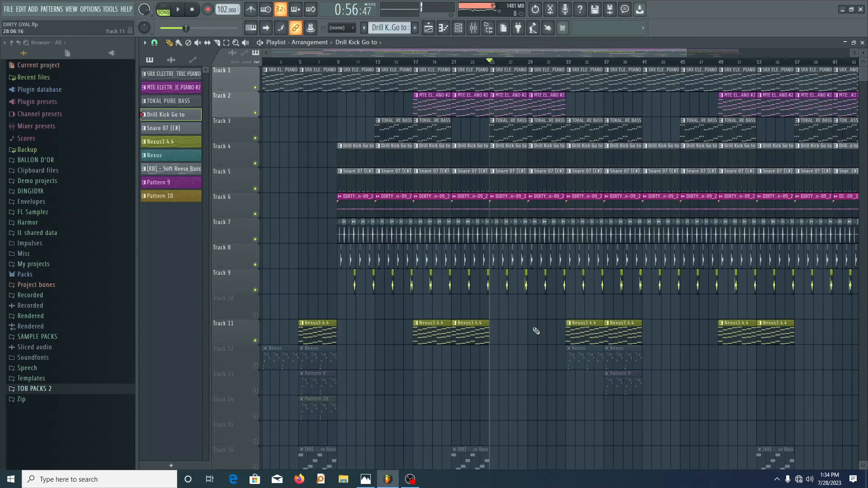
Move the playhead to bar 4 and solo Track 20 with the Danza Fill 2_104bpm clips.
scroll(601, 318, down, 1)
scroll(601, 318, down, 11)
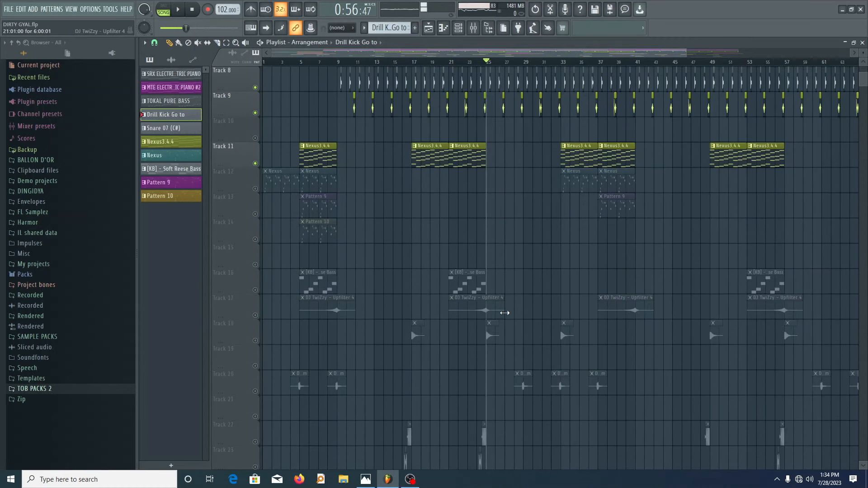
scroll(294, 232, down, 4)
scroll(294, 233, up, 4)
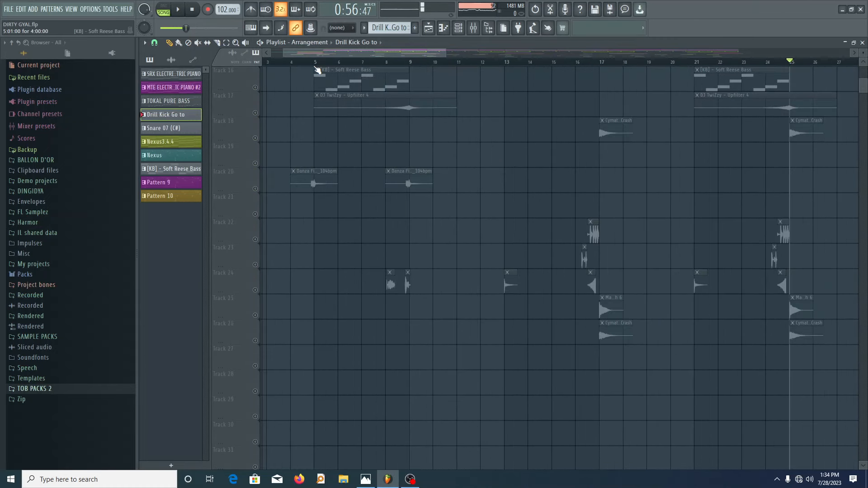
click(291, 62)
click(257, 190)
scroll(265, 188, up, 4)
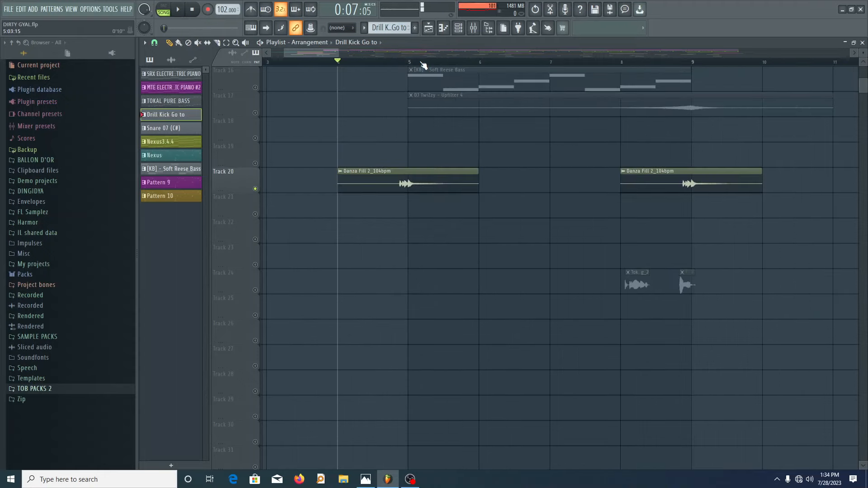
Unmute Tracks 12 and 1 alongside Track 20, and play the fill with them from bar 4.
scroll(363, 236, up, 9)
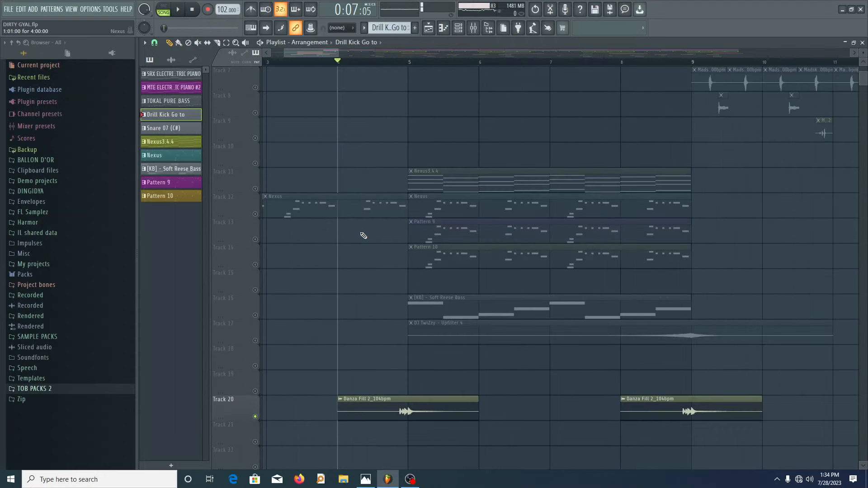
click(255, 214)
scroll(361, 189, up, 6)
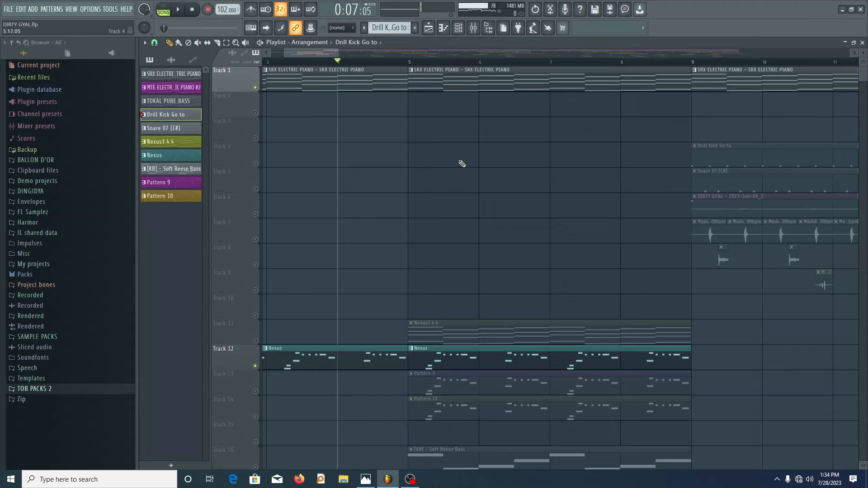
key(space)
scroll(462, 164, down, 10)
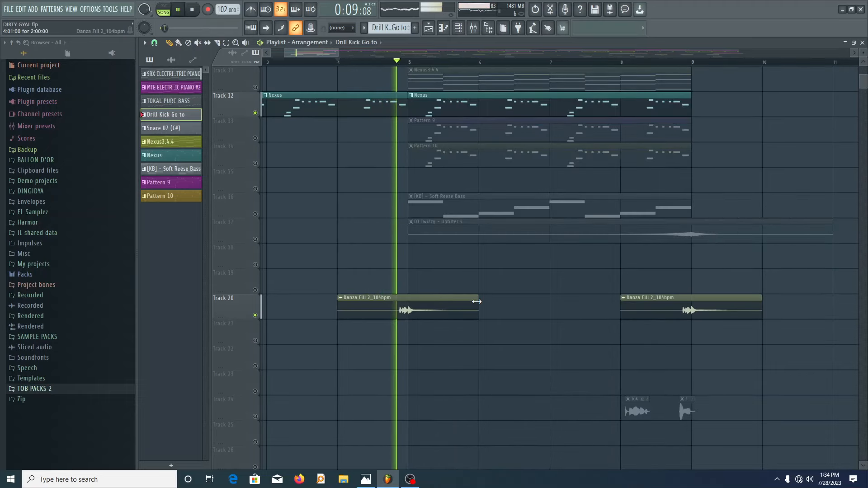
key(space)
Solo Track 17 with the DJ TwiZzy - Upfilter 4 clip, and unmute Track 20 alongside it.
scroll(468, 302, down, 3)
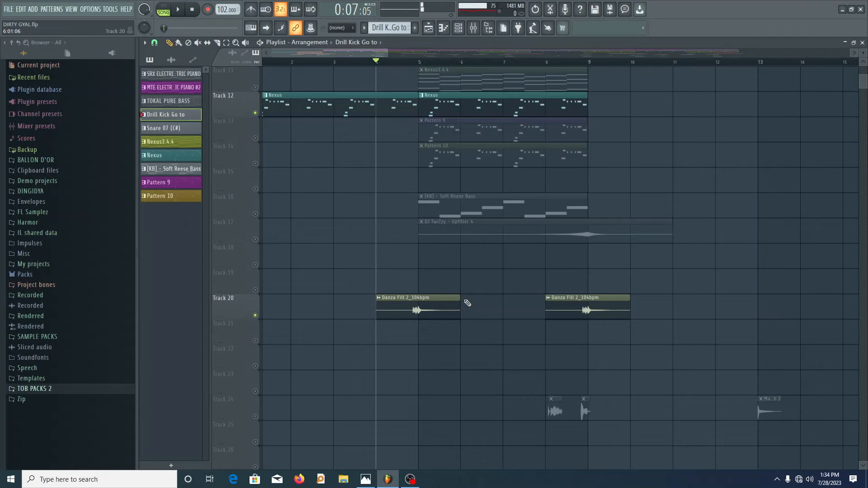
scroll(468, 303, down, 2)
right_click(254, 239)
click(255, 315)
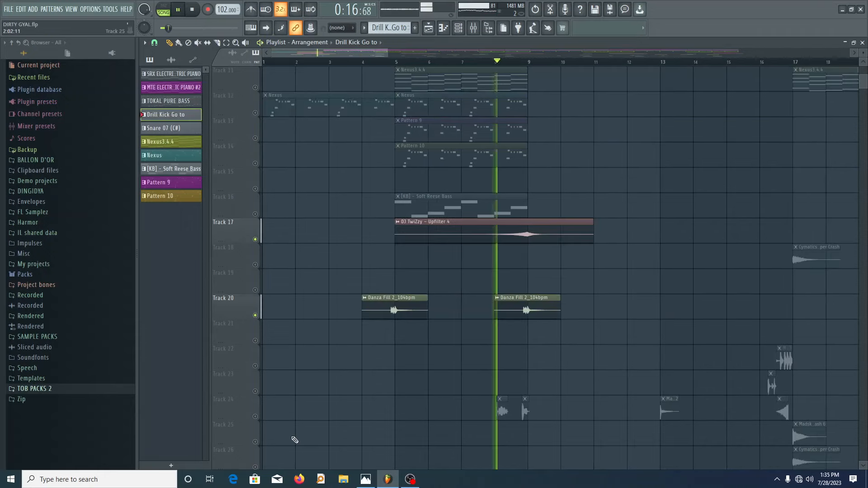
Unmute Track 24 alongside Tracks 17 and 20, and play them together from just before bar 8.
click(255, 417)
scroll(262, 419, down, 3)
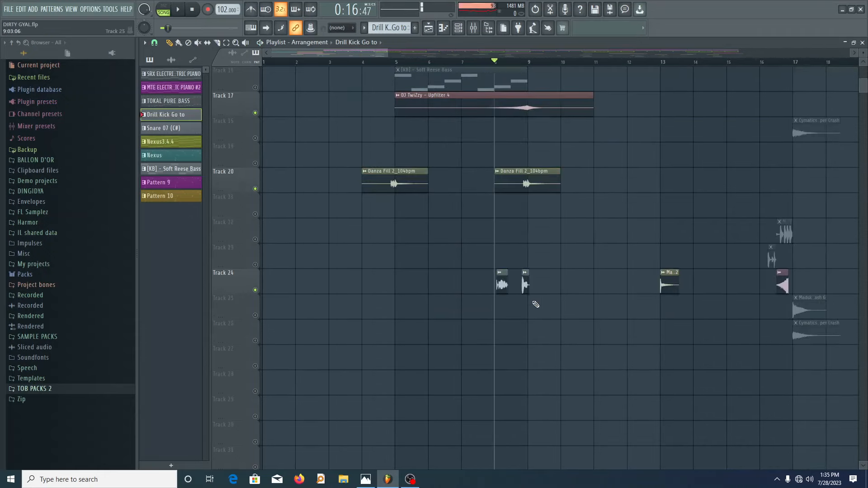
key(space)
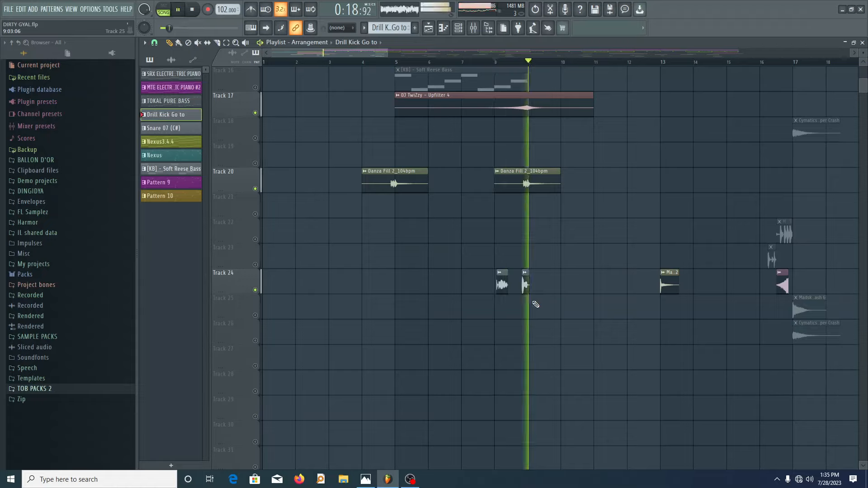
key(space)
Move the playhead to bar 13, solo Track 24, and restore playback of all tracks.
click(660, 63)
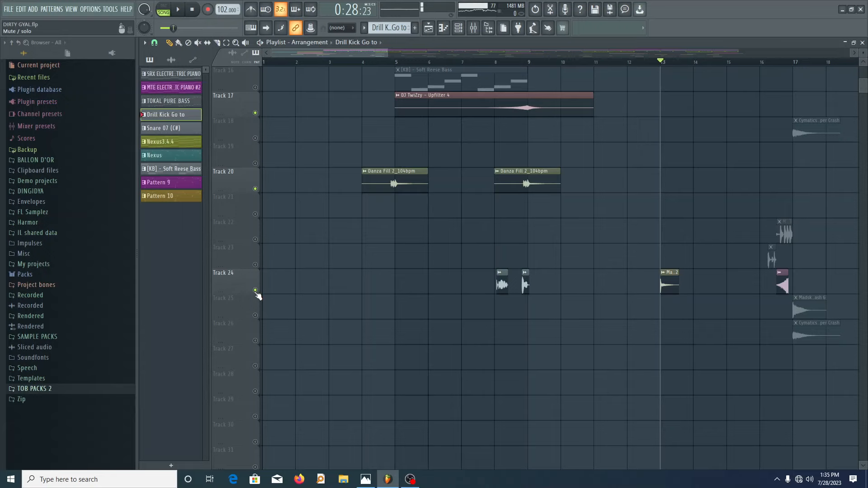
right_click(255, 291)
right_click(256, 292)
scroll(520, 381, down, 3)
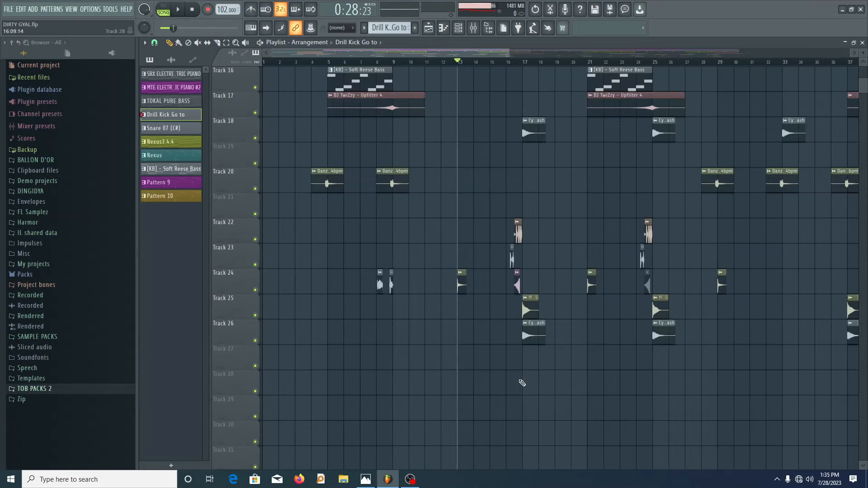
scroll(377, 64, up, 3)
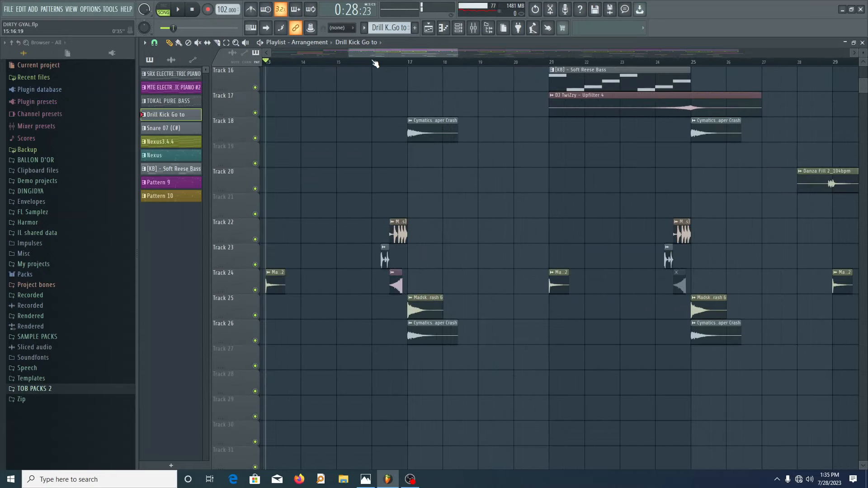
Move the playhead to bar 16, solo Track 22 with the Madsko - Fill (Toms) clips, and play it.
click(374, 62)
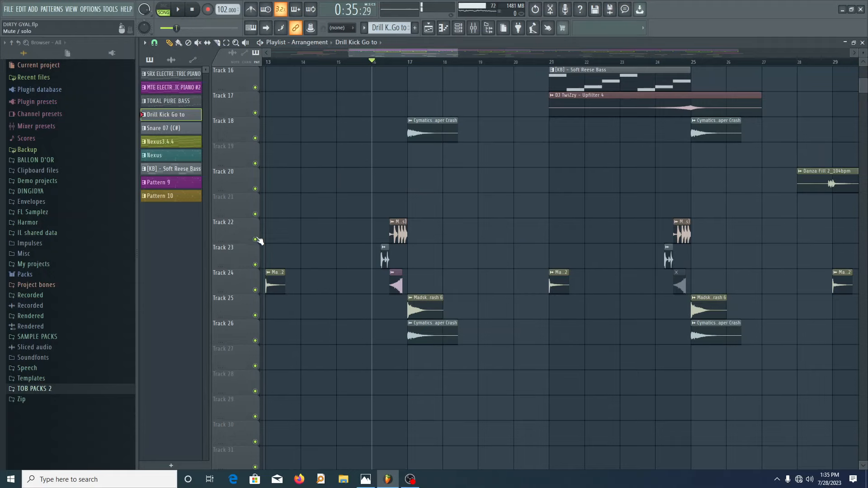
right_click(255, 239)
key(space)
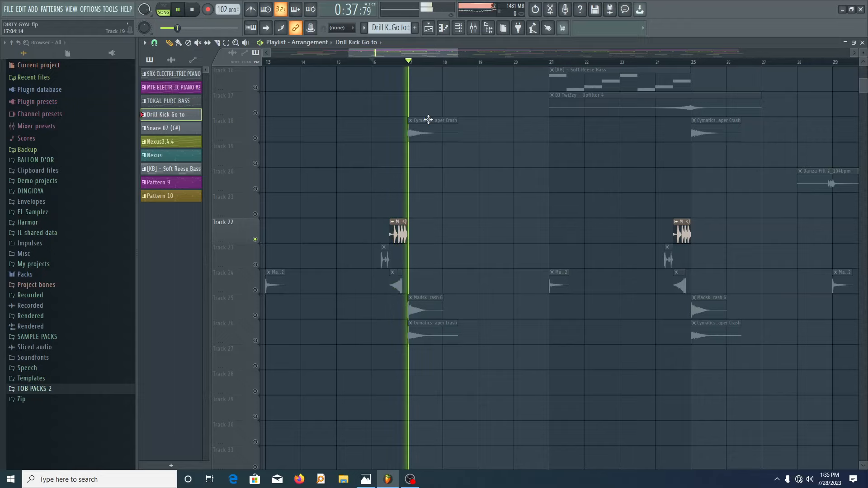
key(space)
Unmute Tracks 23 and 24 alongside Track 22, and play the three fills together from bar 16.
scroll(408, 294, up, 3)
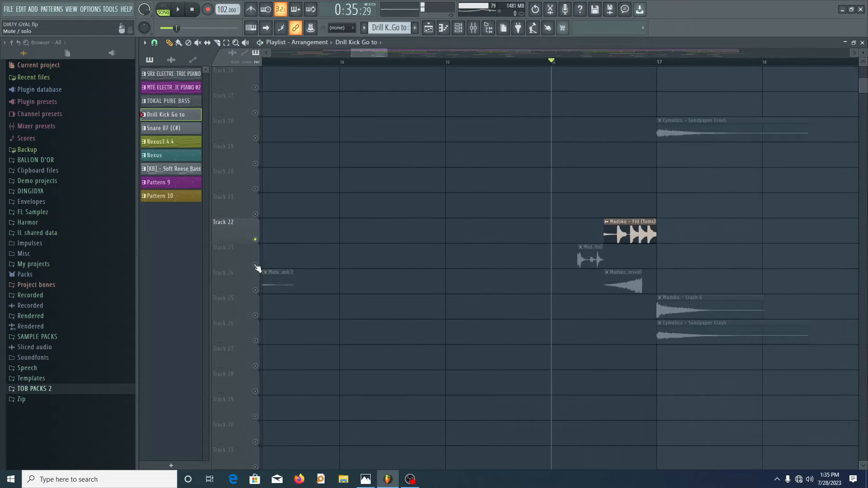
drag(255, 265, 255, 290)
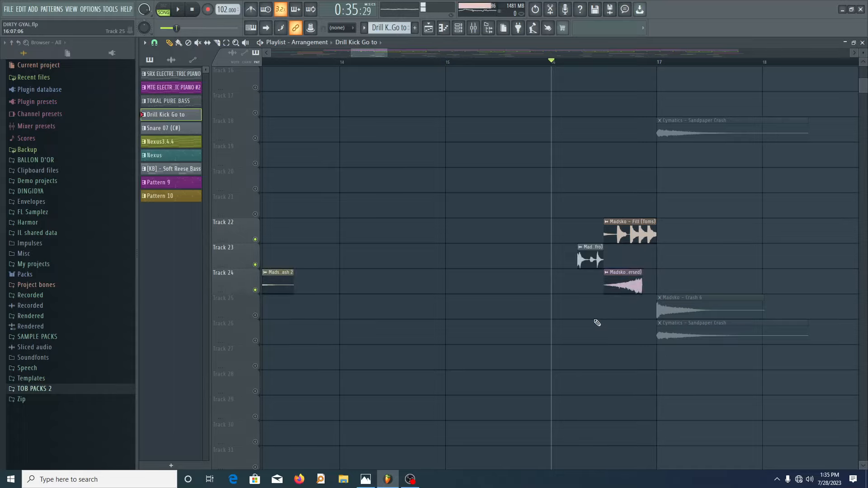
scroll(597, 322, up, 3)
scroll(507, 359, down, 2)
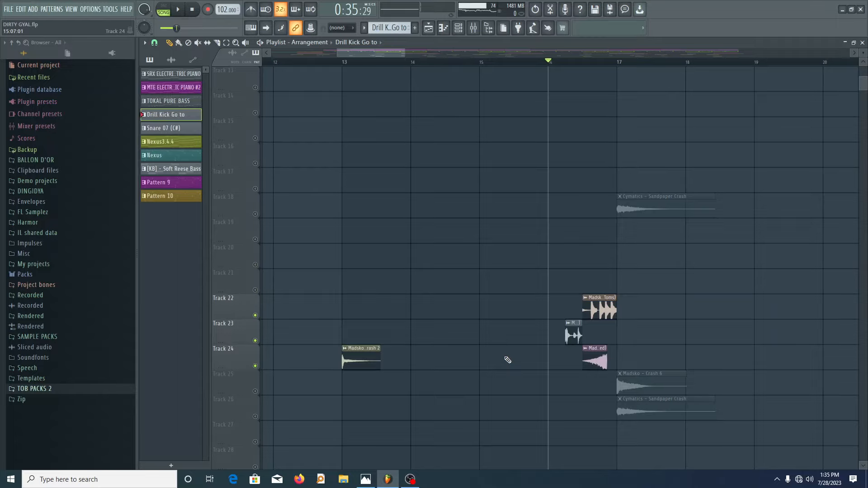
scroll(590, 320, up, 2)
scroll(607, 250, down, 4)
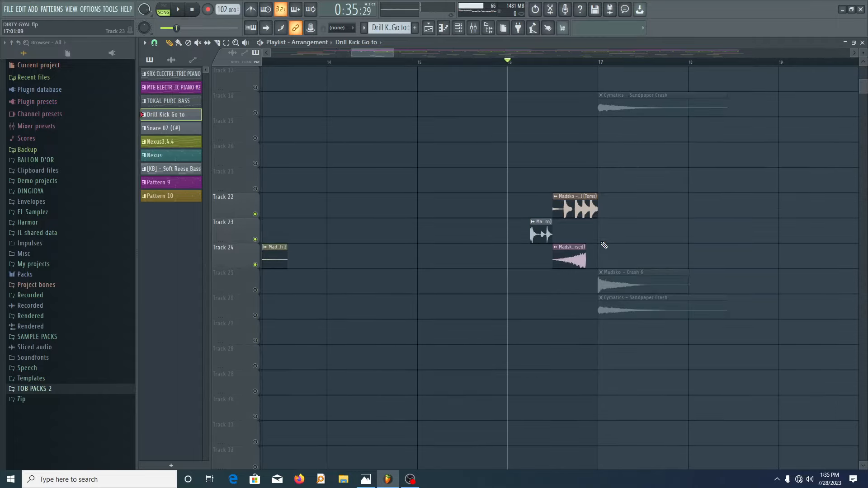
scroll(604, 245, up, 2)
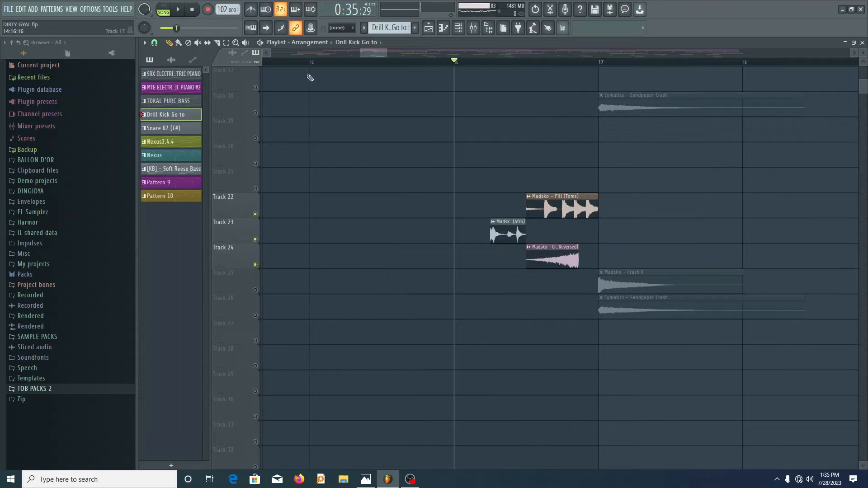
click(310, 62)
click(454, 62)
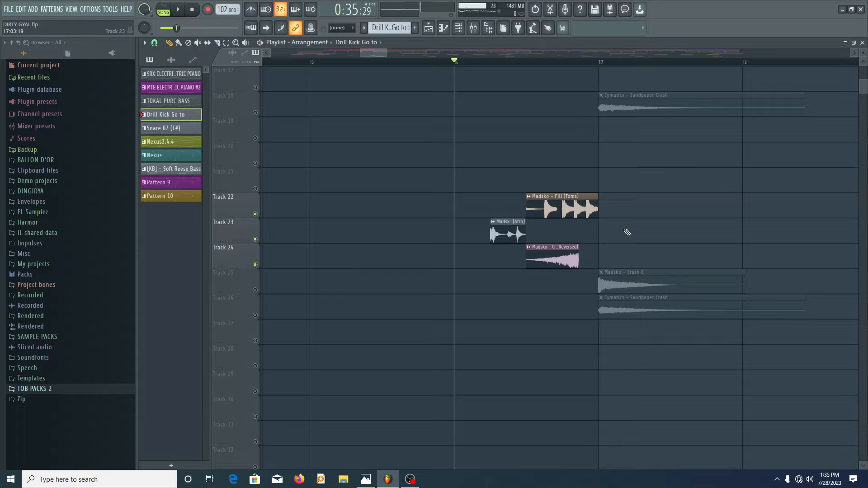
key(space)
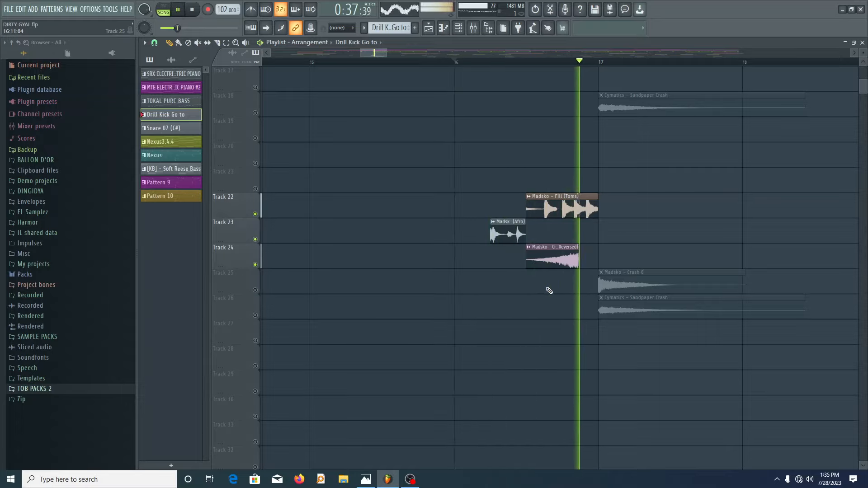
key(space)
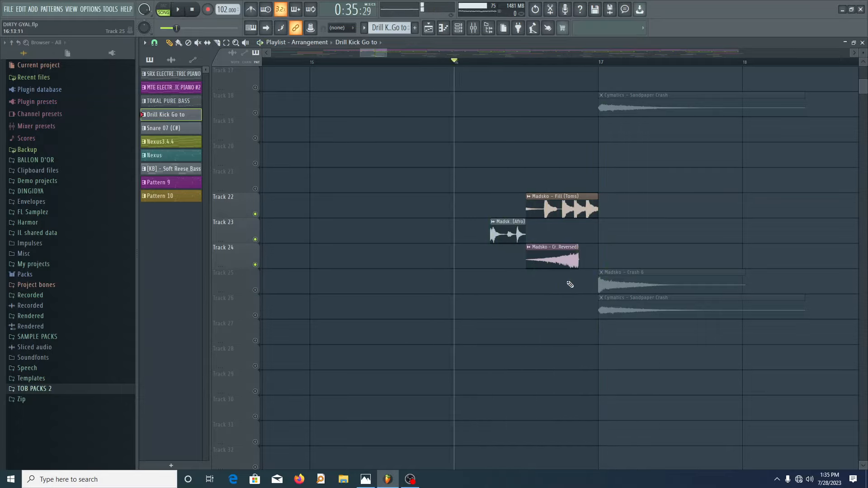
View the sample settings of the Madsko - Crash 4 (Reversed) clip on Track 24, and close them.
click(547, 218)
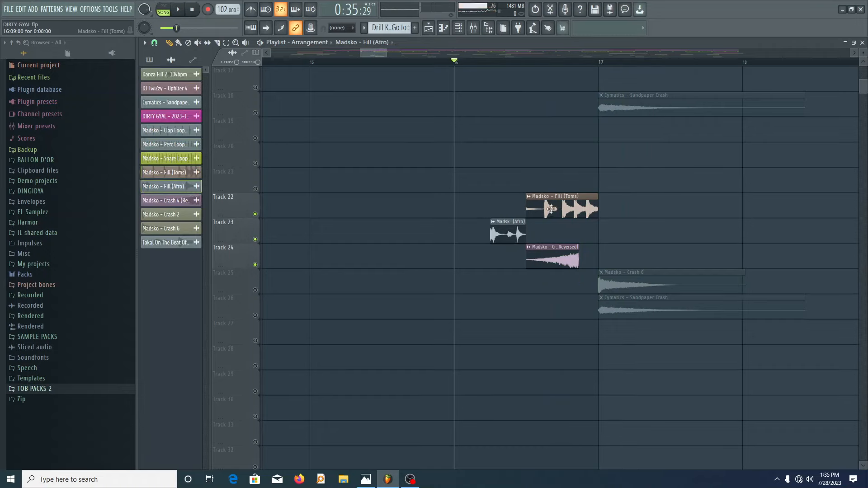
click(555, 252)
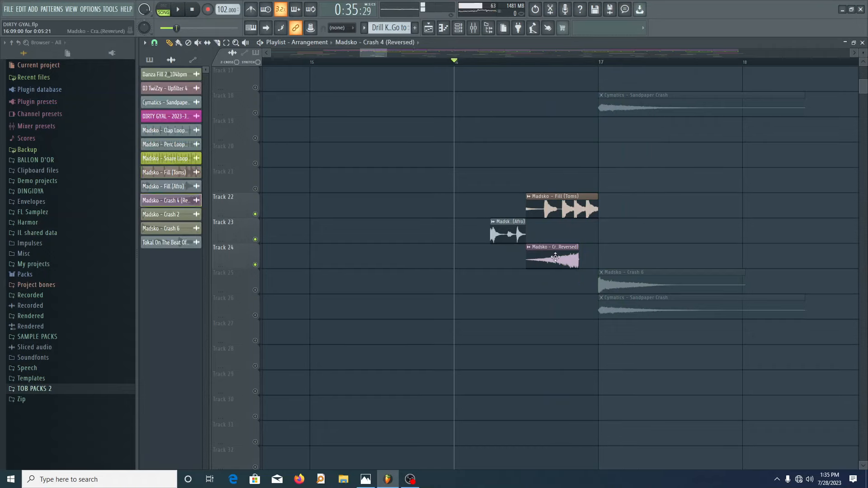
double_click(555, 257)
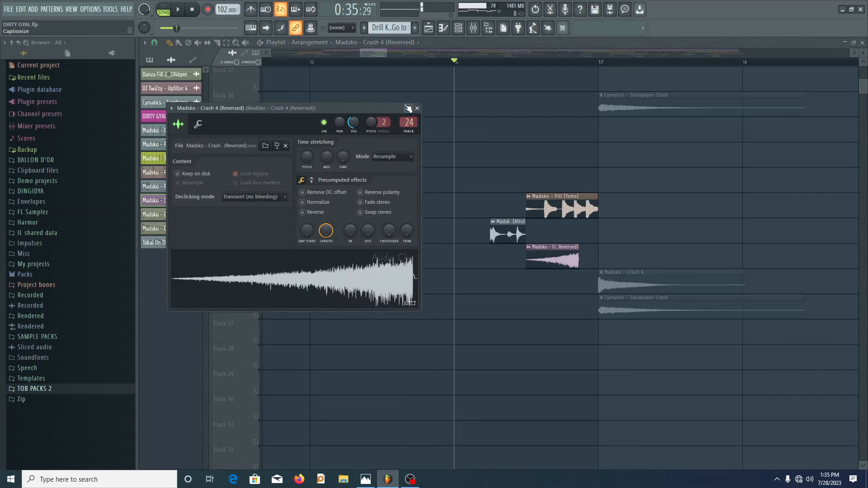
click(417, 109)
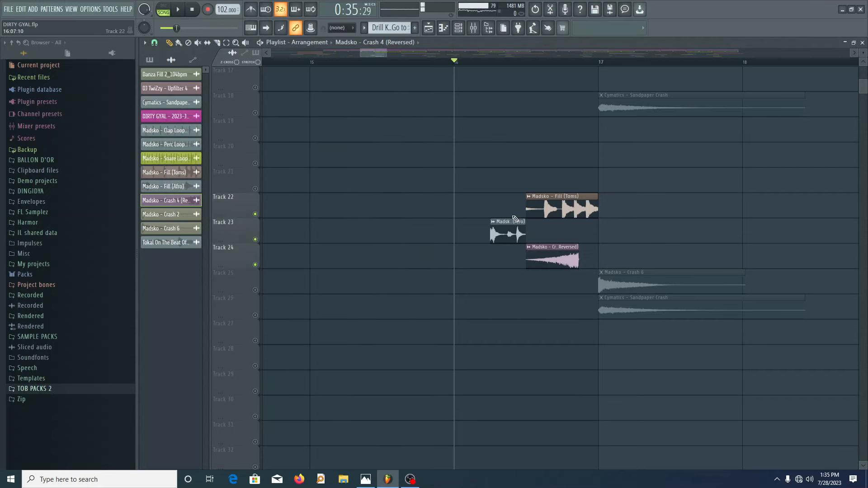
Unmute Tracks 3 to 9 so the bass, drums and percussion loops sound with the fills.
scroll(571, 234, up, 4)
scroll(571, 233, up, 3)
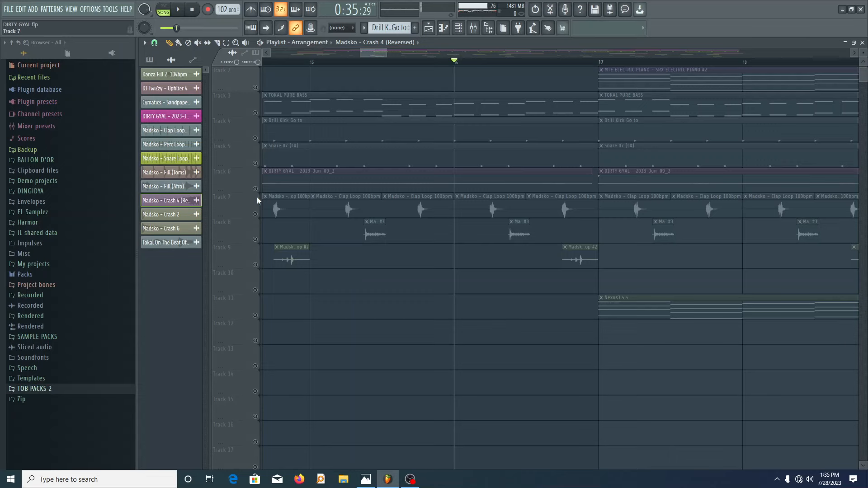
click(255, 213)
click(255, 239)
click(255, 264)
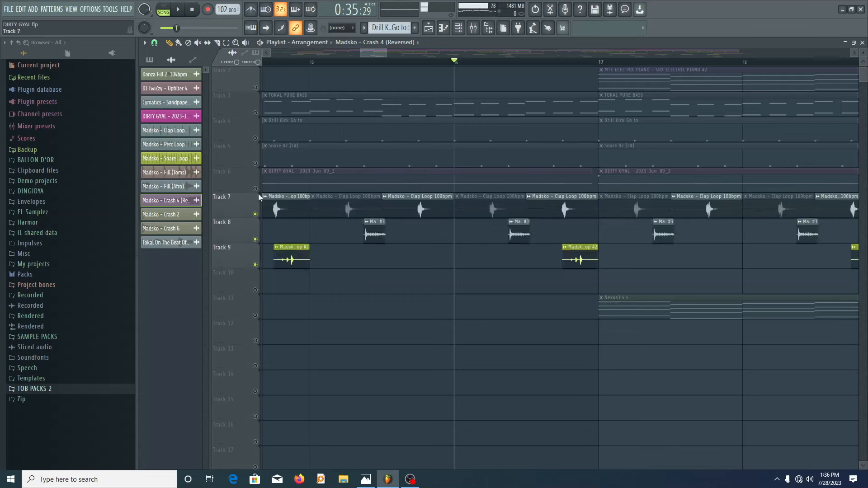
click(255, 163)
click(255, 137)
click(255, 113)
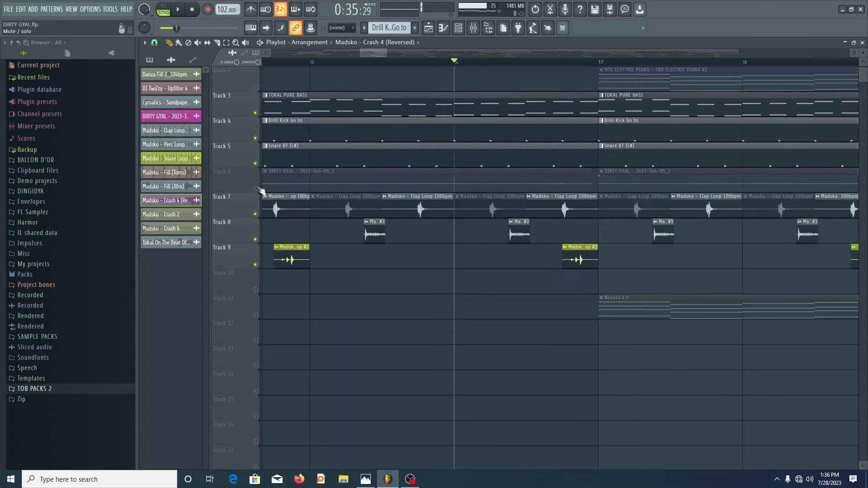
click(255, 188)
Play the fills with the beat from bar 16, unmuting Track 18 with the Cymatics - Sandpaper Crash clip.
key(space)
scroll(552, 304, down, 3)
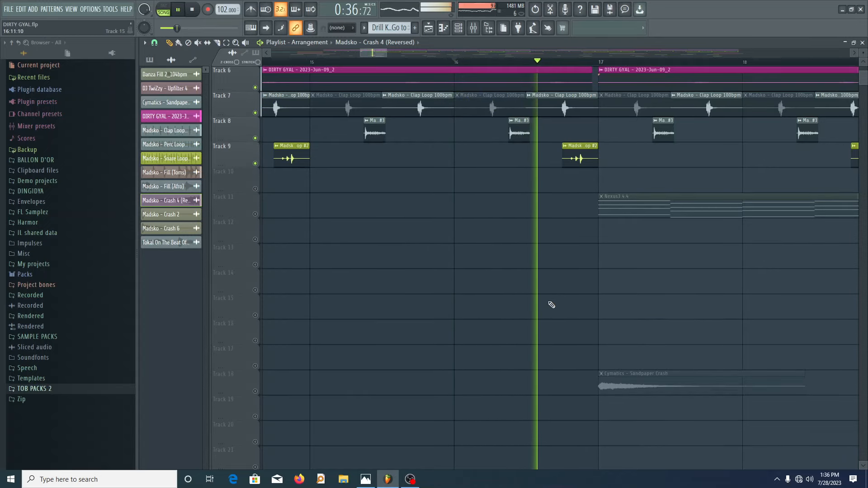
scroll(577, 325, down, 1)
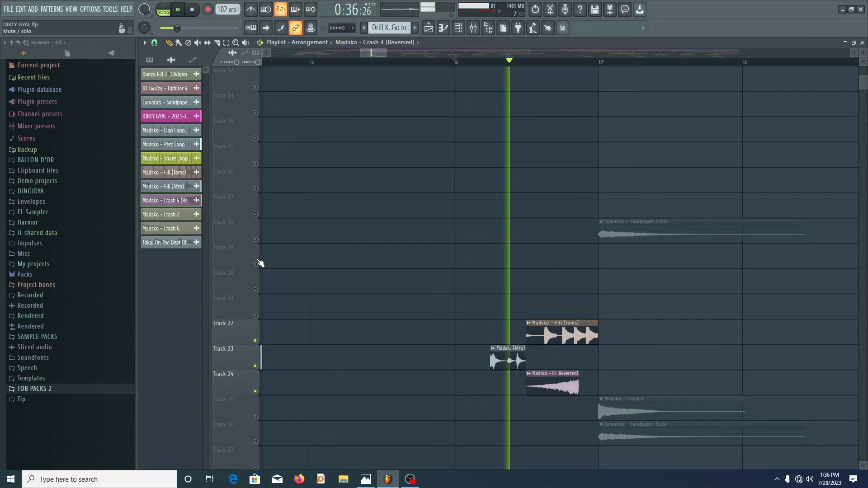
click(255, 239)
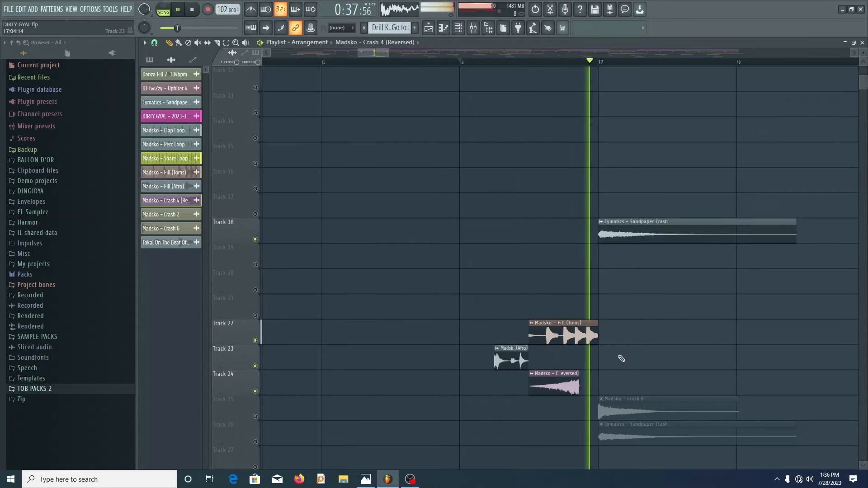
scroll(622, 357, down, 3)
key(space)
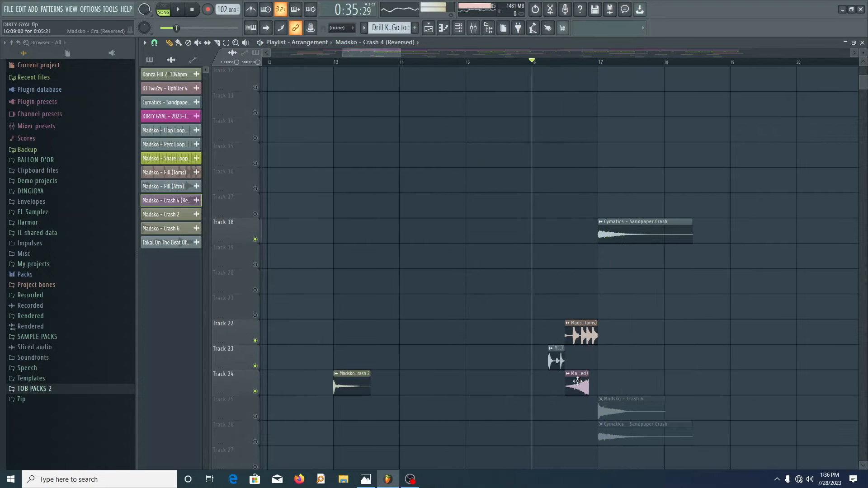
Unmute Tracks 25 and 26 with the crash clips, and play the transition again from bar 16.
scroll(577, 382, down, 2)
scroll(612, 350, down, 2)
scroll(682, 310, up, 1)
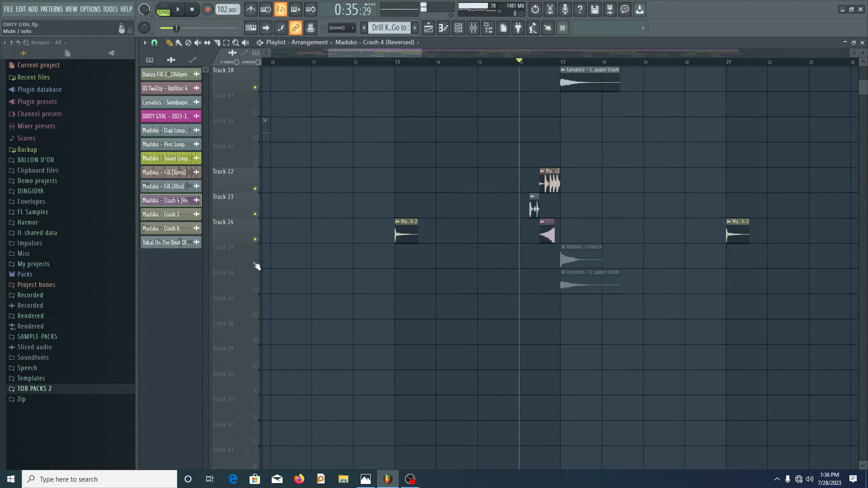
click(255, 265)
click(255, 290)
key(space)
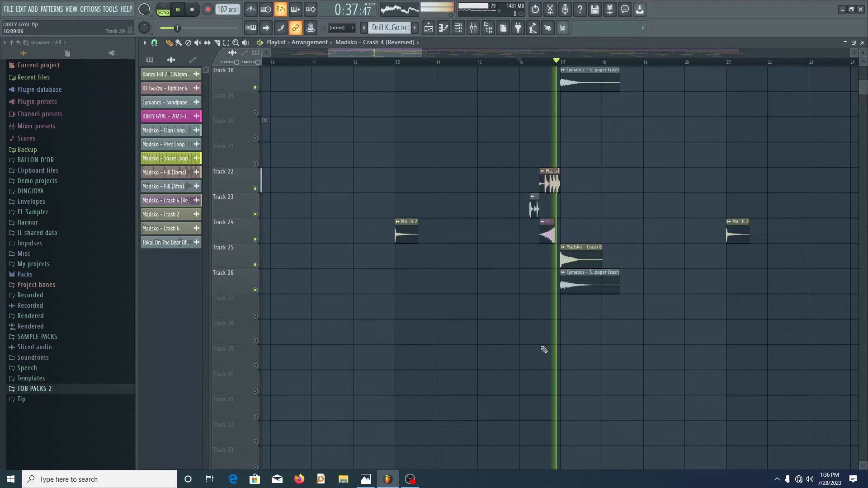
key(space)
Move the playhead to bar 65 near the end of the arrangement, and restore playback of all tracks.
scroll(649, 325, up, 2)
scroll(649, 326, down, 2)
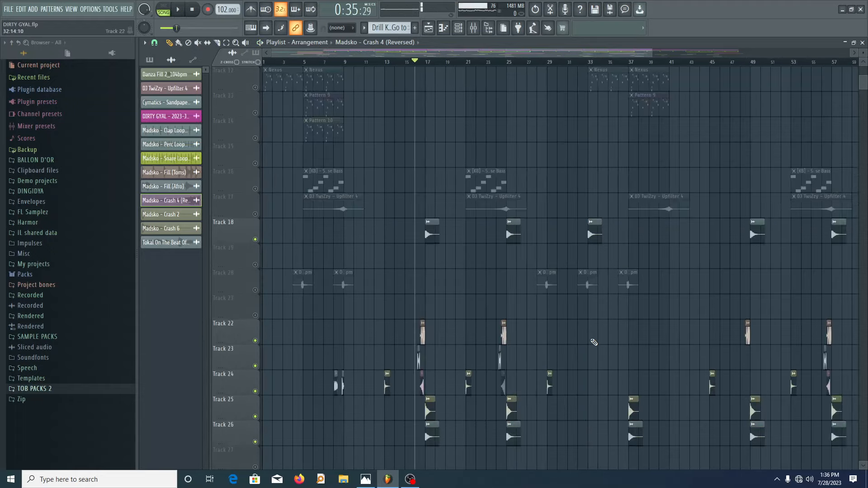
scroll(602, 344, up, 2)
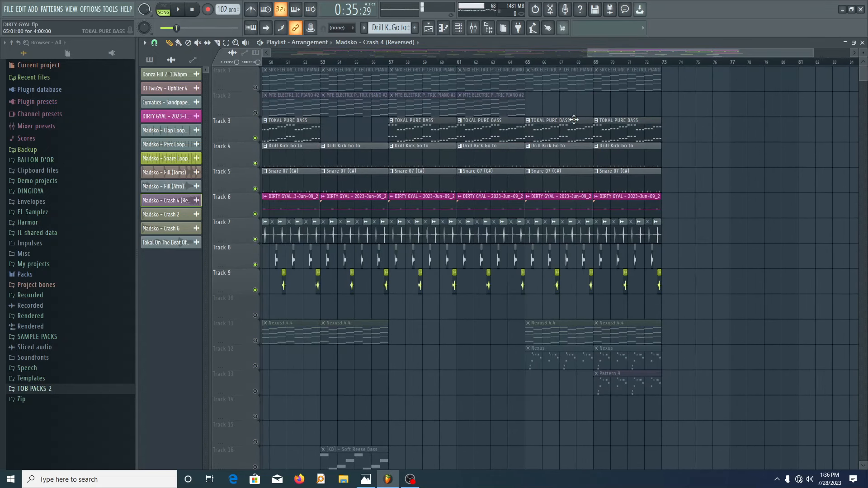
click(524, 62)
scroll(760, 295, down, 6)
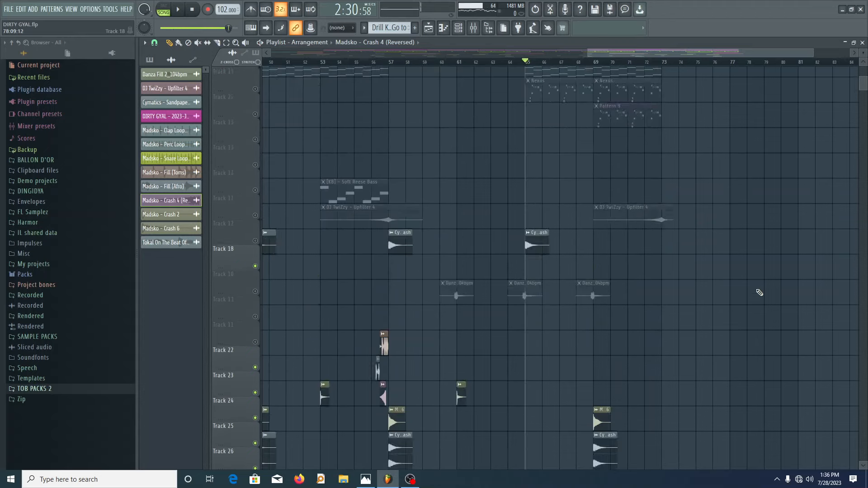
scroll(775, 290, up, 1)
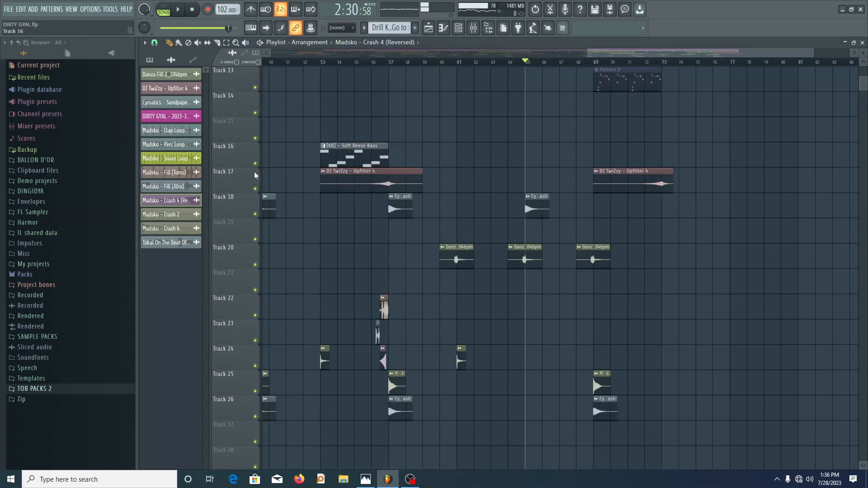
Save the project, and bring the upper tracks of the arrangement's second half into view.
key(ctrl+s)
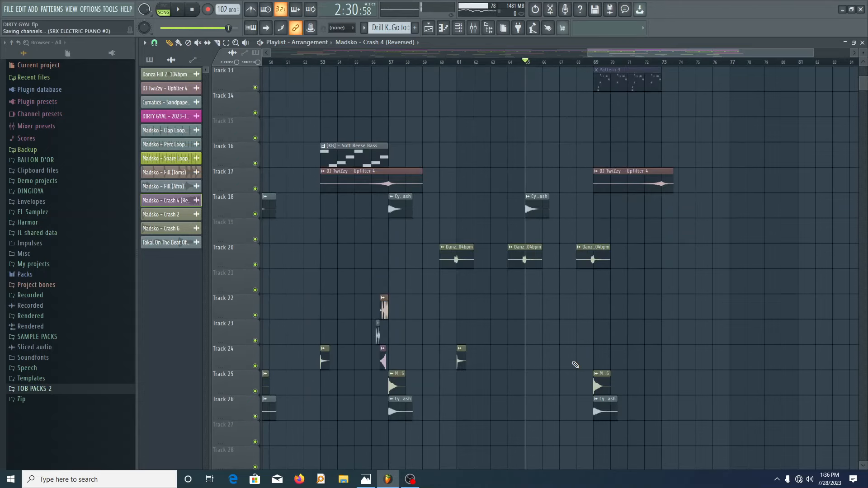
scroll(682, 313, up, 6)
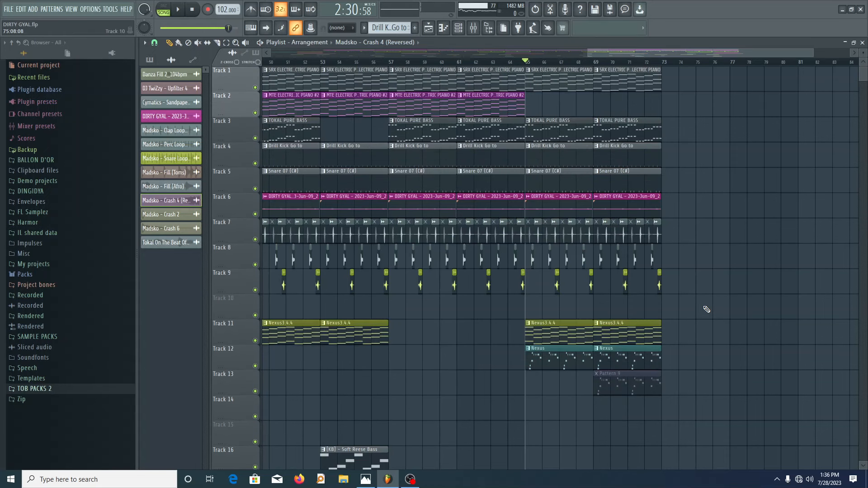
ctrl+scroll(707, 309, down, 2)
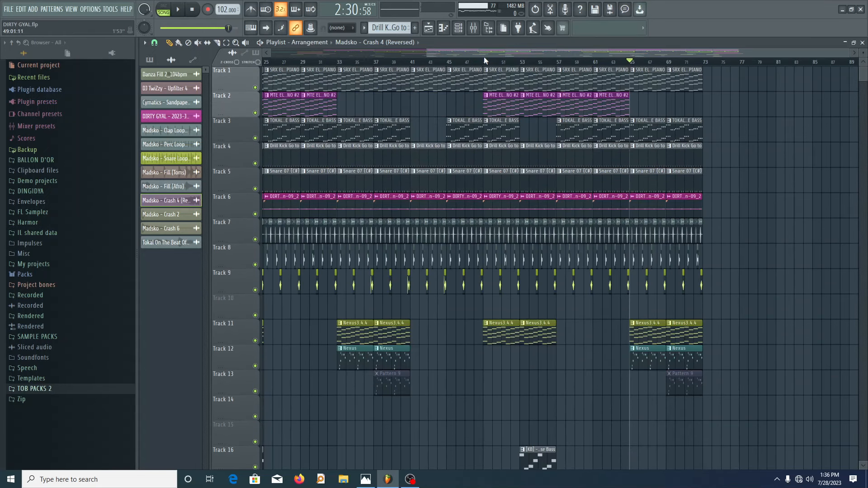
Return the playhead to the start of the arrangement and open the mixer.
drag(486, 54, 271, 56)
click(263, 62)
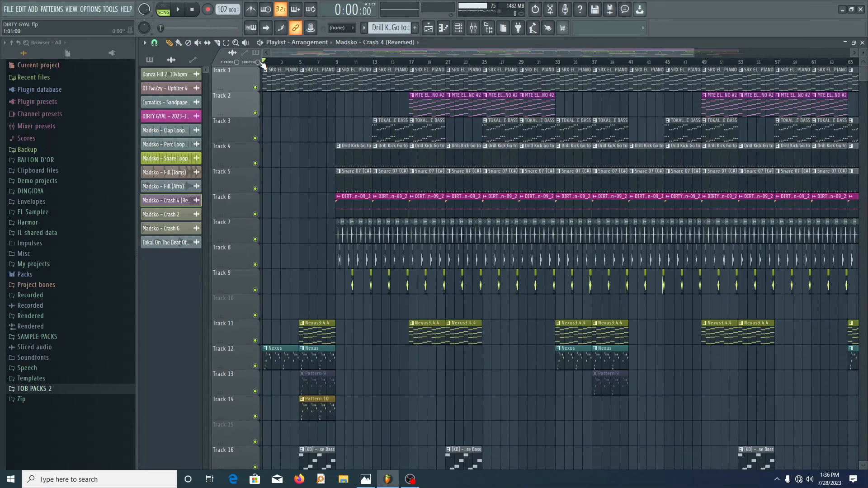
key(F9)
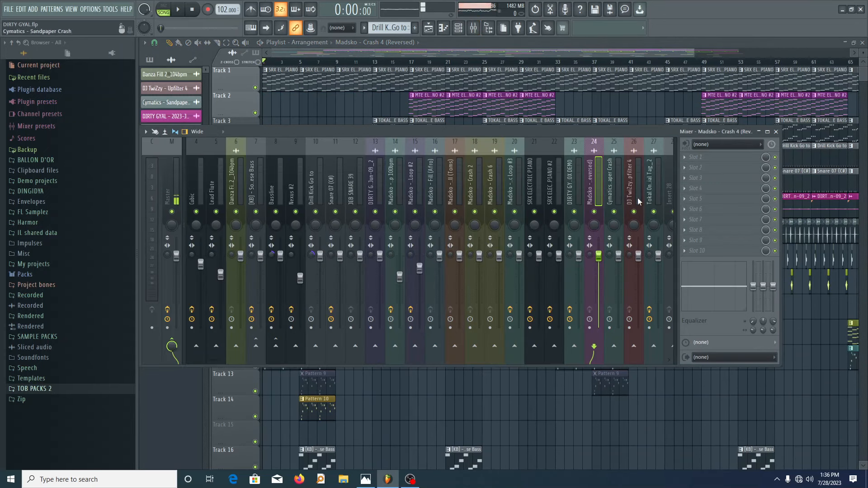
Review the effect chains of the mixer tracks from SRX ELECTRIC PIANO #2 back to the Madsko clap loop on insert 14.
click(570, 196)
click(550, 194)
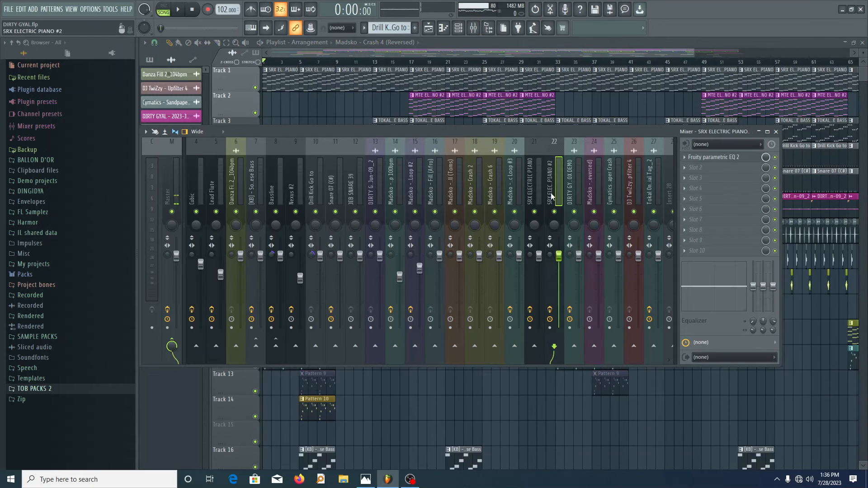
key(Left)
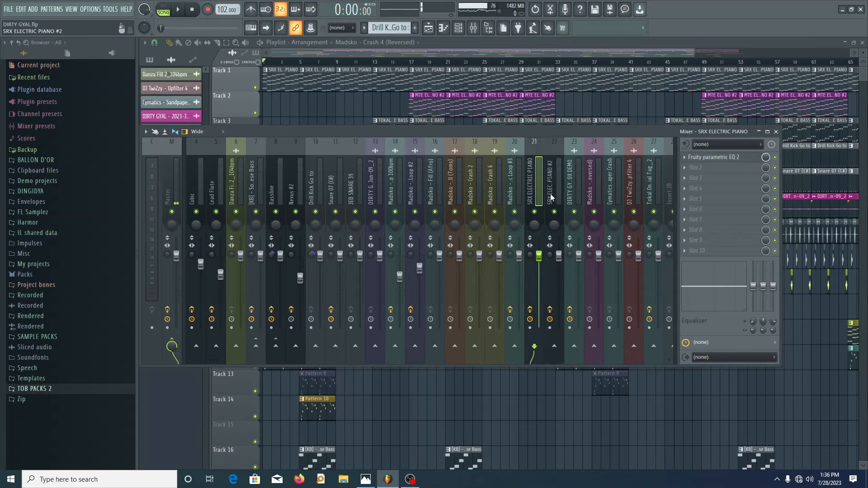
key(Left)
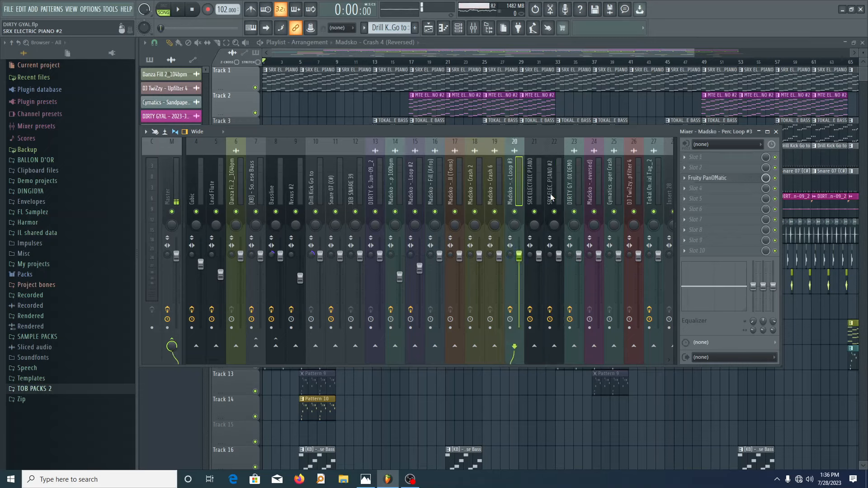
key(Left)
key(Left)
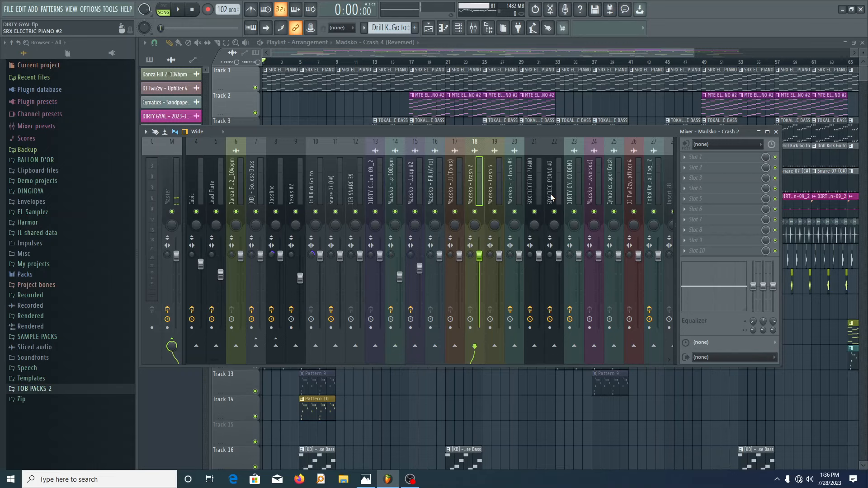
key(Left)
key(Left)
key(Left)
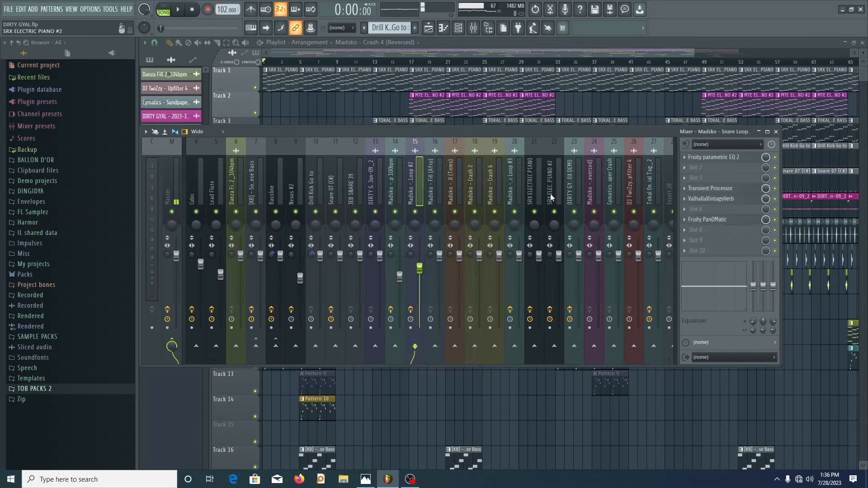
key(Left)
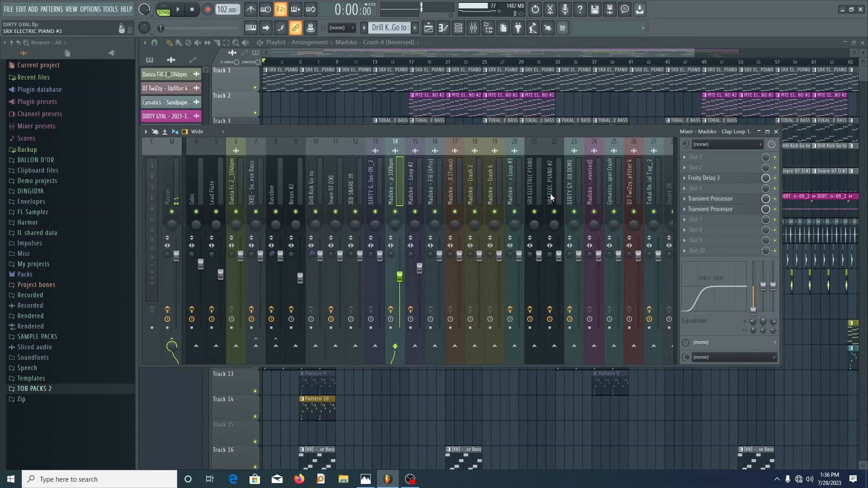
Examine the effect chains of inserts 13 back to 6, including the snare and kick, and those of Soft Reese Bass and Bassline.
key(Left)
key(Left)
key(Left)
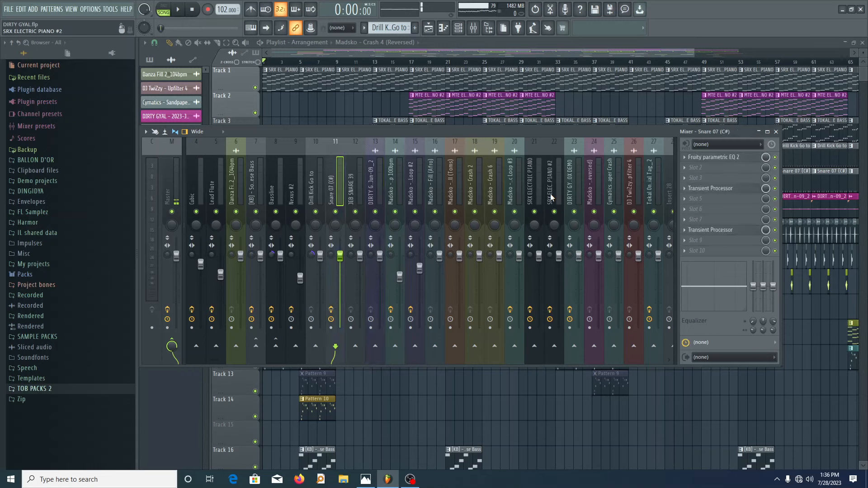
key(Left)
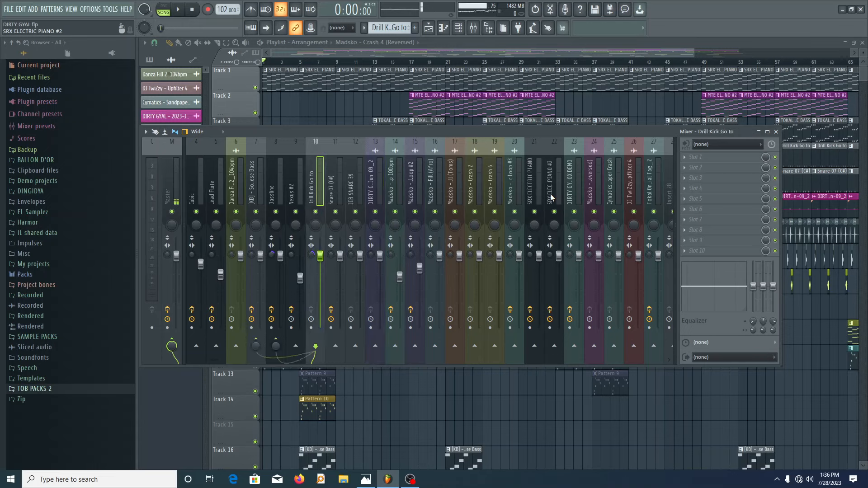
key(Left)
key(Left)
key(Left)
key(Left)
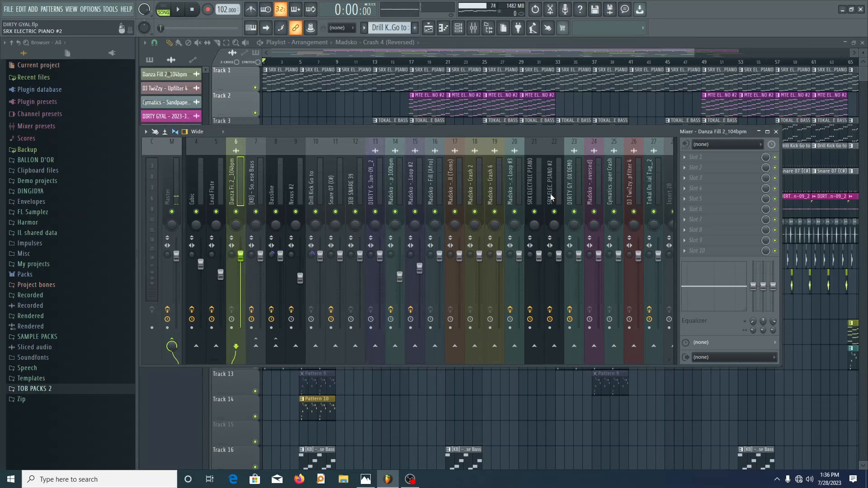
key(Right)
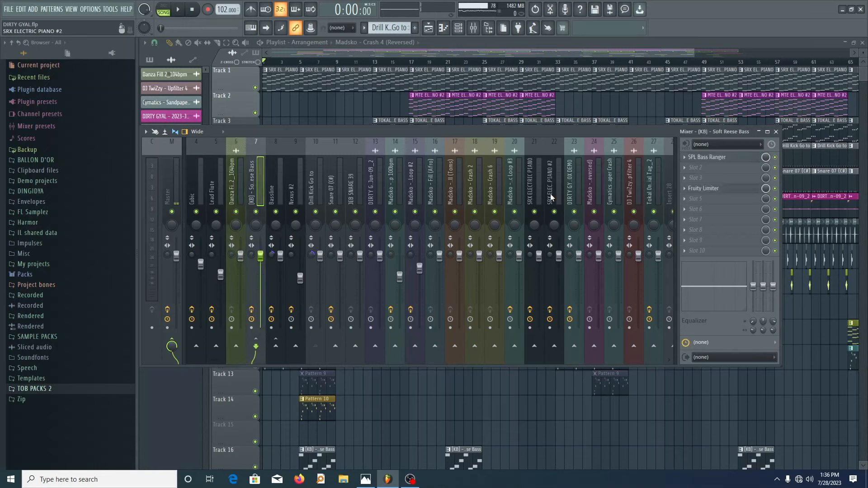
key(Right)
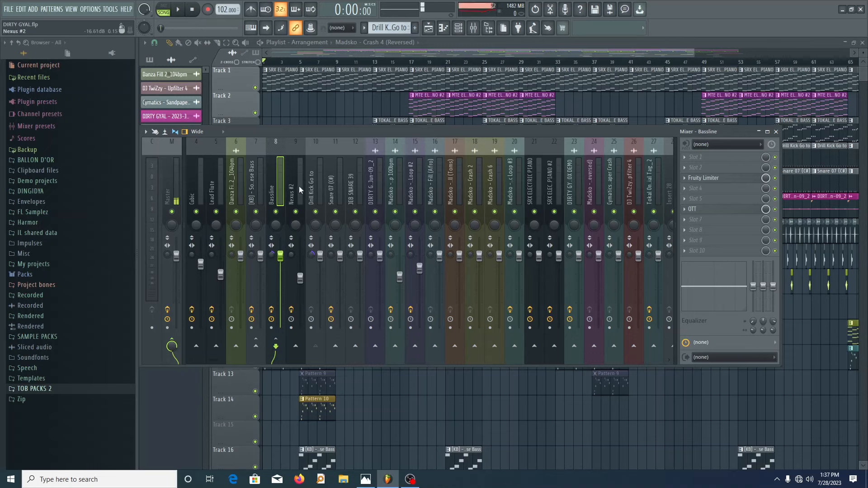
Check the effects on Soft Reese Bass and step back through the lead inserts to Nexus3.4.4 and the Current track.
click(264, 187)
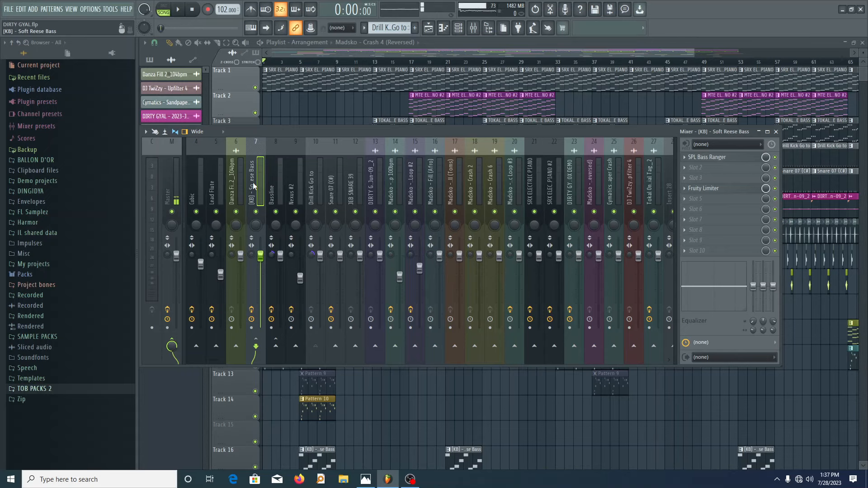
key(Left)
key(Left)
key(Left)
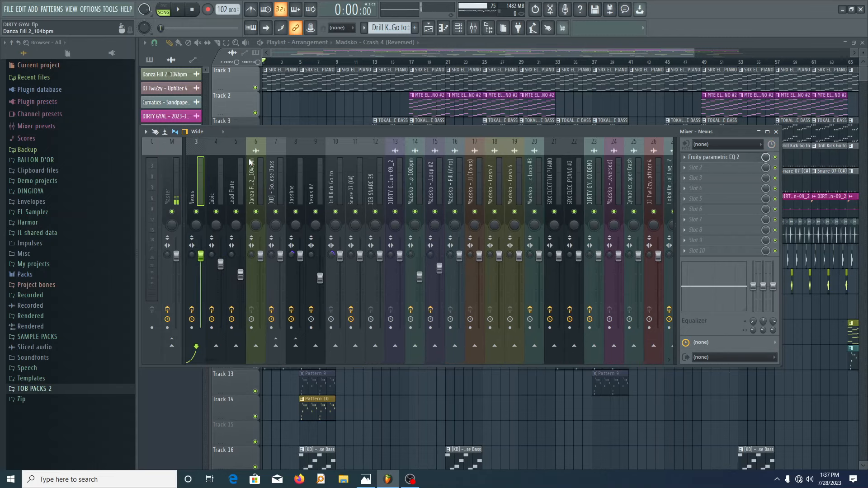
key(Left)
key(Left)
key(Left)
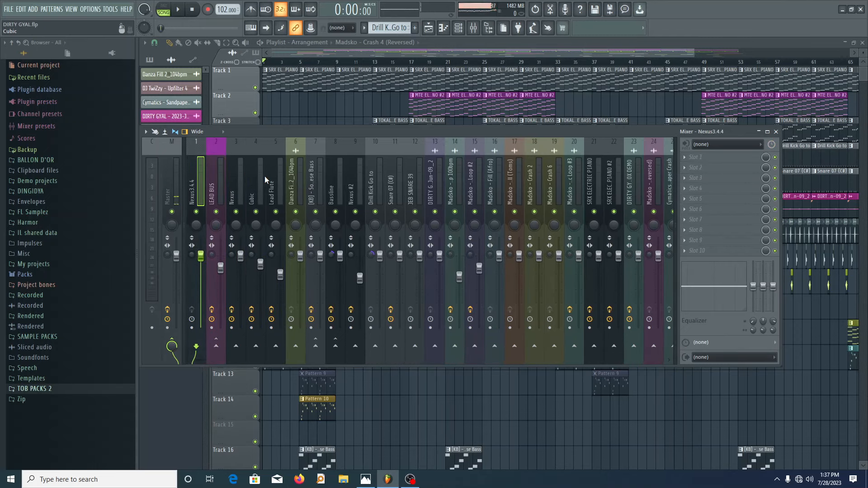
key(Left)
key(Left)
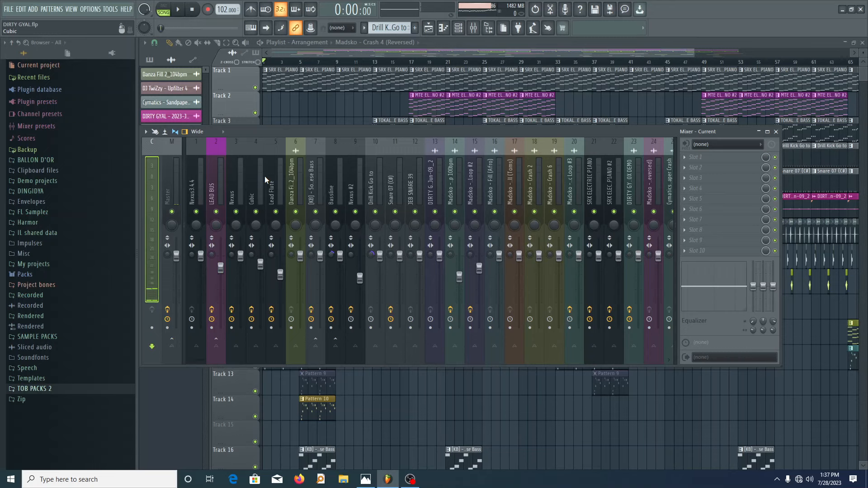
Select the Master track and inspect its FabFilter Pro-Q 2 equalizer curve.
key(Right)
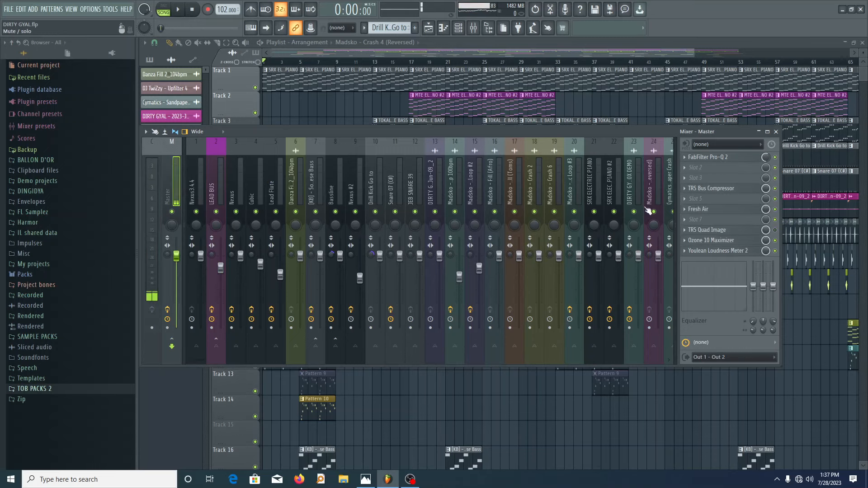
click(722, 156)
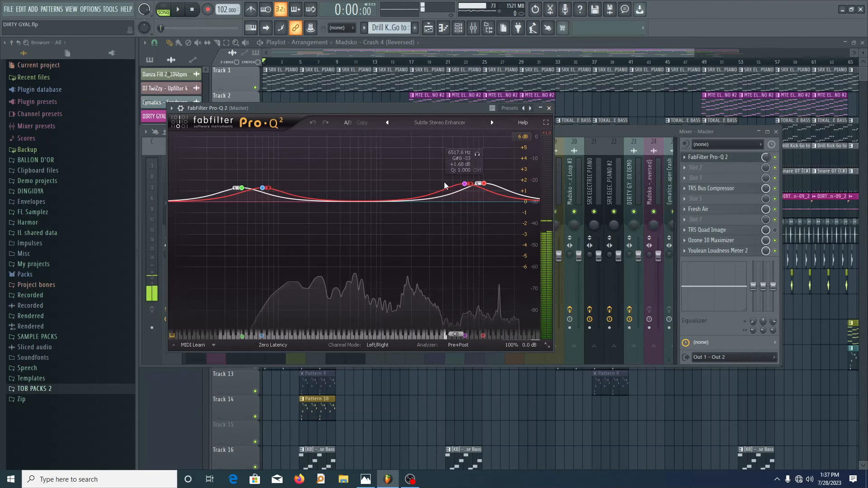
click(549, 108)
Inspect the Master's TR5 Bus Compressor settings and its list of presets, keeping Low Level Compression.
click(722, 192)
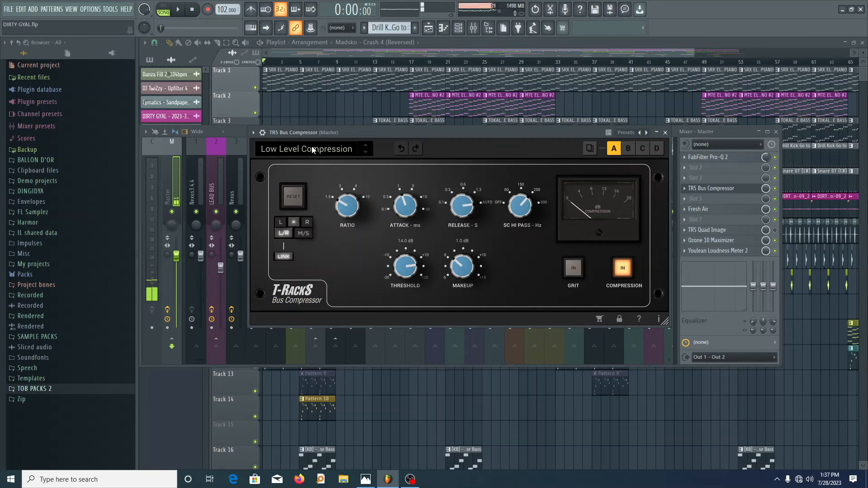
click(325, 151)
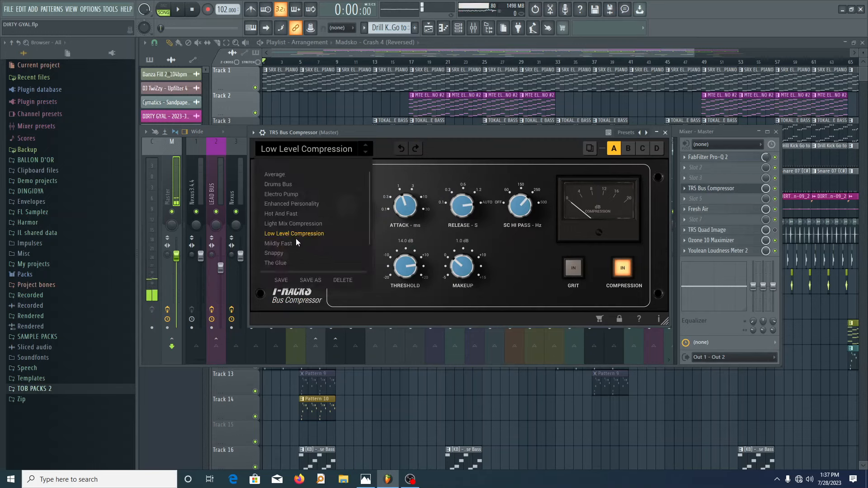
click(451, 155)
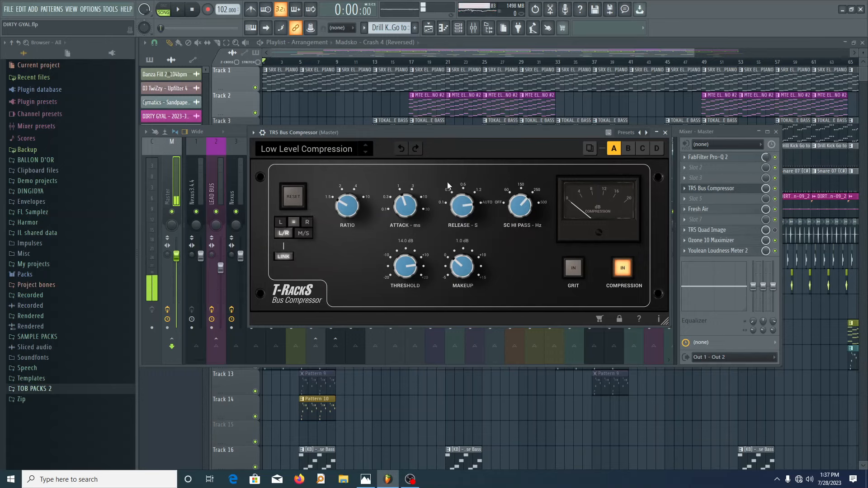
click(666, 132)
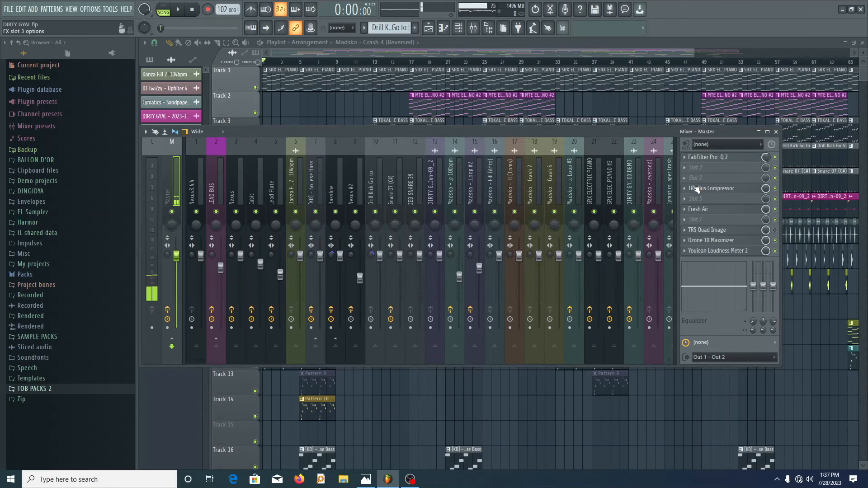
View the Mid Air and High Air settings of the Fresh Air plugin on the Master track.
click(703, 209)
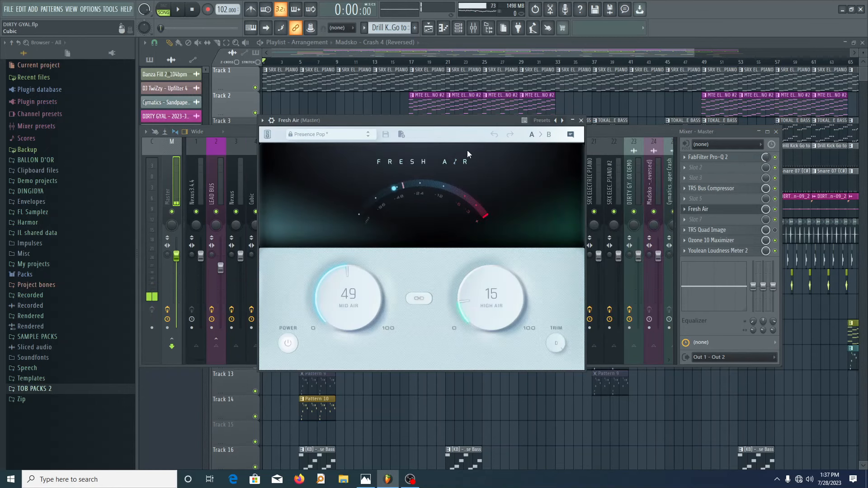
drag(449, 126, 452, 120)
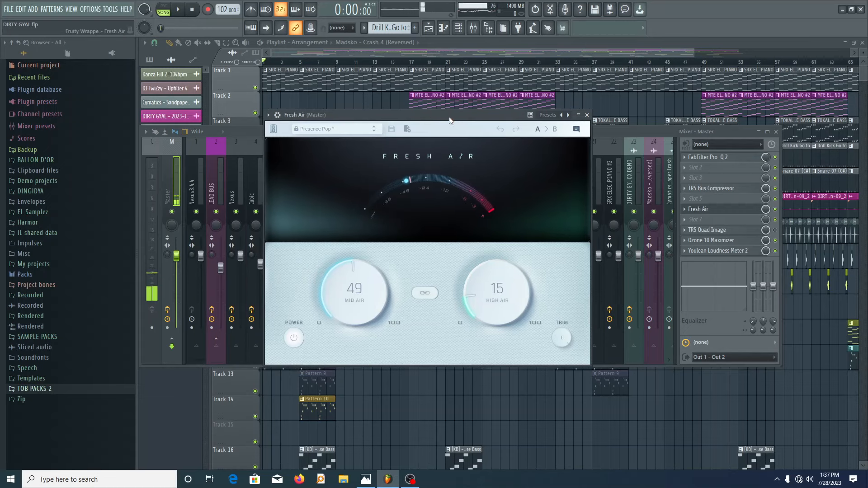
drag(501, 117, 471, 121)
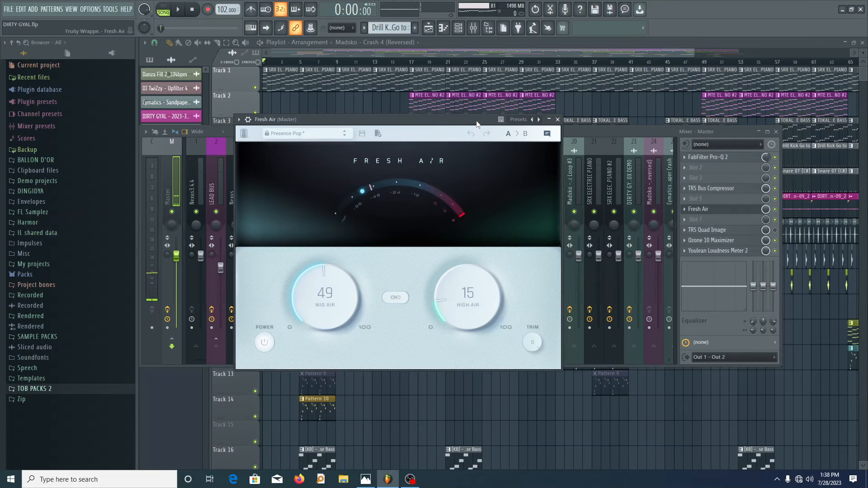
click(557, 119)
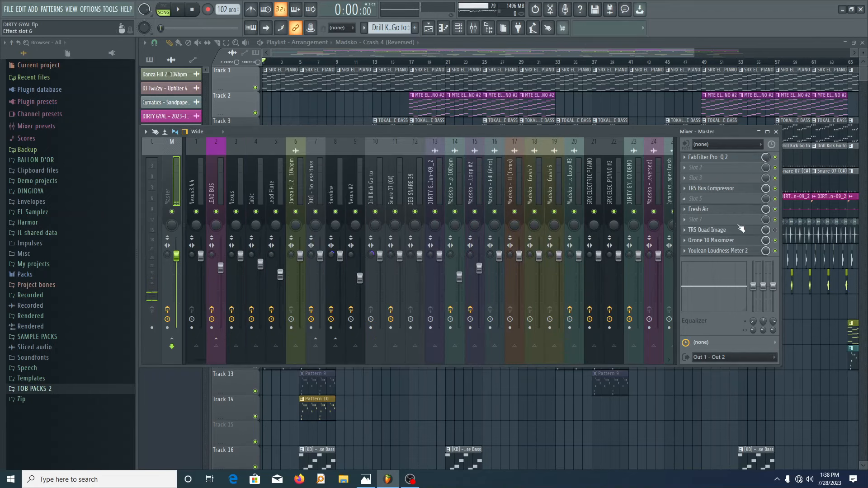
Inspect the Master's TR5 Quad Image and Ozone 10 Maximizer settings, and close the mixer.
click(716, 230)
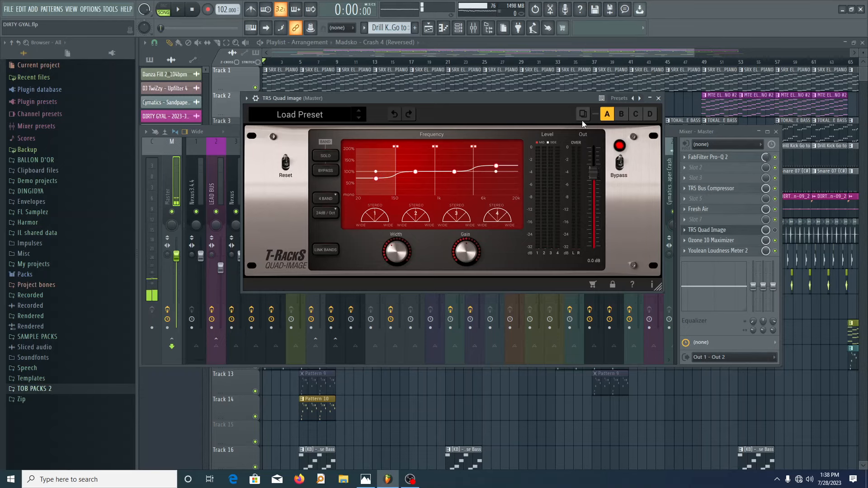
click(659, 99)
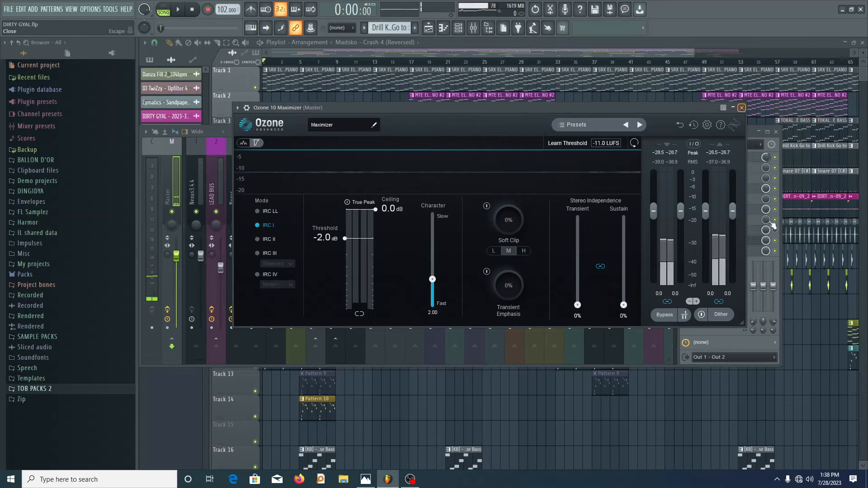
click(741, 107)
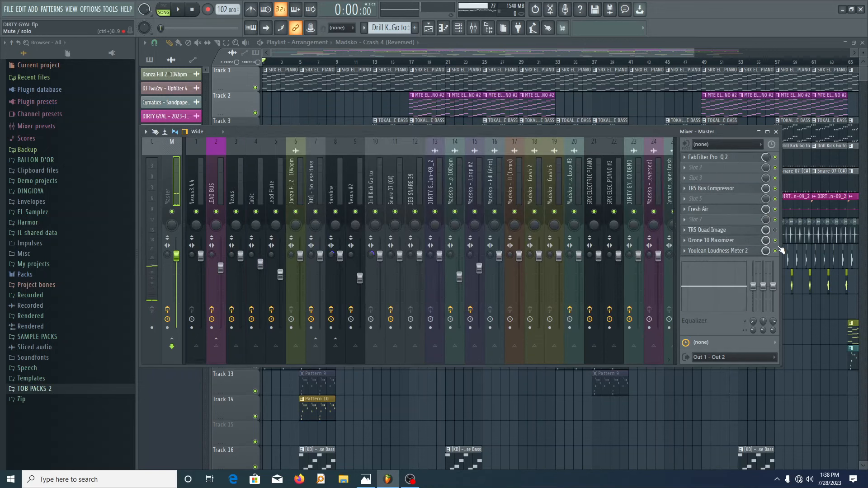
click(776, 131)
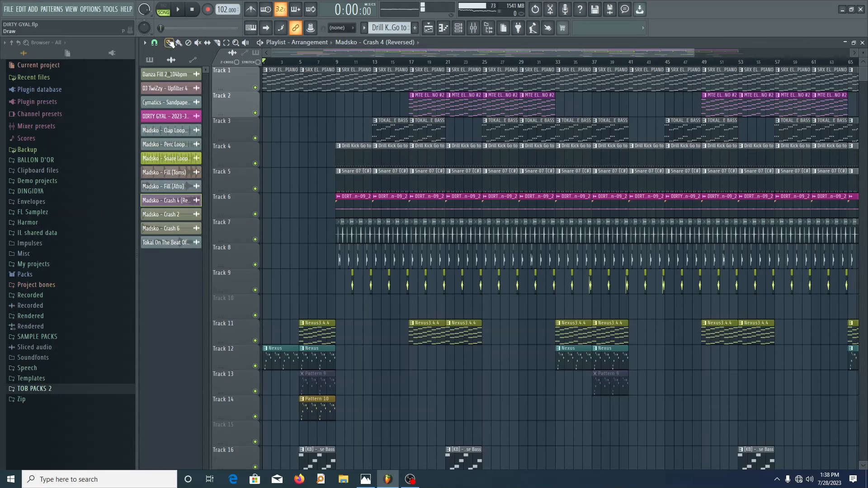
Look over the whole arrangement in the playlist, including the melody, bass, fill and crash clips on Tracks 11 to 26.
scroll(294, 231, up, 3)
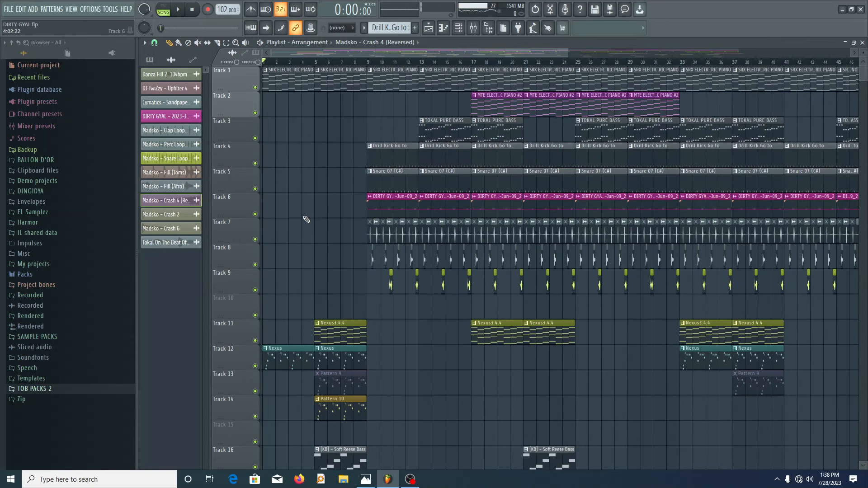
scroll(312, 235, down, 3)
scroll(324, 271, down, 6)
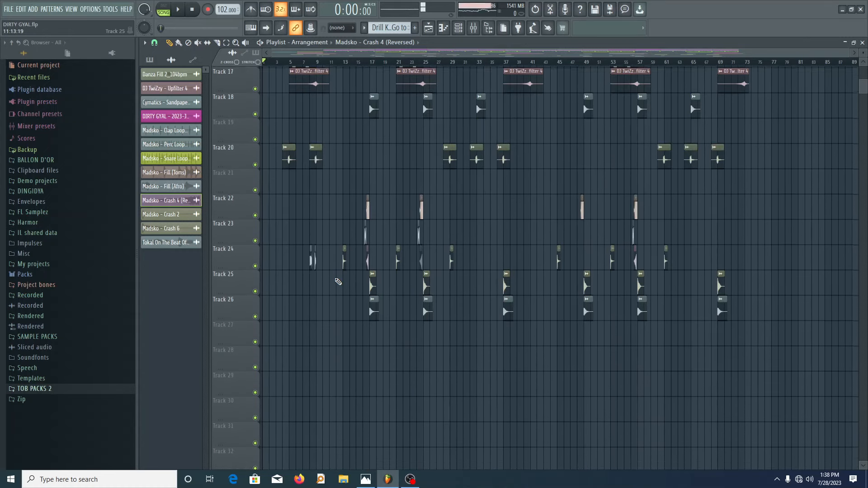
scroll(335, 271, up, 6)
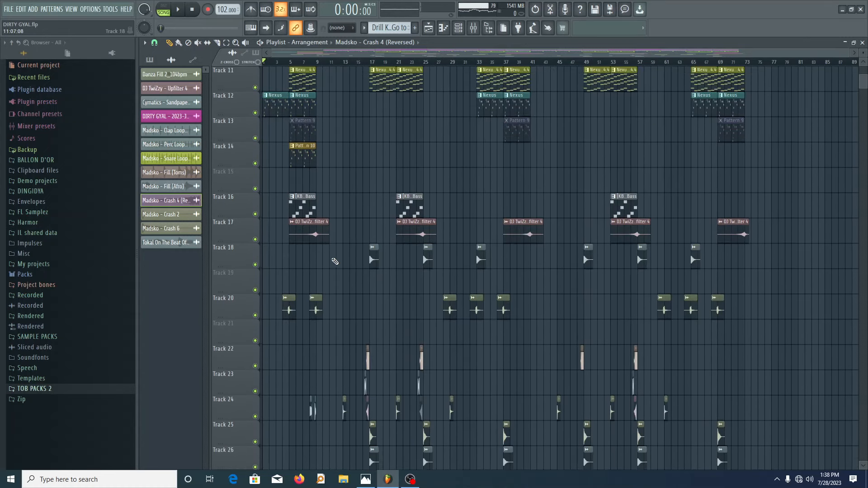
scroll(240, 245, up, 2)
scroll(332, 270, down, 1)
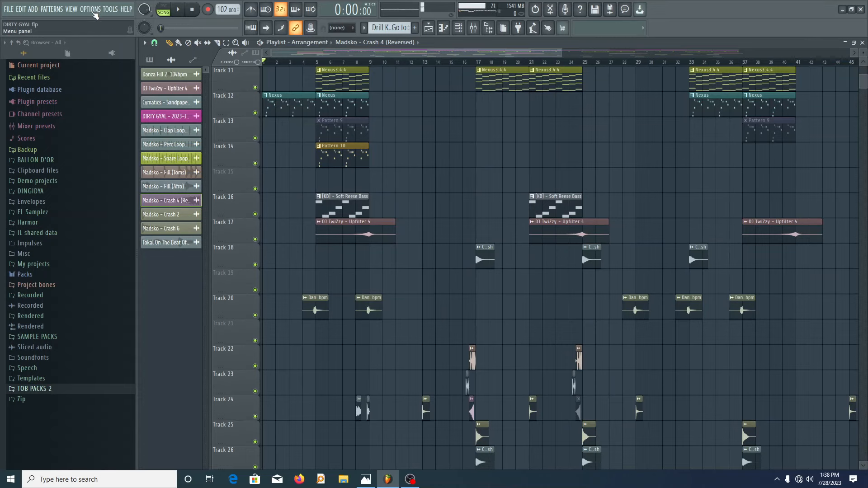
Set the preferred ASIO buffer size to 2048 samples in the audio device's control panel, and close the driver windows.
click(92, 13)
click(101, 38)
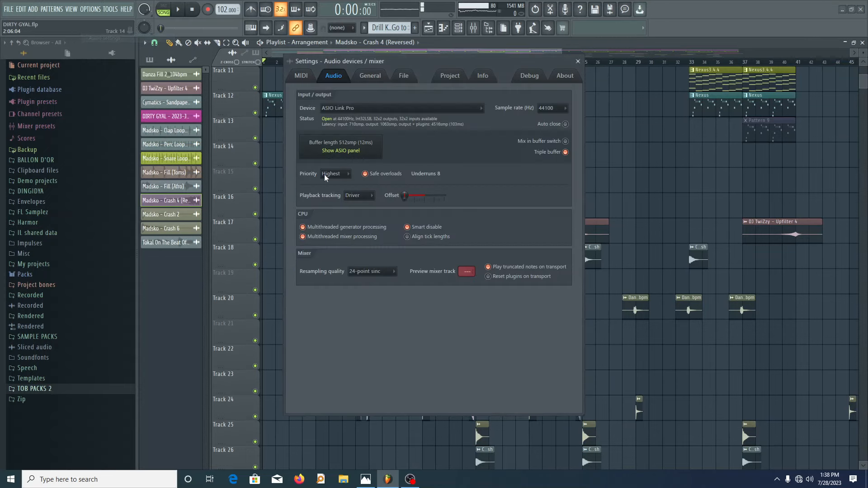
click(352, 152)
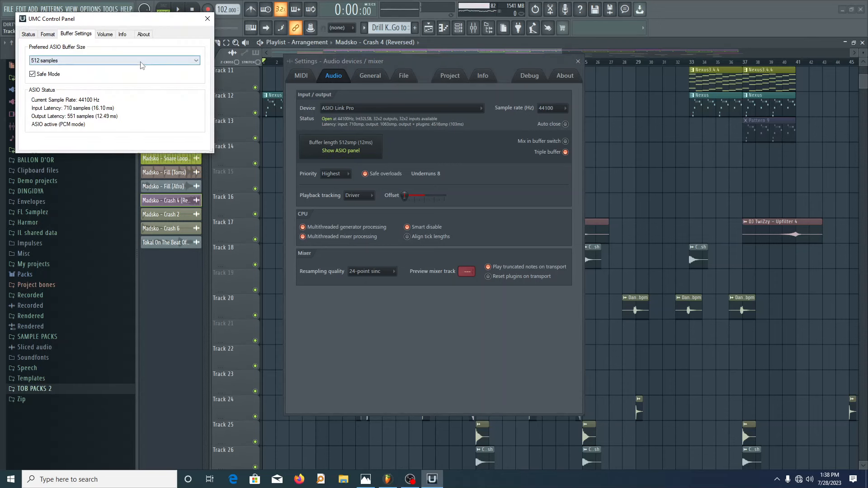
click(91, 60)
click(59, 116)
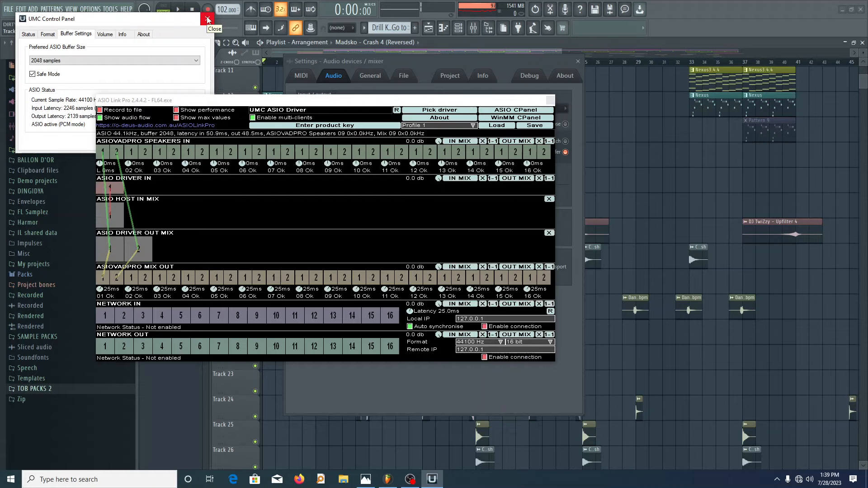
click(207, 19)
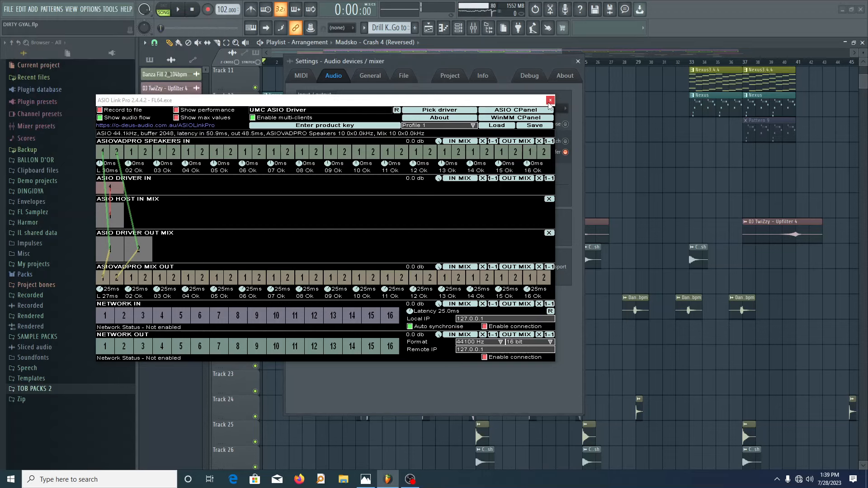
click(550, 101)
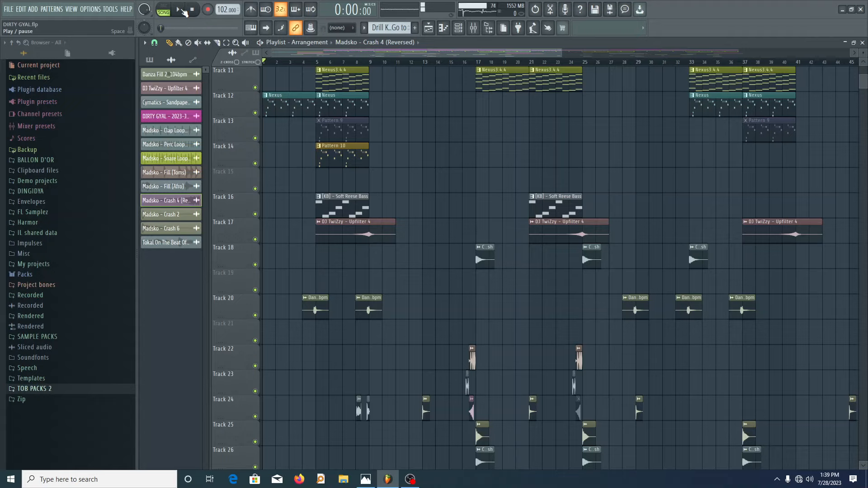
Play the song and clear mixer Insert 29, setting its audio input to (none) and removing its distortion and compressor effects.
click(180, 10)
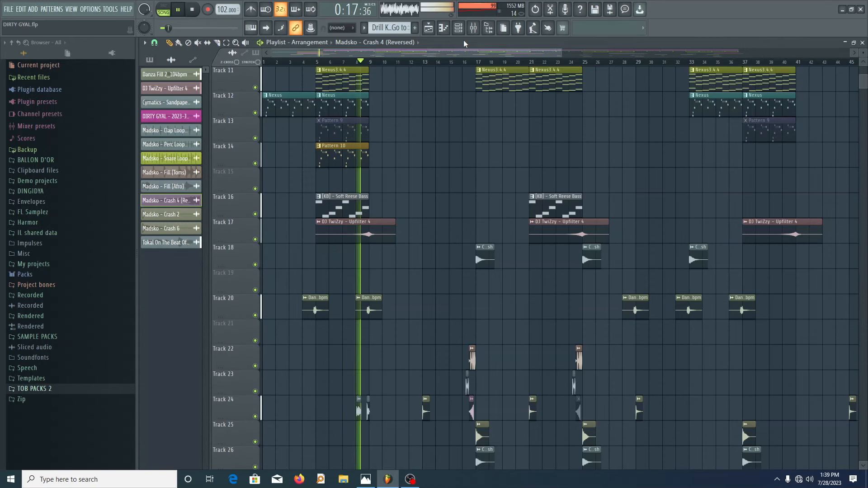
key(F9)
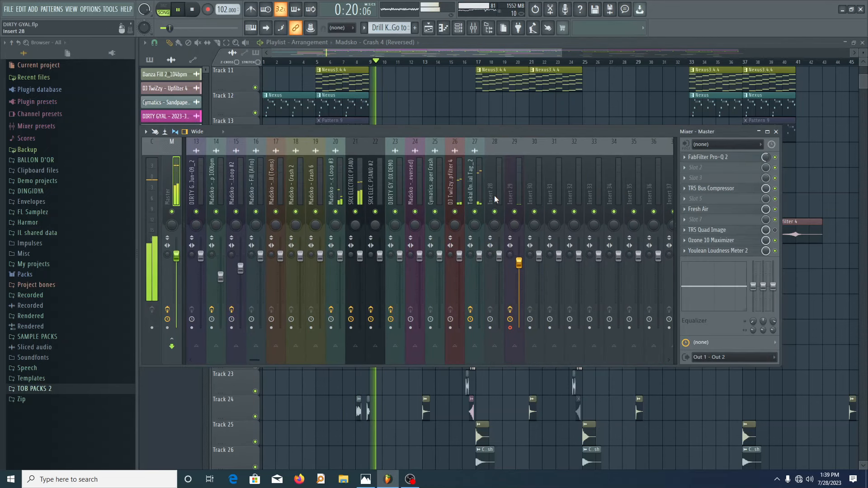
click(520, 213)
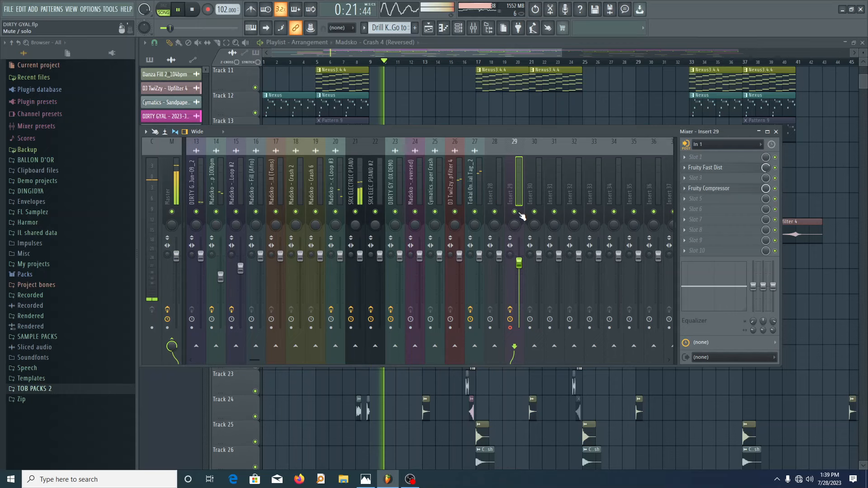
click(723, 144)
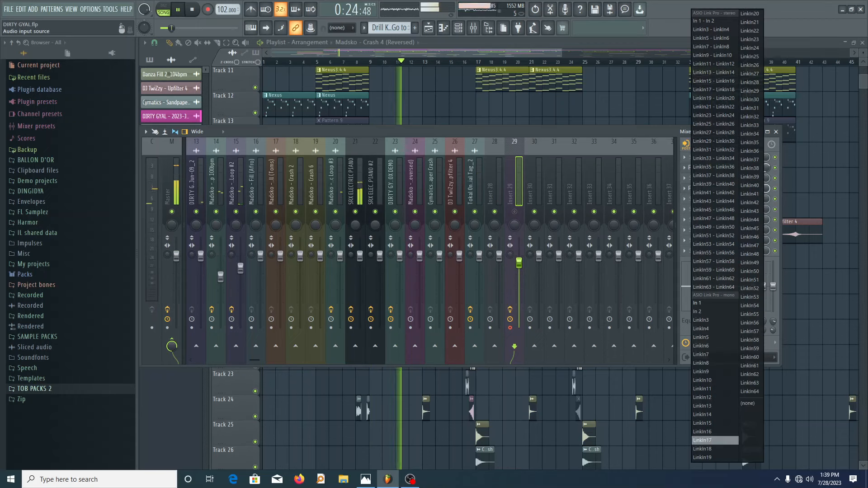
click(750, 403)
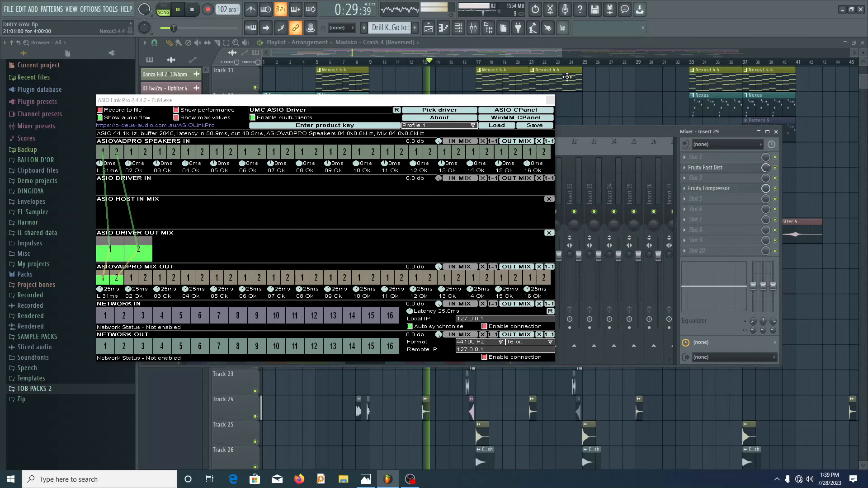
click(550, 100)
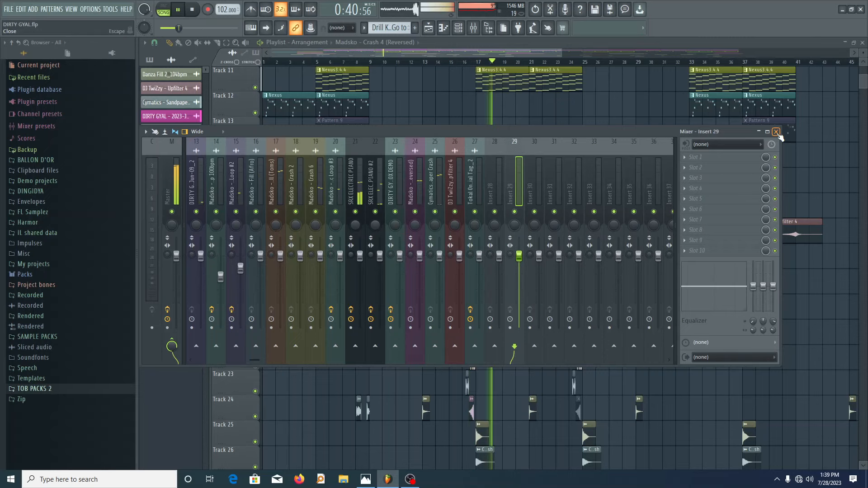
click(776, 132)
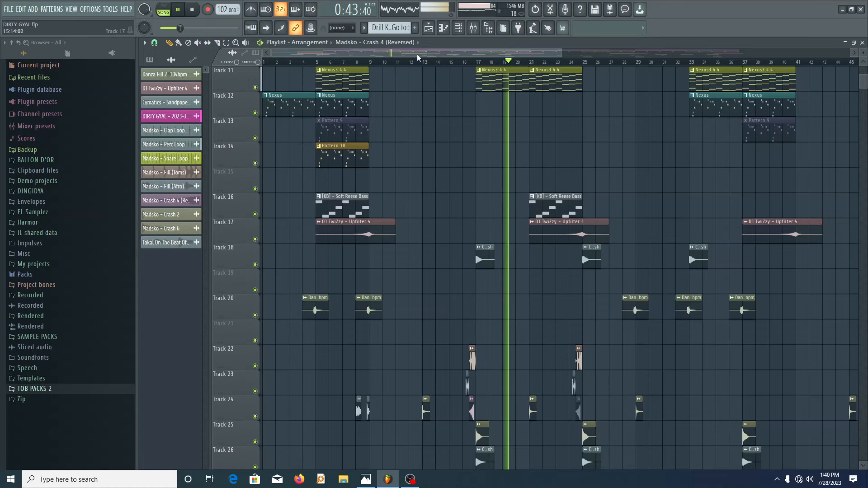
Look over the second half of the arrangement during playback, from the crash clips on Track 26 back up to Track 1.
scroll(417, 53, down, 3)
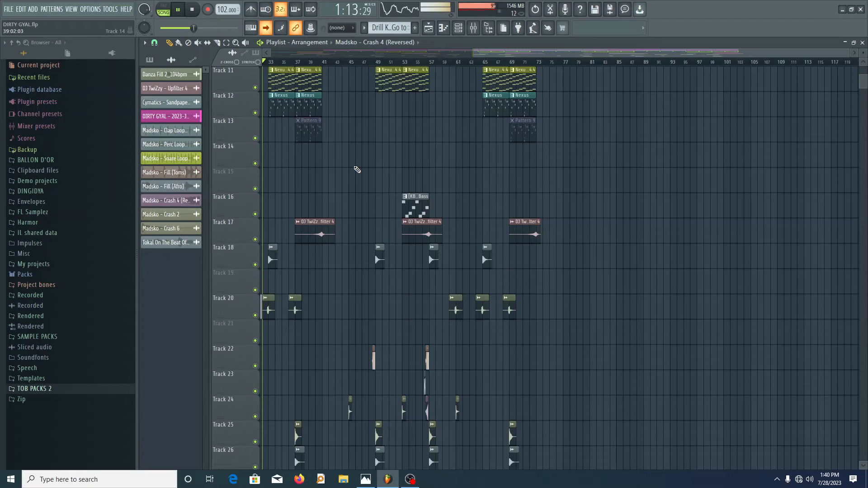
scroll(581, 269, down, 1)
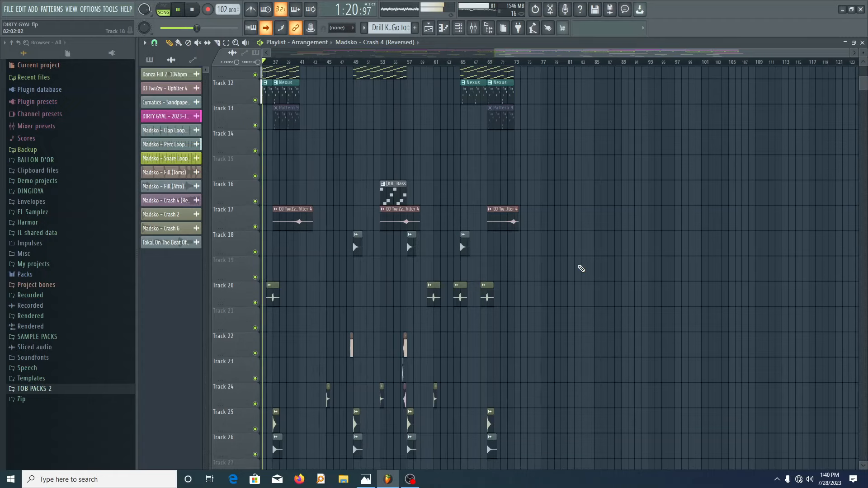
scroll(581, 269, down, 5)
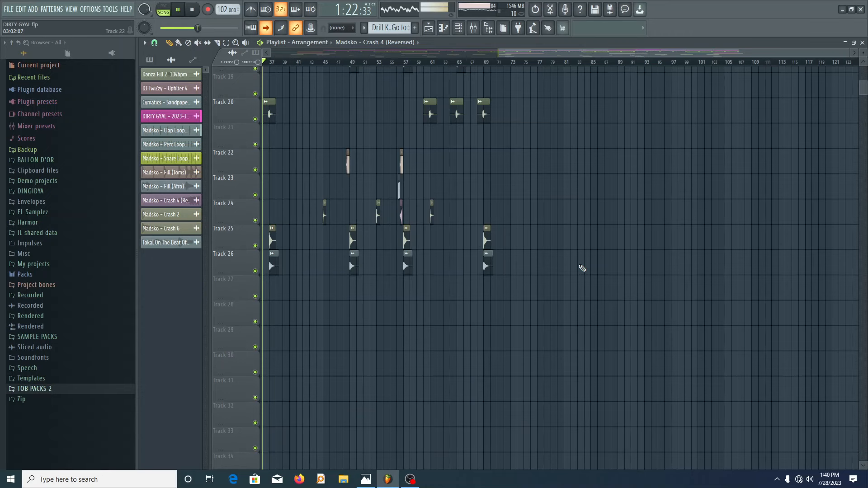
scroll(583, 268, up, 12)
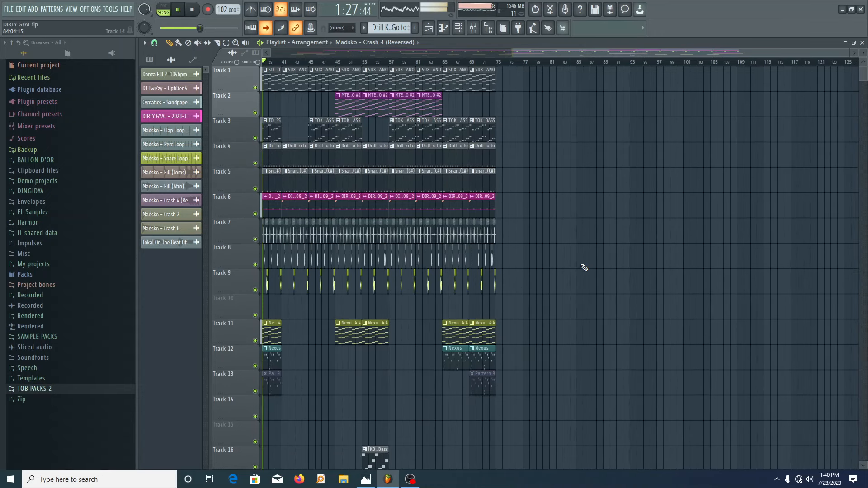